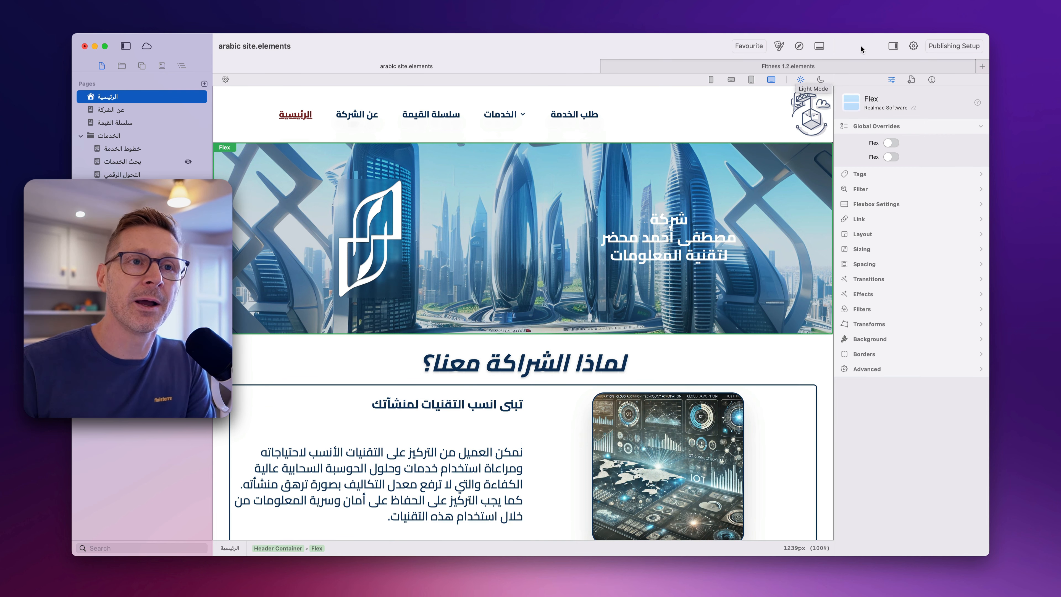
- Set the Arabic site's project language to Arabic in its general project settings
{"action": "left_click", "coordinate": [914, 46]}
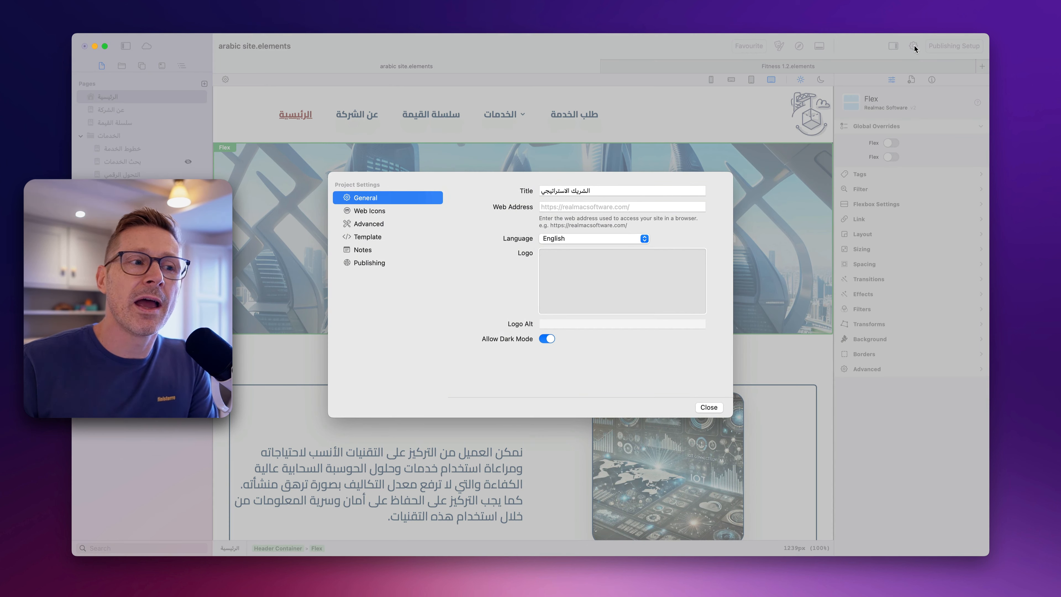
{"action": "left_click", "coordinate": [609, 238]}
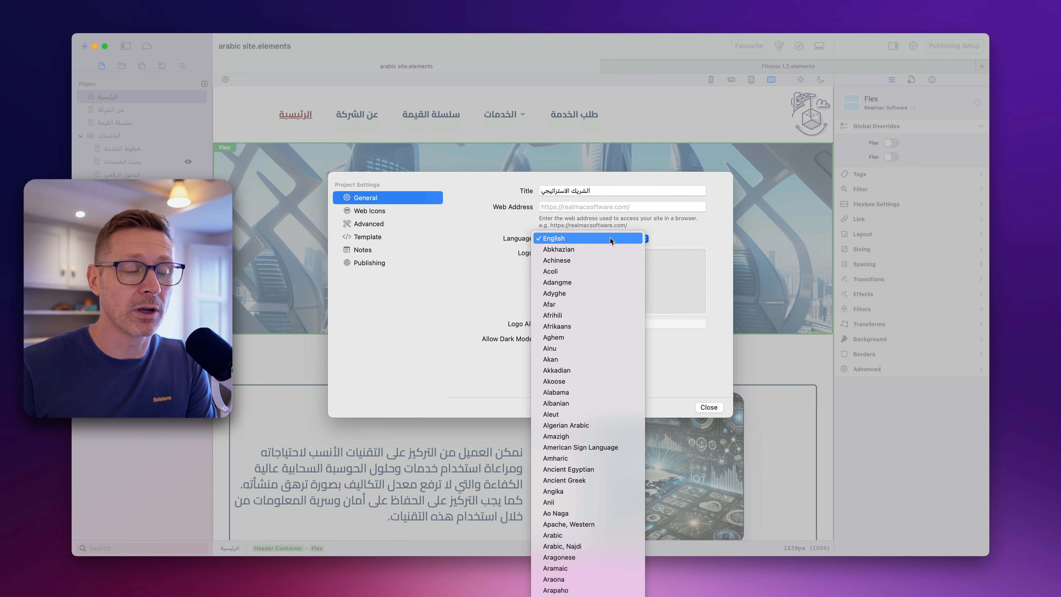
{"action": "left_click", "coordinate": [610, 238]}
{"action": "left_click", "coordinate": [572, 238]}
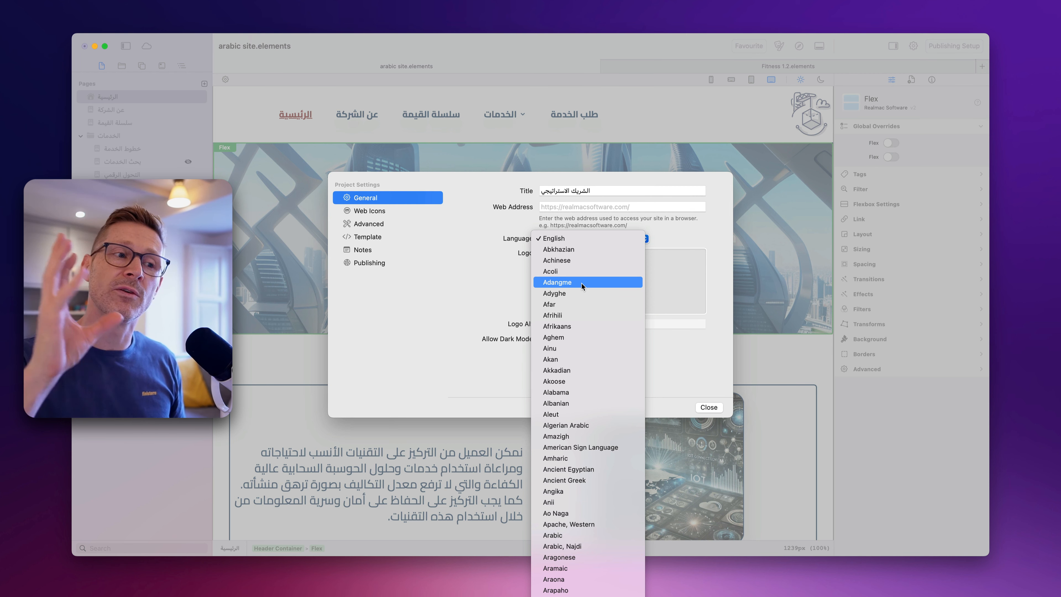
{"action": "type", "text": "ar"}
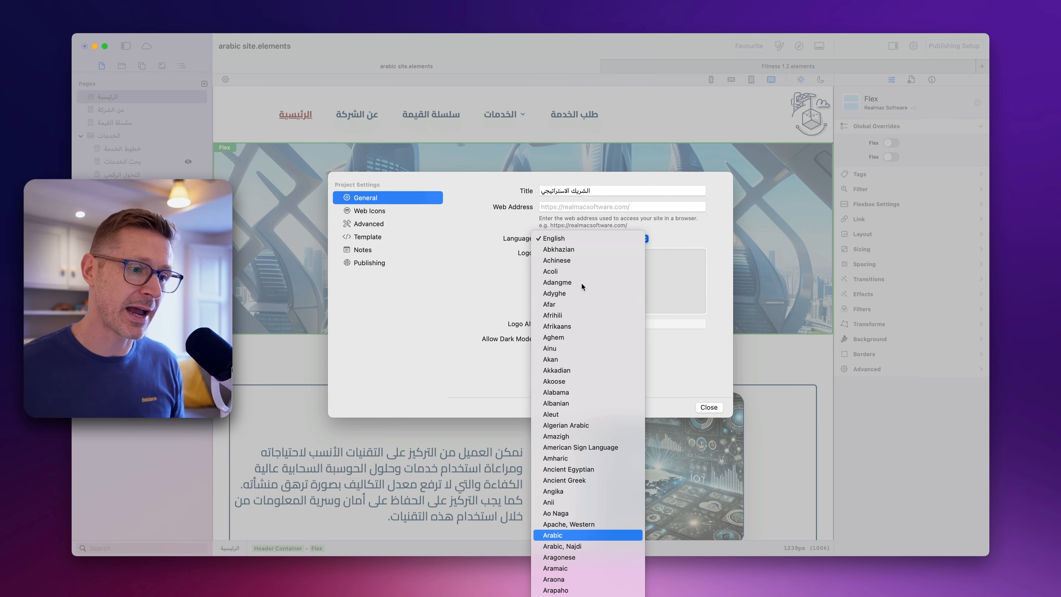
{"action": "key", "text": "Return"}
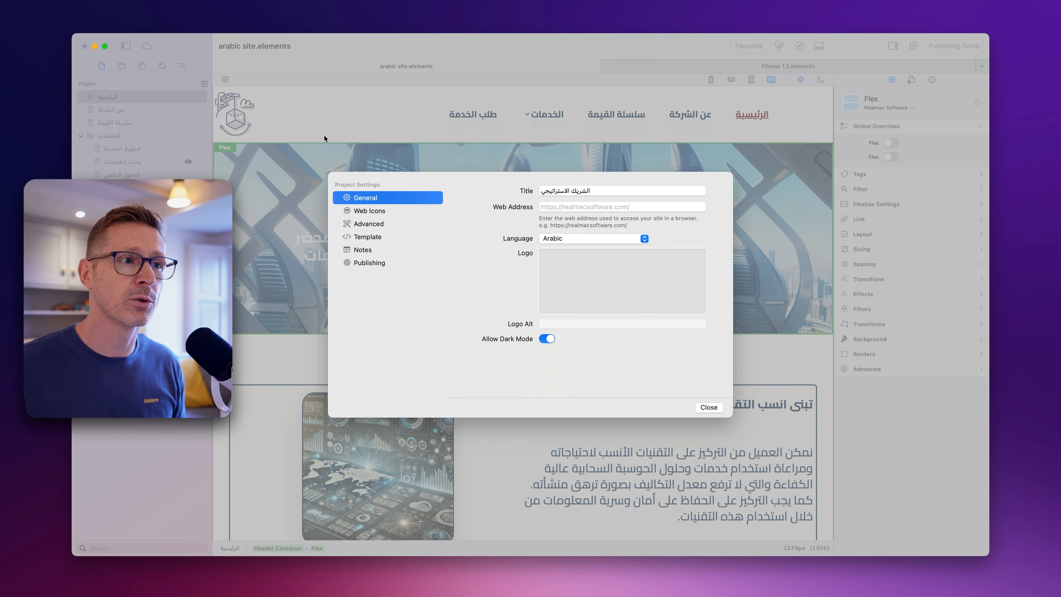
{"action": "left_click", "coordinate": [710, 407]}
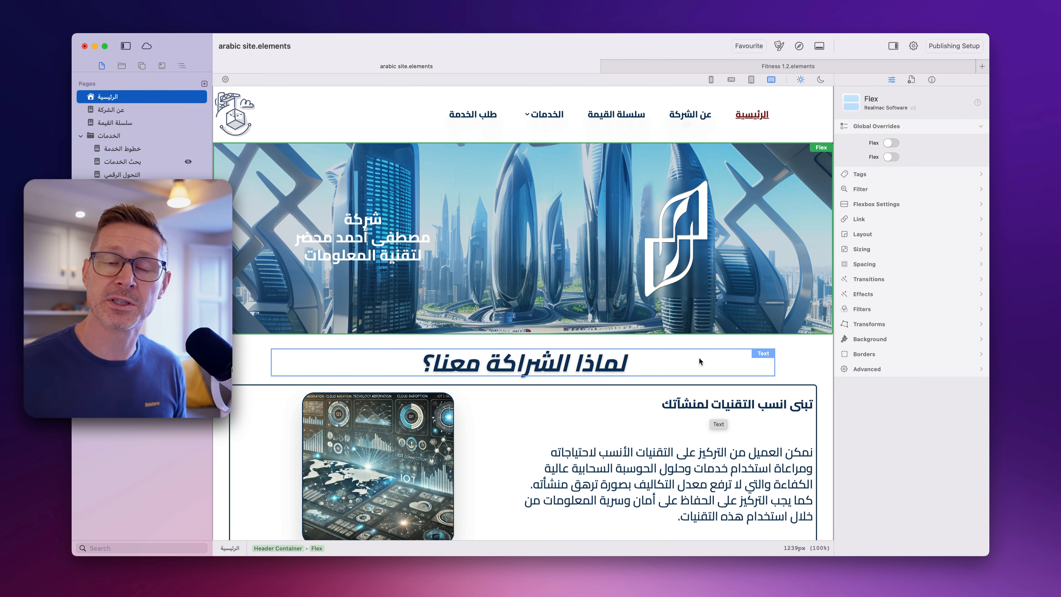
- Close the arabic site project without saving its changes
{"action": "key", "text": "super+w"}
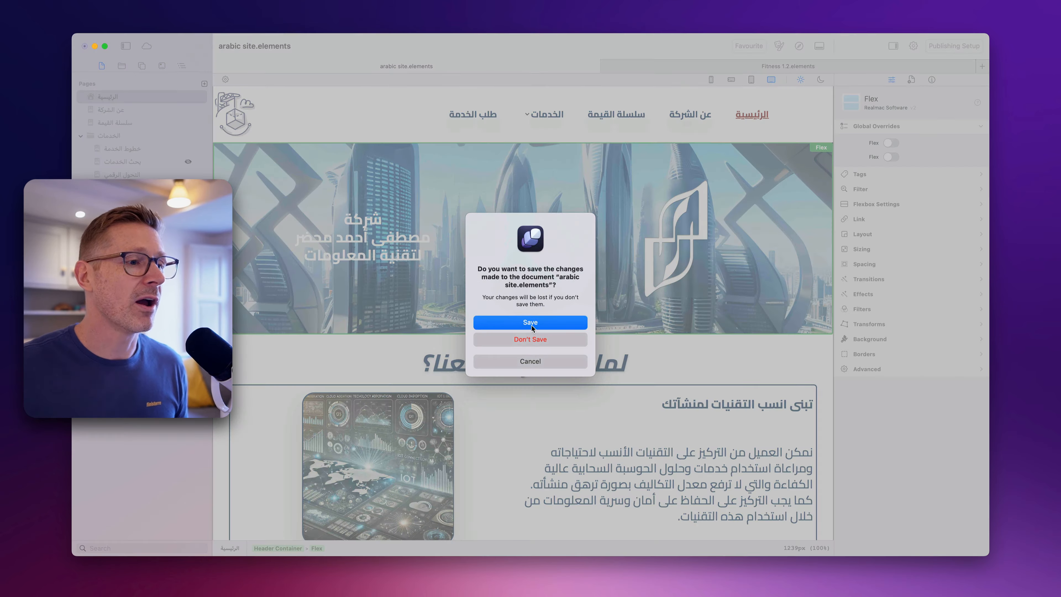
{"action": "left_click", "coordinate": [530, 339]}
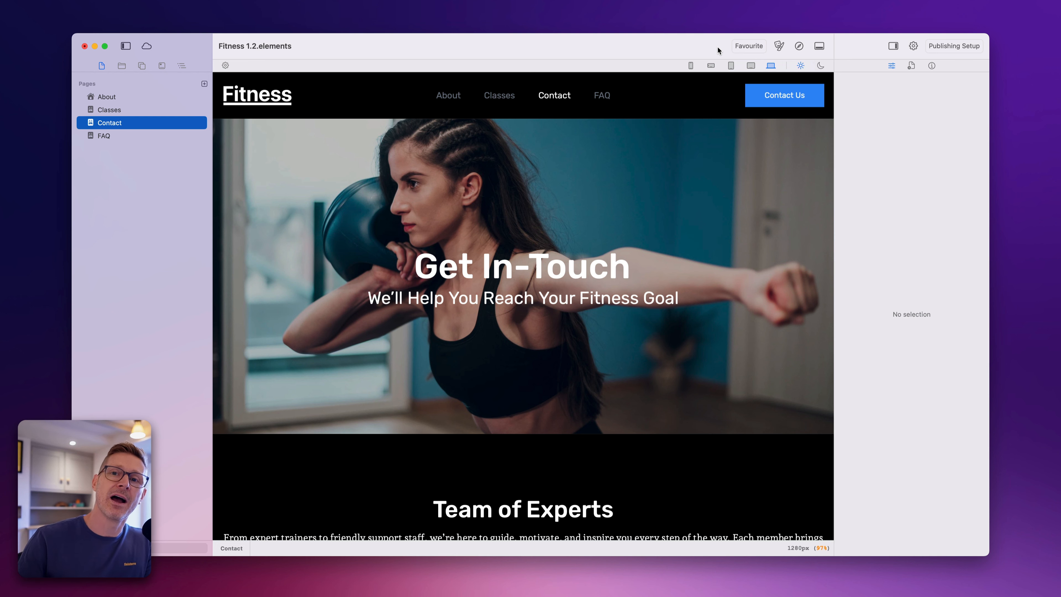
- Look over the theme presets available for the Fitness project and close the theme window
{"action": "left_click", "coordinate": [778, 46]}
{"action": "left_click", "coordinate": [476, 152]}
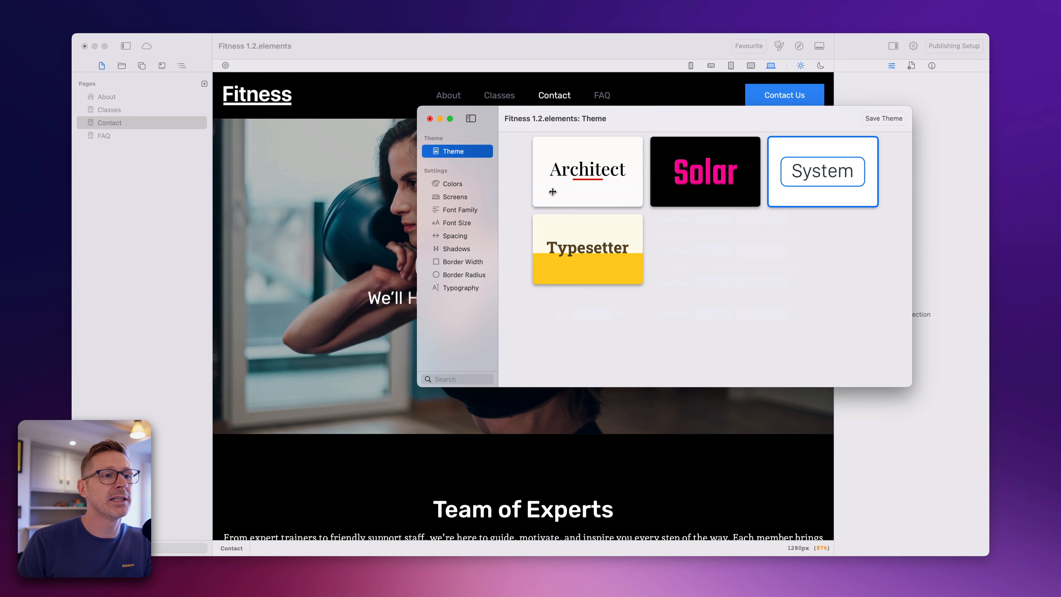
{"action": "left_click", "coordinate": [429, 118]}
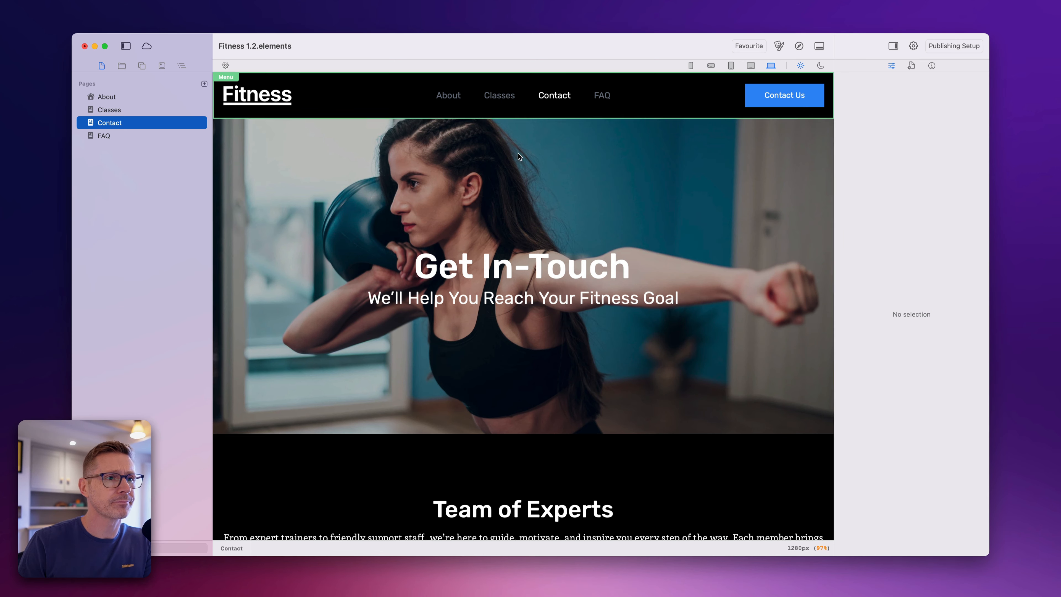
- Move the page outline out of the sidebar into its own column beside the pages list
{"action": "left_click", "coordinate": [750, 47]}
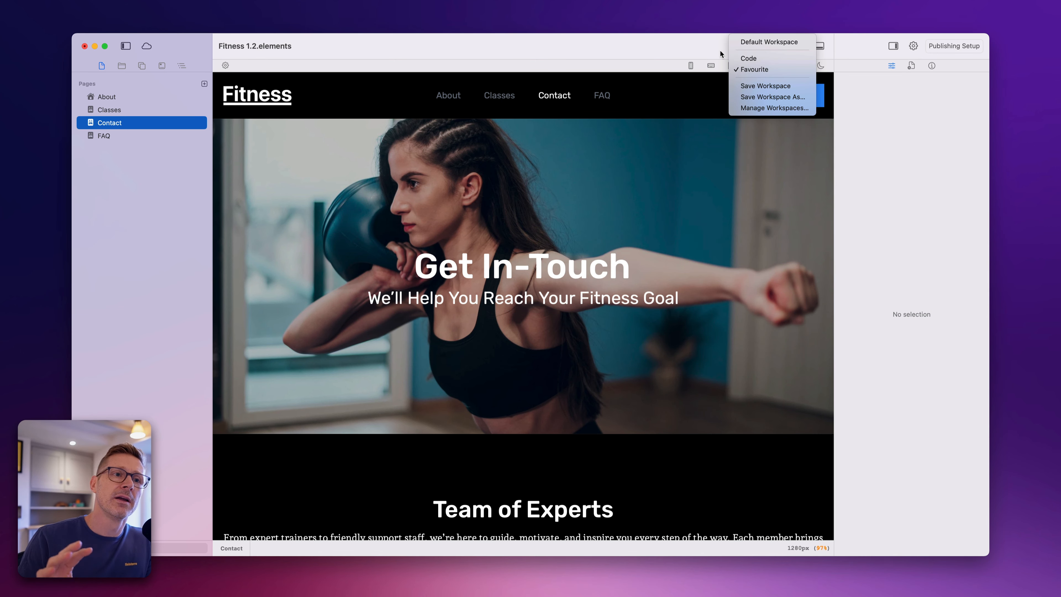
{"action": "left_click", "coordinate": [680, 43]}
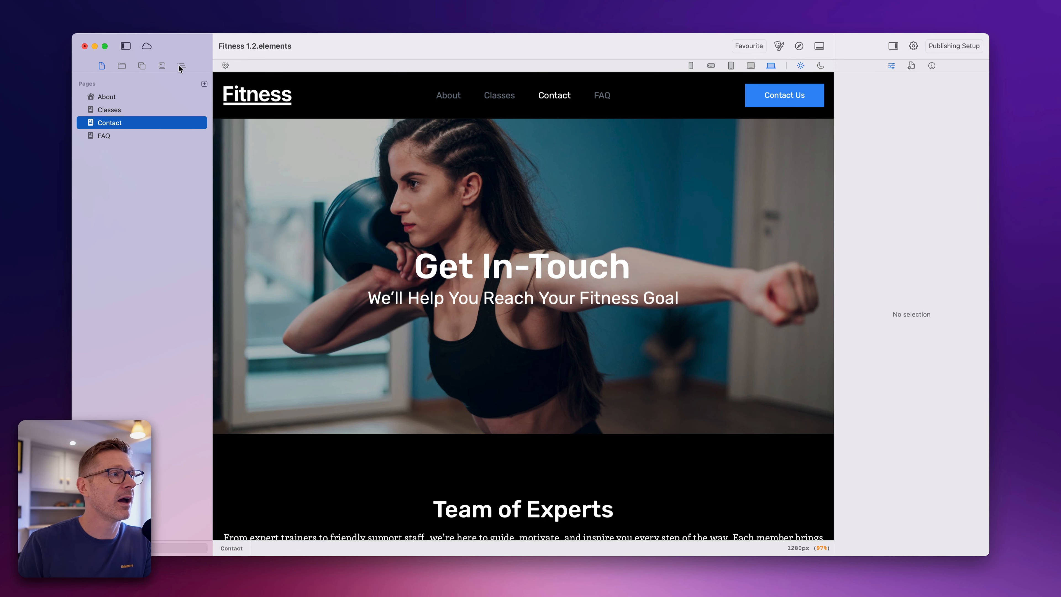
{"action": "left_click_drag", "start_coordinate": [181, 65], "coordinate": [215, 71]}
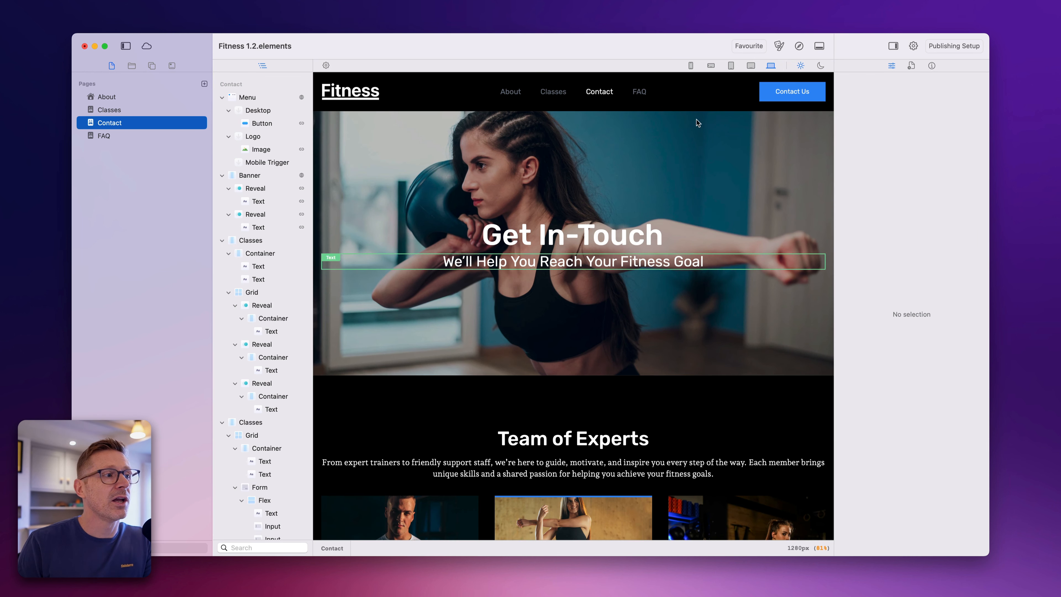
- Switch to the Code workspace and back to Favourite
{"action": "left_click", "coordinate": [747, 46]}
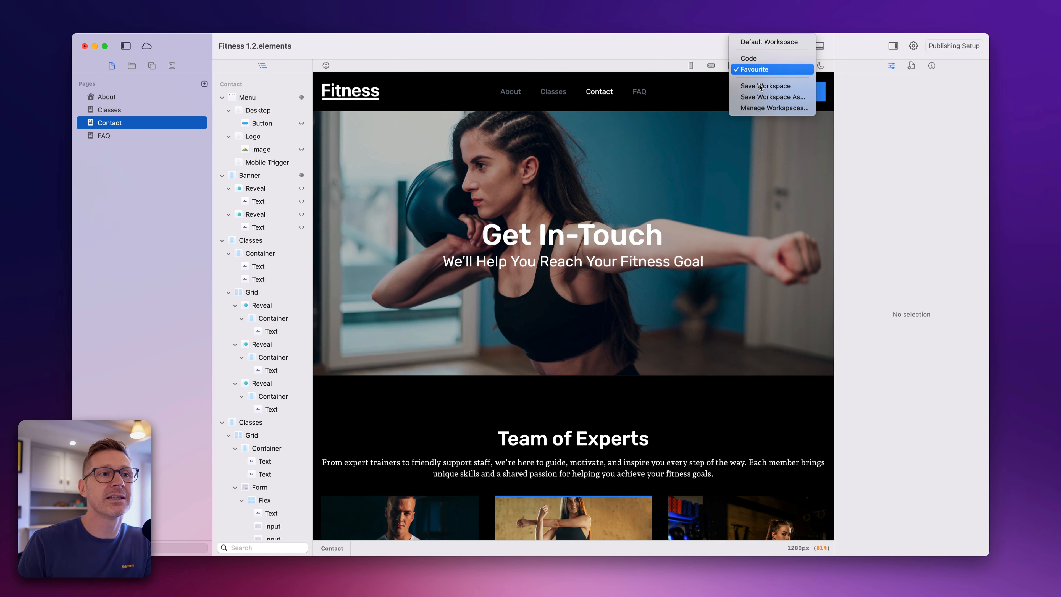
{"action": "left_click", "coordinate": [762, 68]}
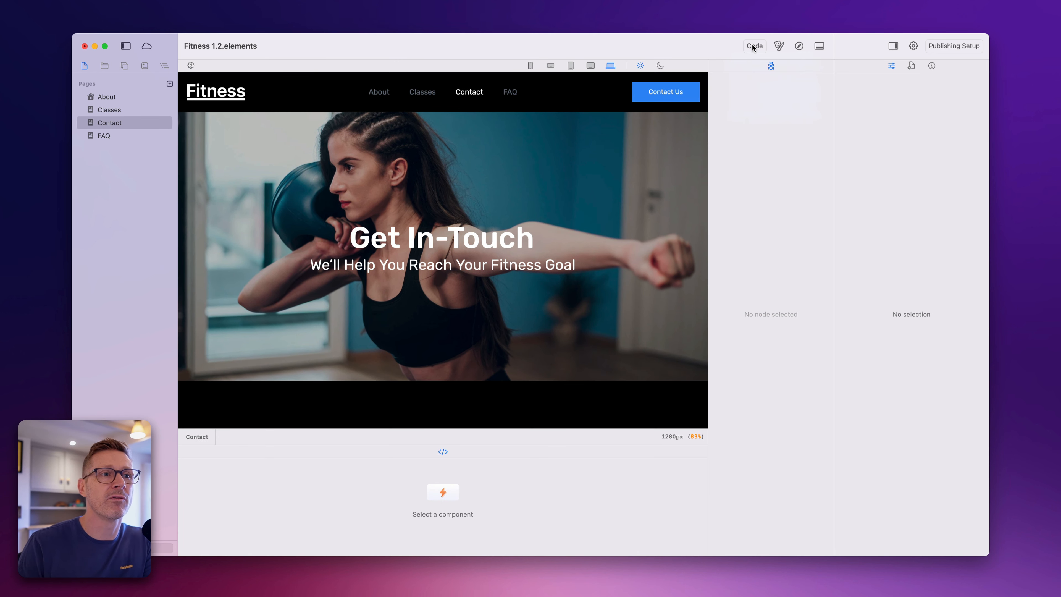
{"action": "left_click", "coordinate": [751, 46]}
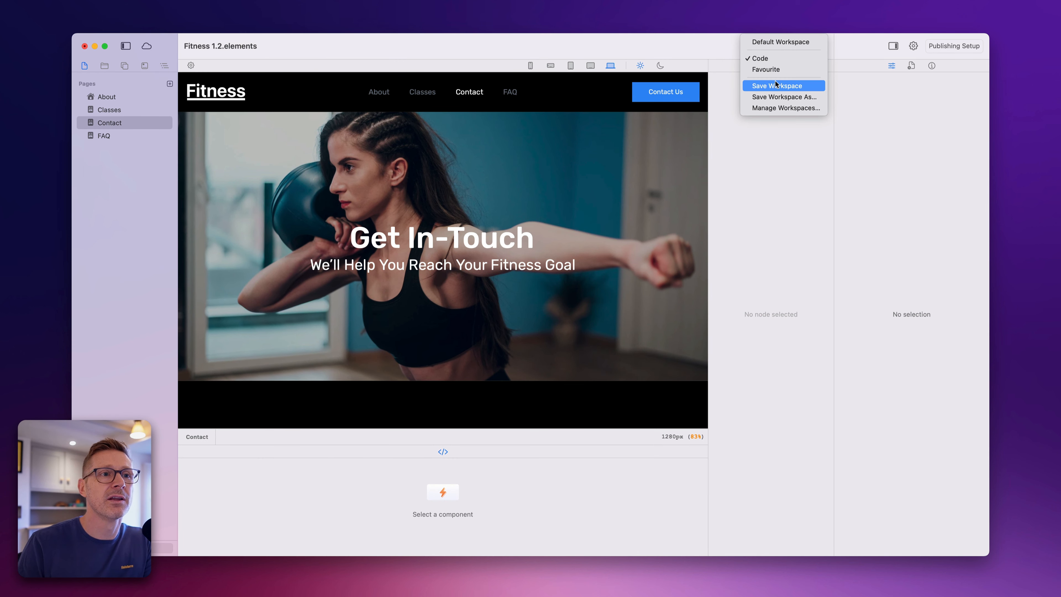
{"action": "left_click", "coordinate": [763, 69]}
- Switch to the Default Workspace, and open and close the workspace manager
{"action": "left_click", "coordinate": [759, 46]}
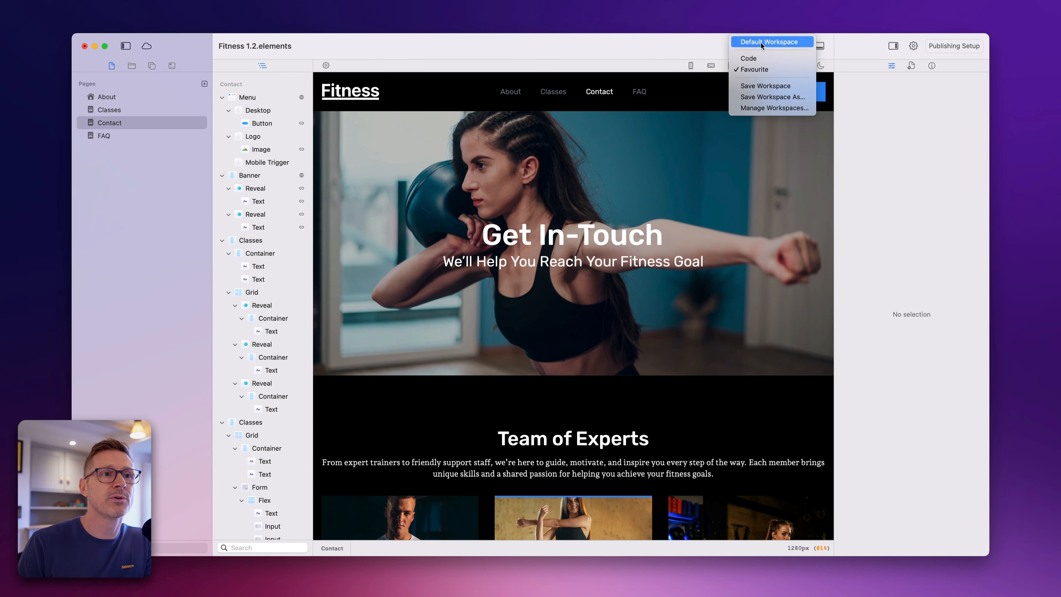
{"action": "left_click", "coordinate": [758, 45]}
{"action": "left_click", "coordinate": [755, 49]}
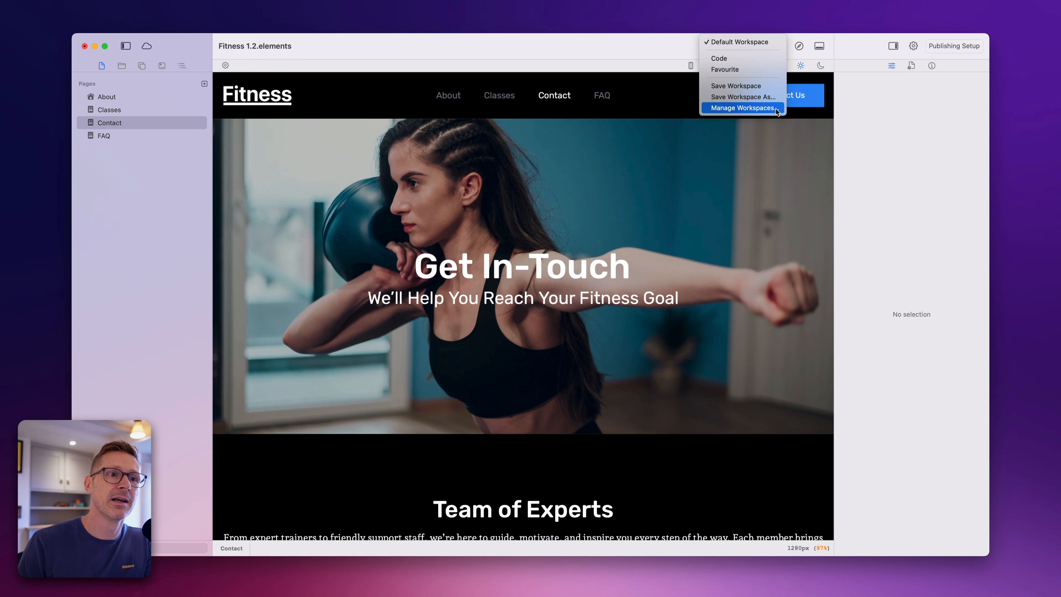
{"action": "left_click", "coordinate": [774, 109]}
{"action": "left_click", "coordinate": [468, 239]}
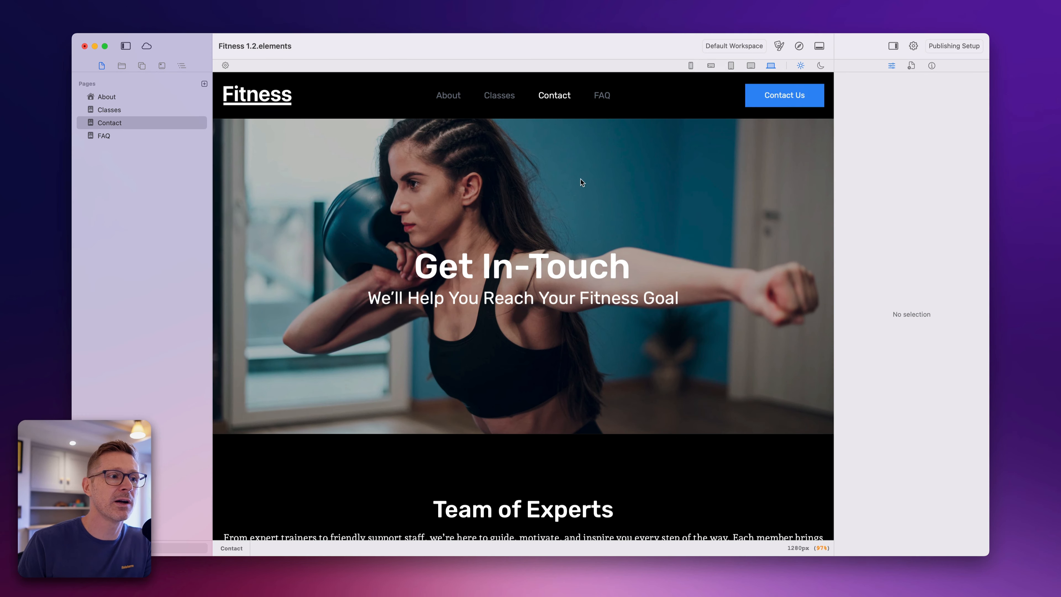
- Switch to the Code workspace and return to the Favourite workspace
{"action": "left_click", "coordinate": [747, 45]}
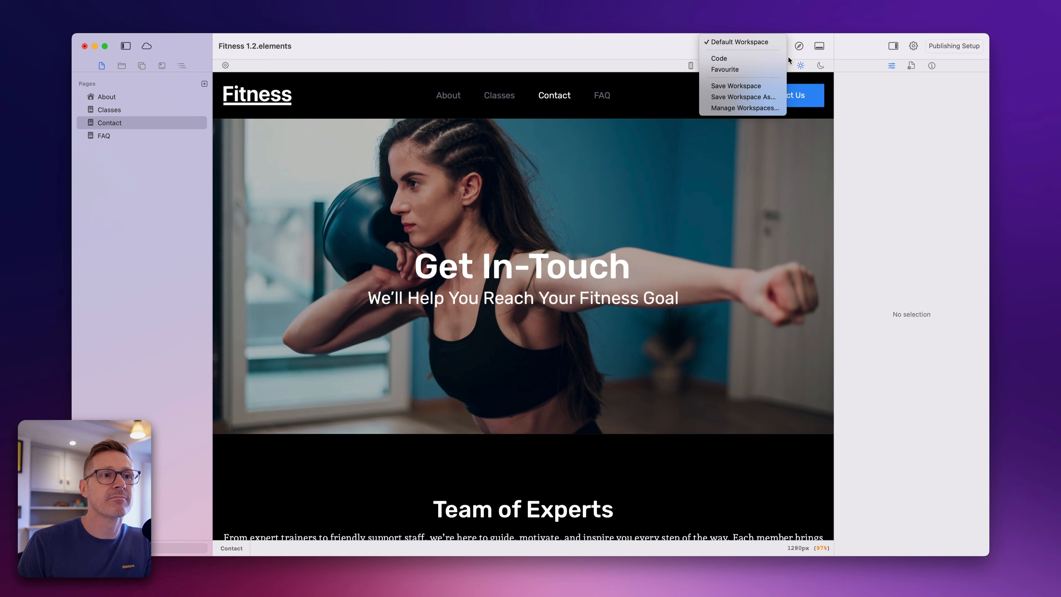
{"action": "left_click", "coordinate": [772, 58]}
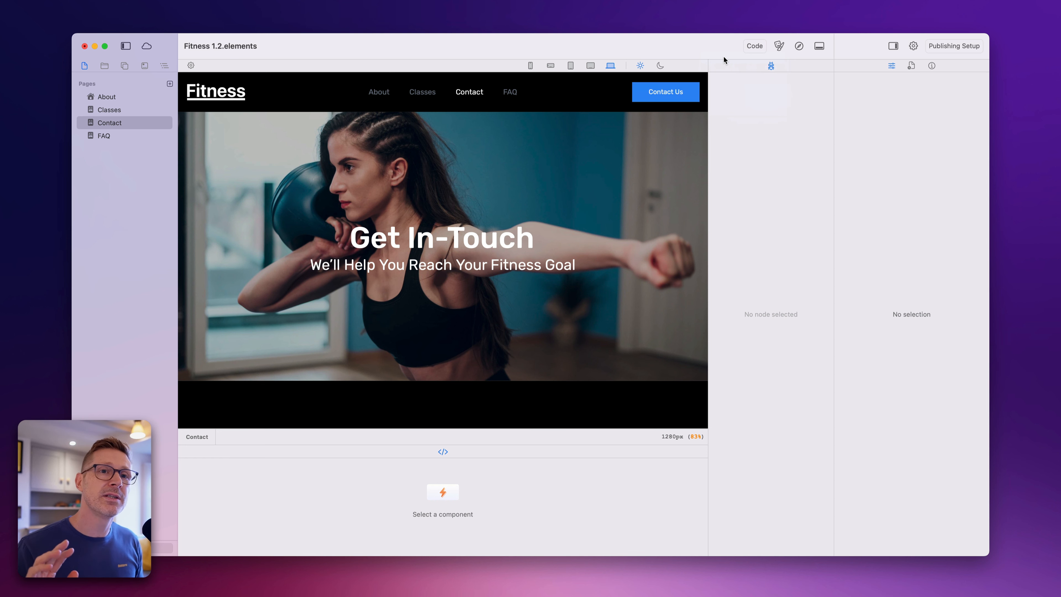
{"action": "key", "text": "ctrl+3"}
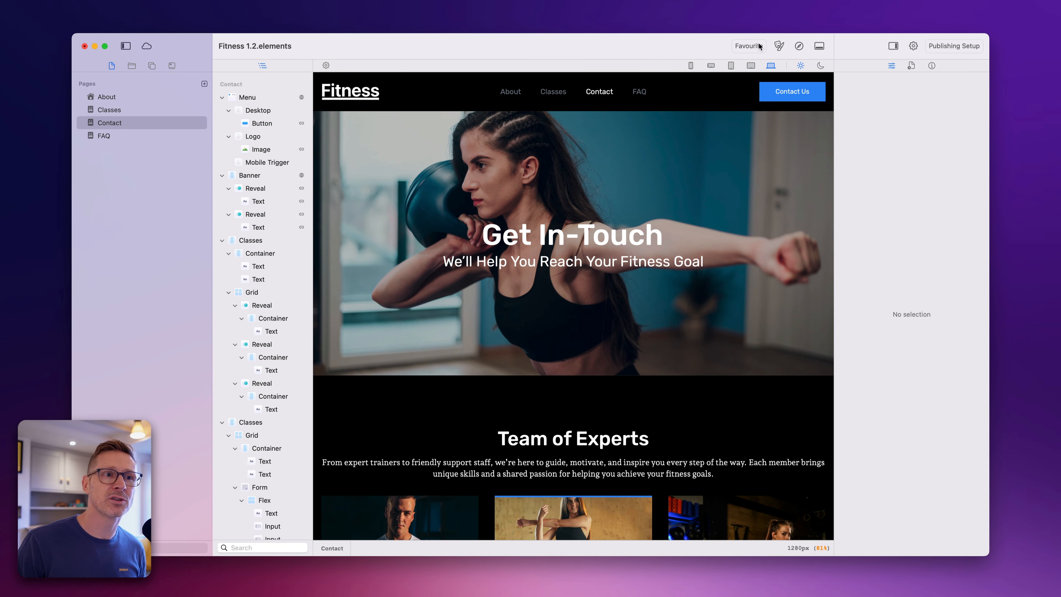
{"action": "left_click", "coordinate": [759, 45]}
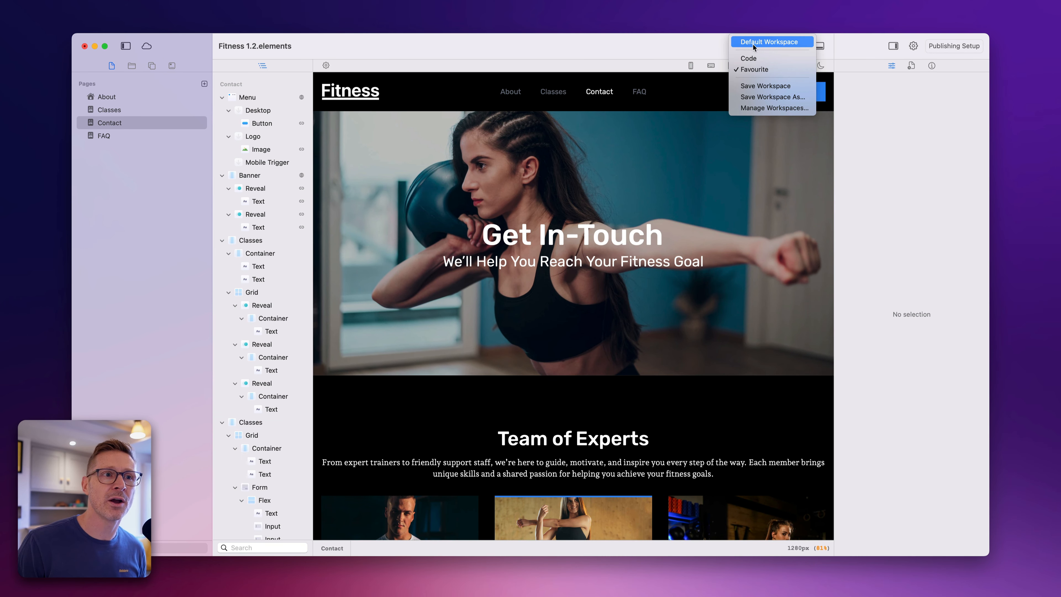
{"action": "left_click", "coordinate": [693, 55]}
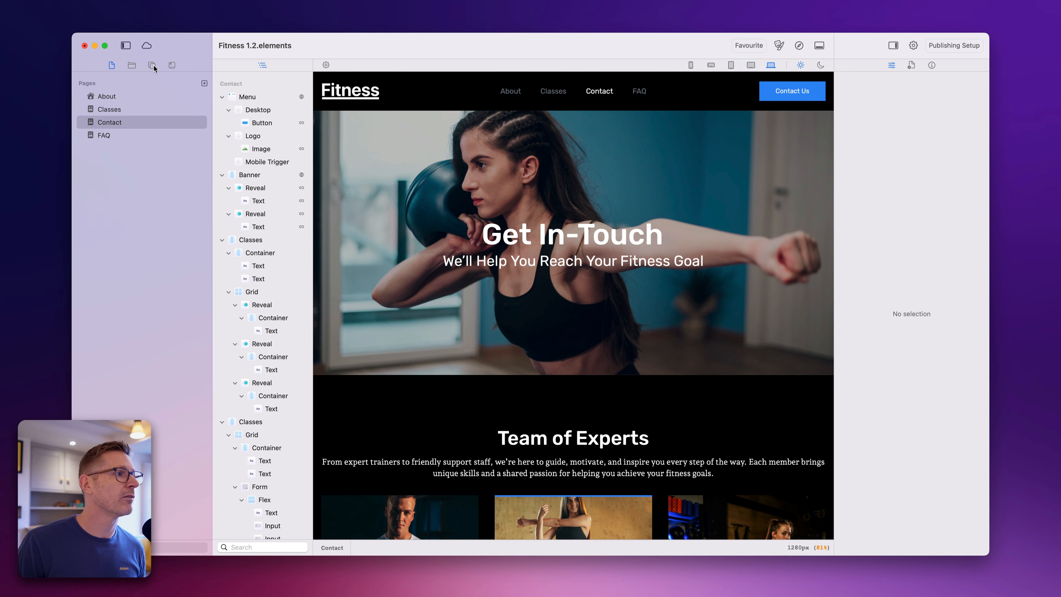
- Dock the resources in their own column beside the inspector with the info pane beneath, and return the outline to the sidebar
{"action": "left_click_drag", "start_coordinate": [132, 66], "coordinate": [827, 116]}
{"action": "left_click_drag", "start_coordinate": [262, 65], "coordinate": [173, 67]}
{"action": "left_click_drag", "start_coordinate": [931, 65], "coordinate": [784, 551]}
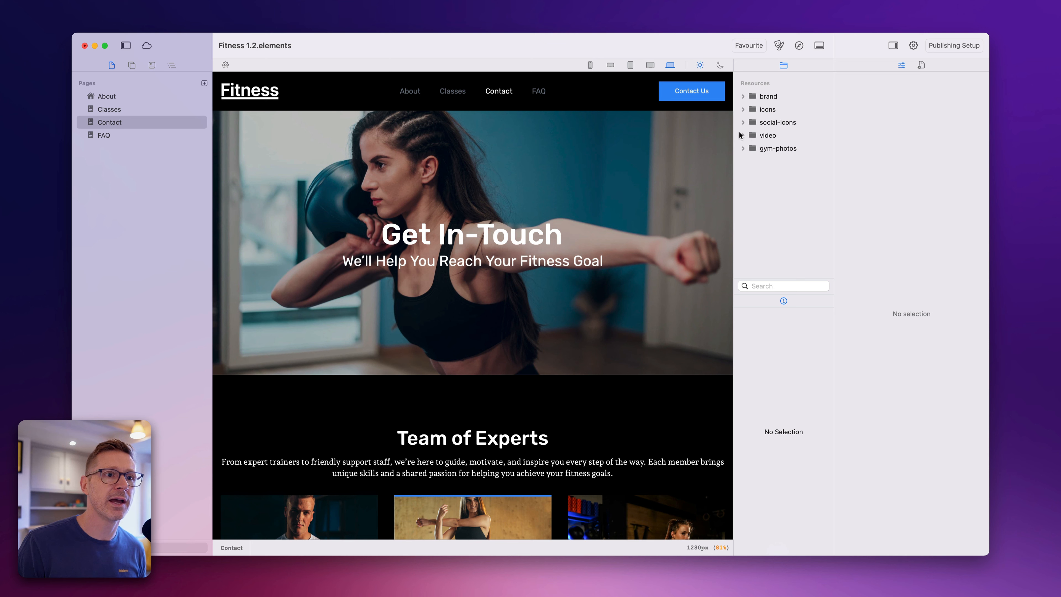
- Expand the gym-photos folder to preview online.jpg, and enlarge the resource list above the info pane
{"action": "left_click", "coordinate": [743, 148]}
{"action": "left_click", "coordinate": [771, 175]}
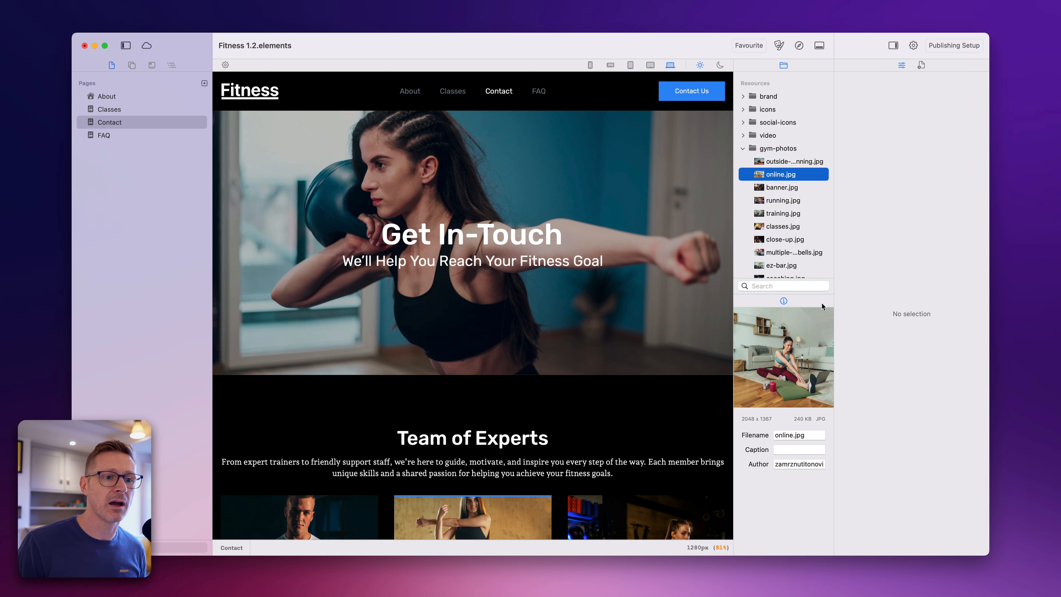
{"action": "left_click_drag", "start_coordinate": [816, 294], "coordinate": [815, 364]}
- Replace the Contact page banner's background image with battle-ropes.jpg from gym-photos, and preview kettlebell.jpg and coaching.jpg
{"action": "left_click", "coordinate": [702, 186]}
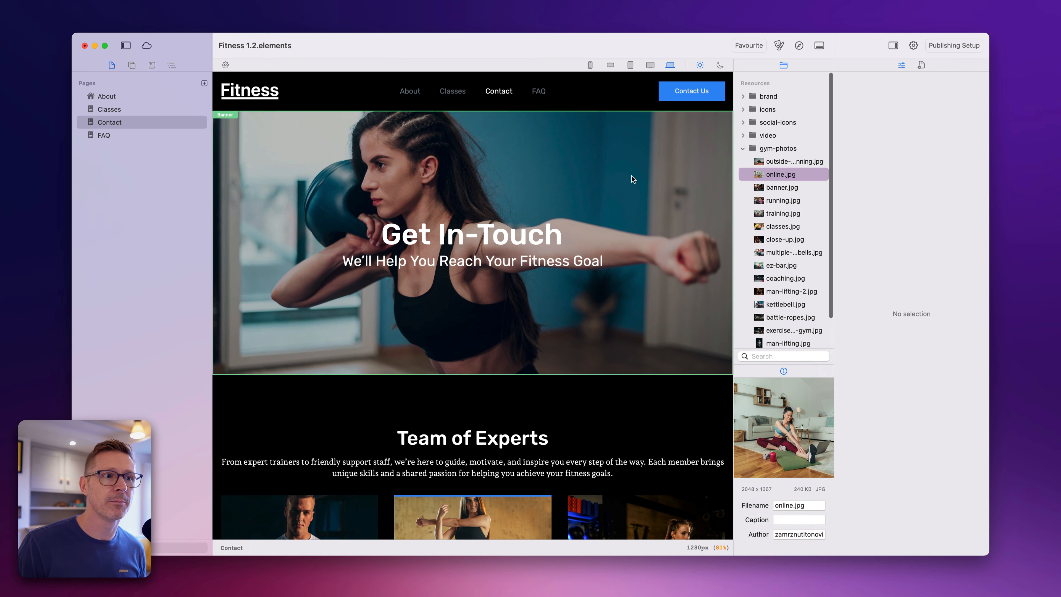
{"action": "left_click", "coordinate": [817, 252]}
{"action": "left_click", "coordinate": [816, 316]}
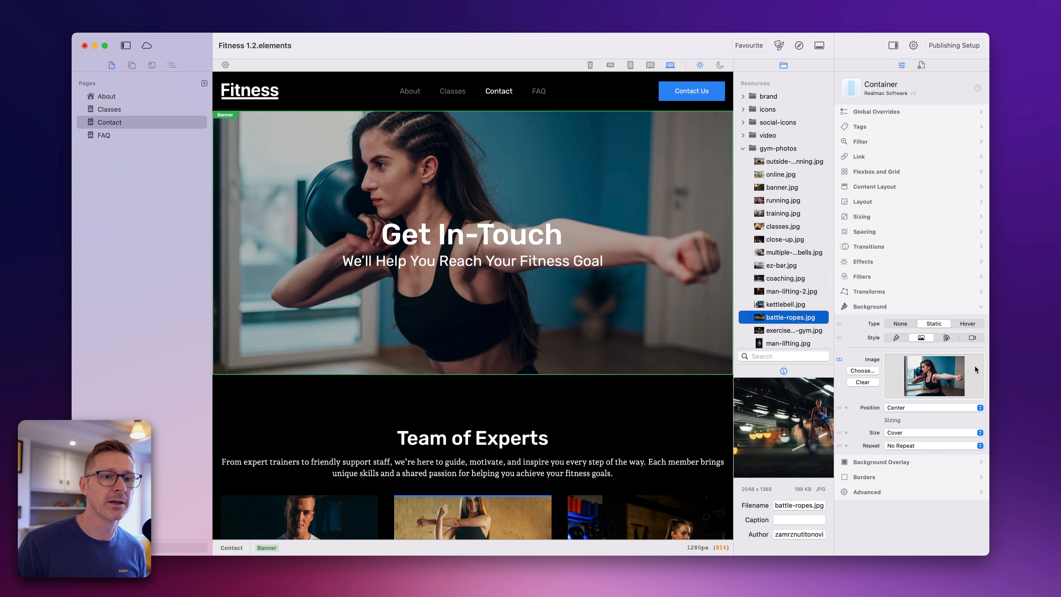
{"action": "left_click_drag", "start_coordinate": [793, 314], "coordinate": [934, 367]}
{"action": "left_click", "coordinate": [788, 306]}
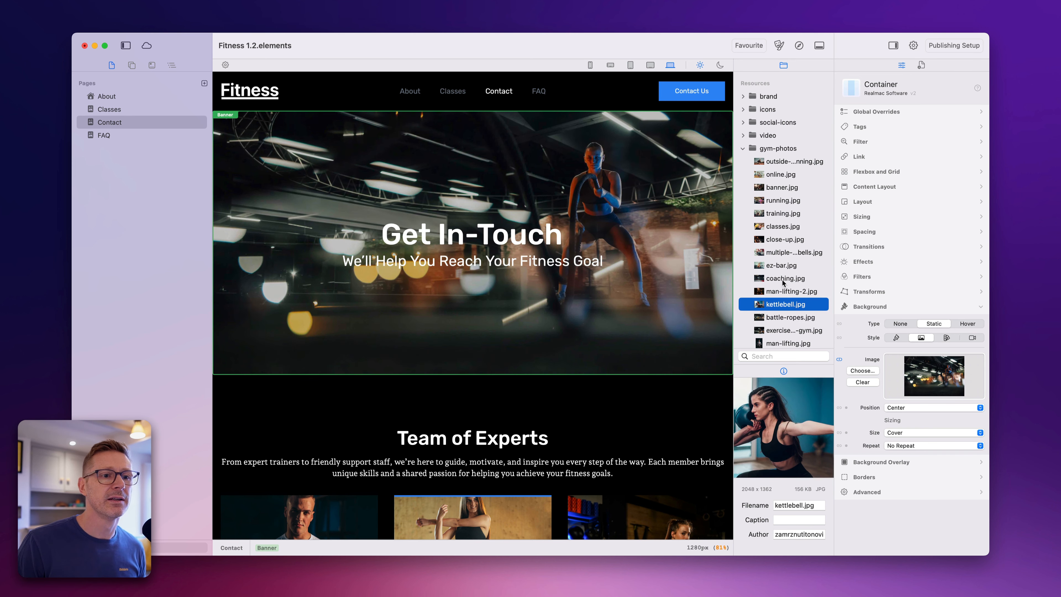
{"action": "left_click", "coordinate": [785, 281]}
- Save the current layout as a new workspace named Demo
{"action": "left_click", "coordinate": [761, 48]}
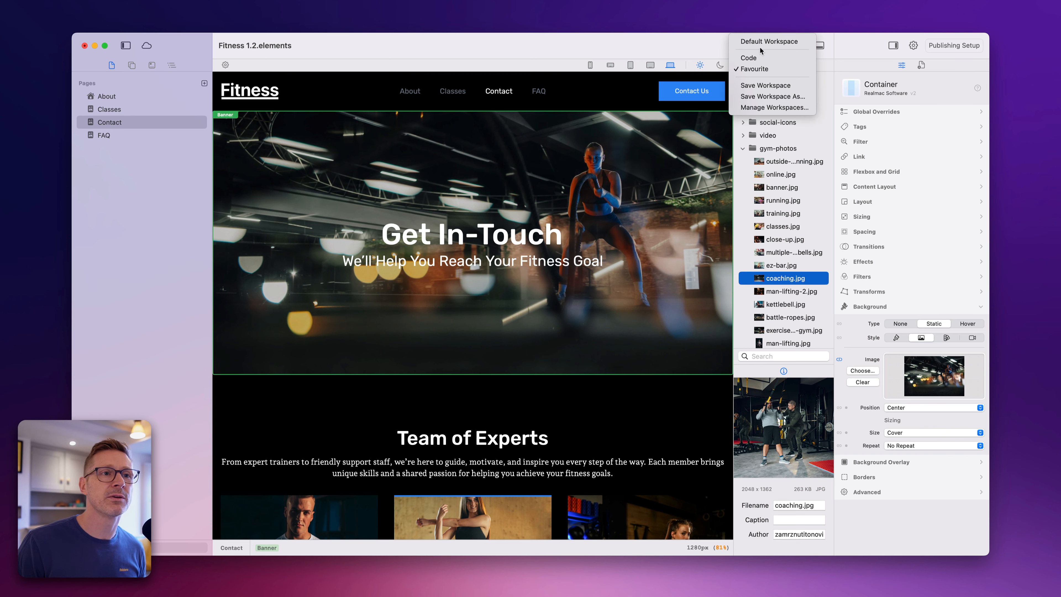
{"action": "left_click", "coordinate": [801, 101]}
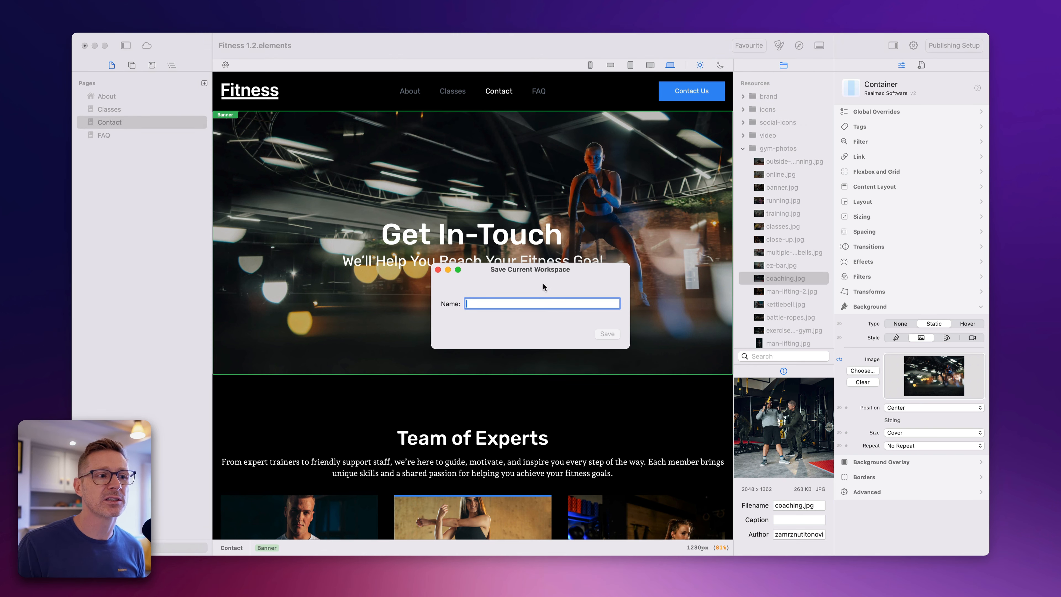
{"action": "type", "text": "Demo"}
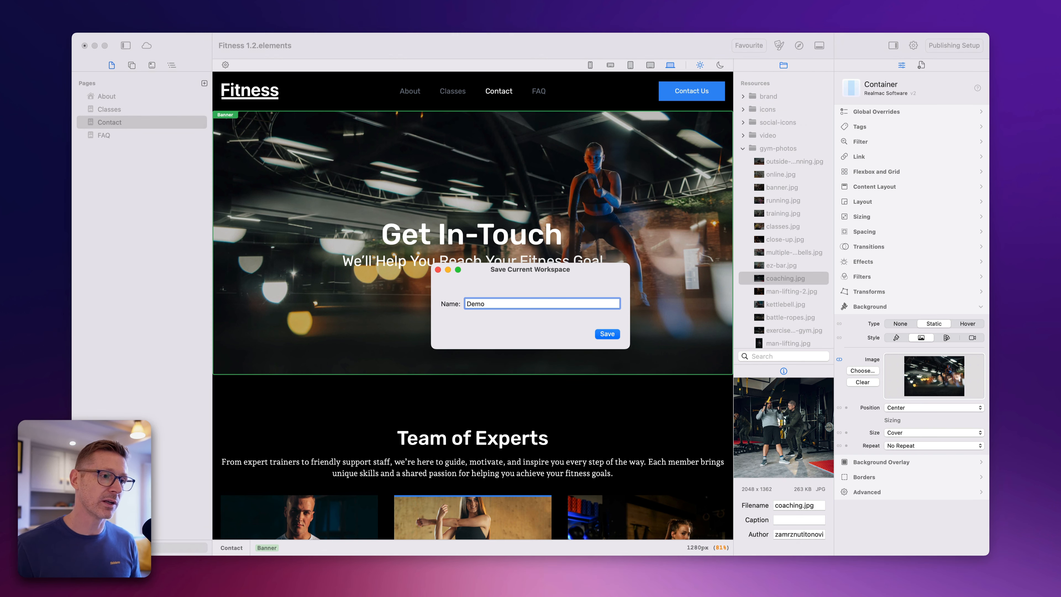
{"action": "key", "text": "Return"}
- Switch the layout back to the Favourite workspace
{"action": "left_click", "coordinate": [748, 46]}
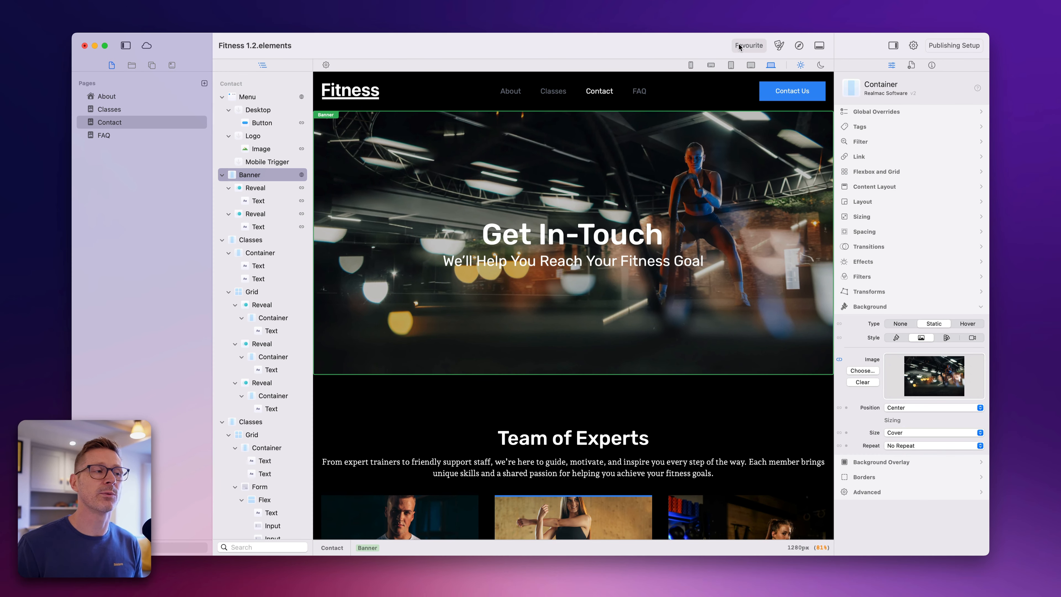
{"action": "left_click", "coordinate": [751, 46]}
{"action": "left_click", "coordinate": [701, 51]}
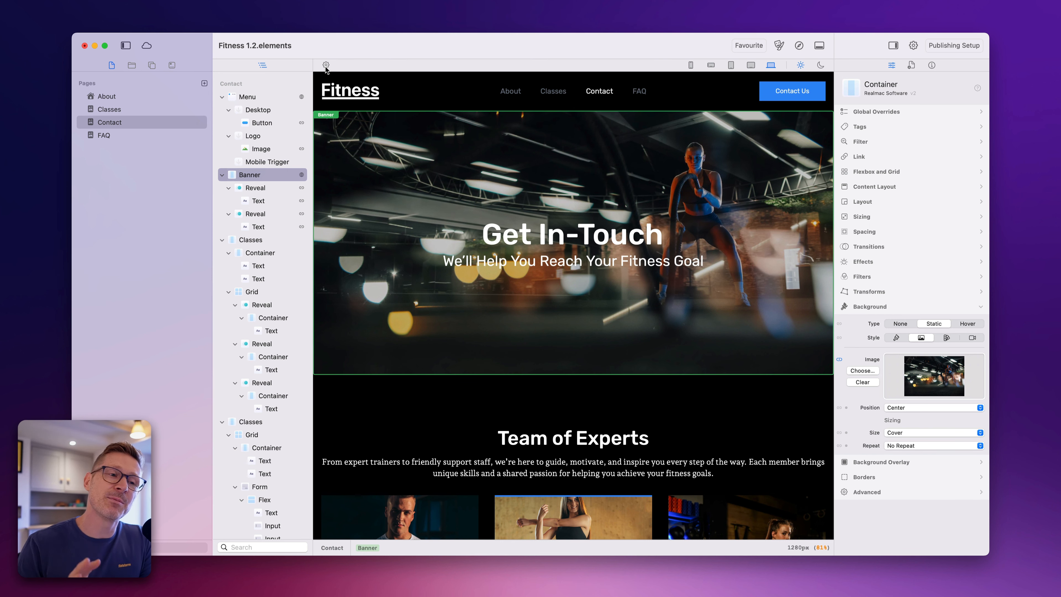
- Look through the Contact page's content and open the About page
{"action": "scroll", "coordinate": [569, 252], "scroll_direction": "down", "scroll_amount": 10}
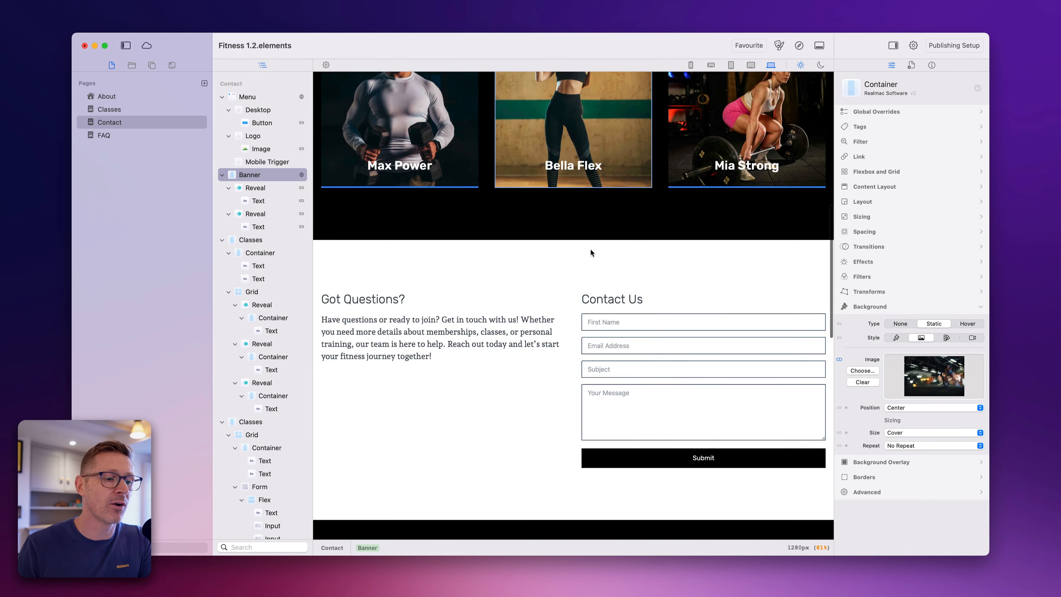
{"action": "scroll", "coordinate": [590, 249], "scroll_direction": "up", "scroll_amount": 5}
{"action": "left_click", "coordinate": [187, 96]}
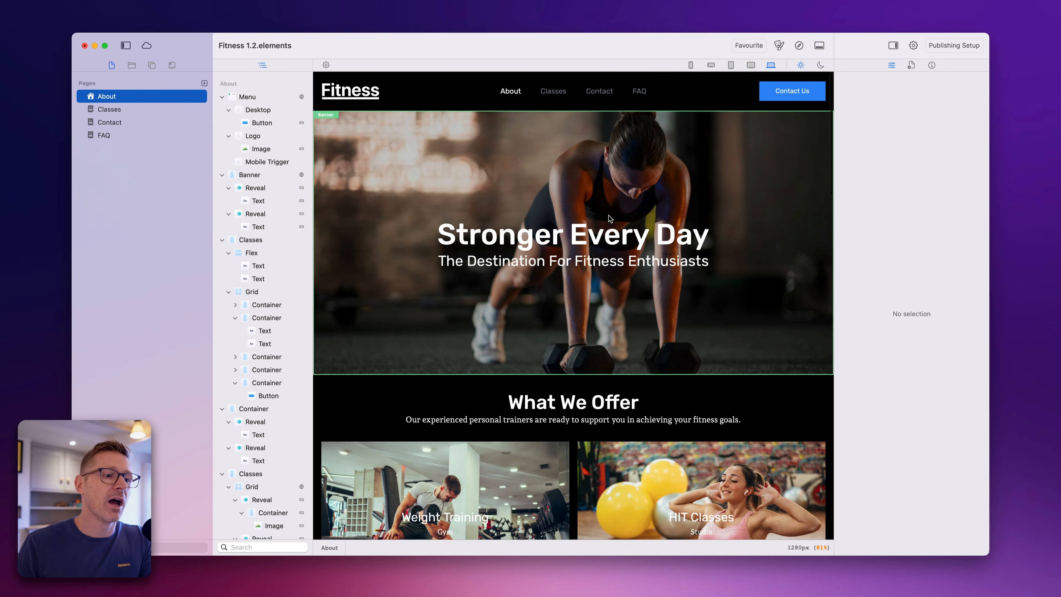
- Select the title and Home text of the Online Coaching card on the About page, and open the Home text for inline editing
{"action": "scroll", "coordinate": [609, 214], "scroll_direction": "down", "scroll_amount": 4}
{"action": "scroll", "coordinate": [692, 312], "scroll_direction": "down", "scroll_amount": 5}
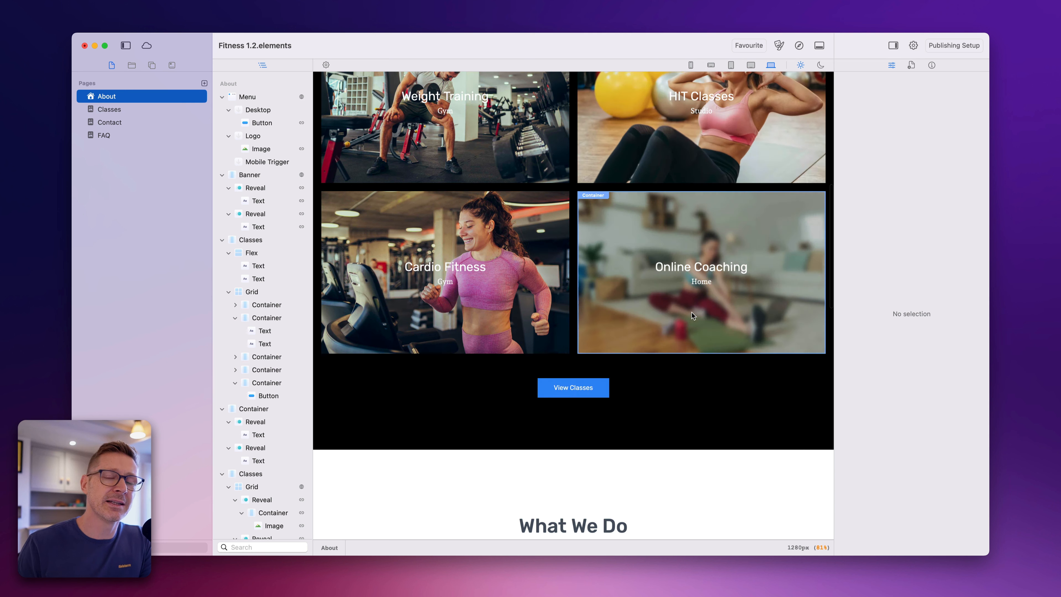
{"action": "left_click", "coordinate": [703, 281]}
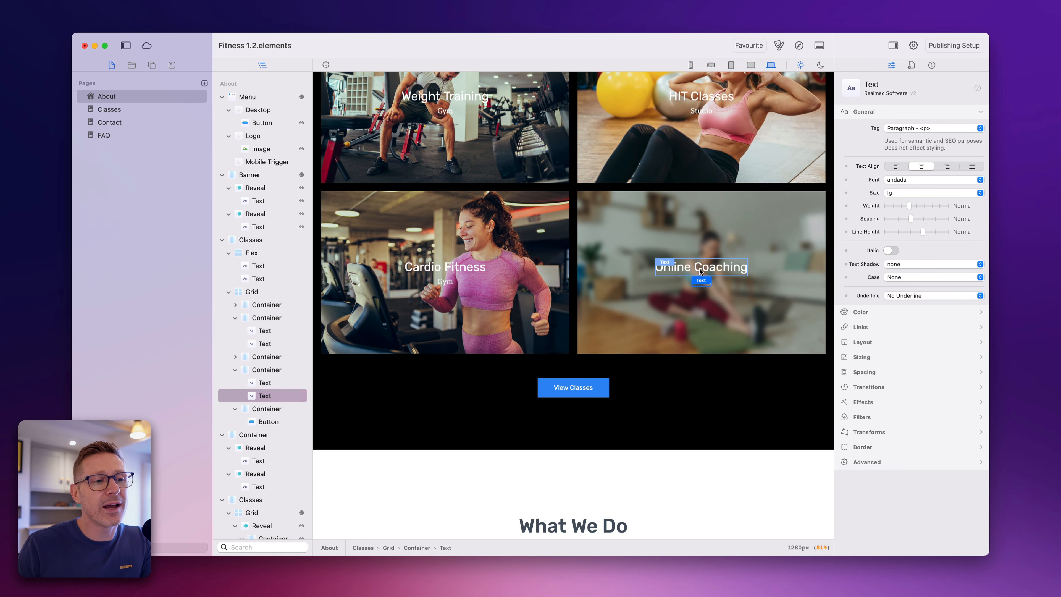
{"action": "left_click", "coordinate": [702, 283]}
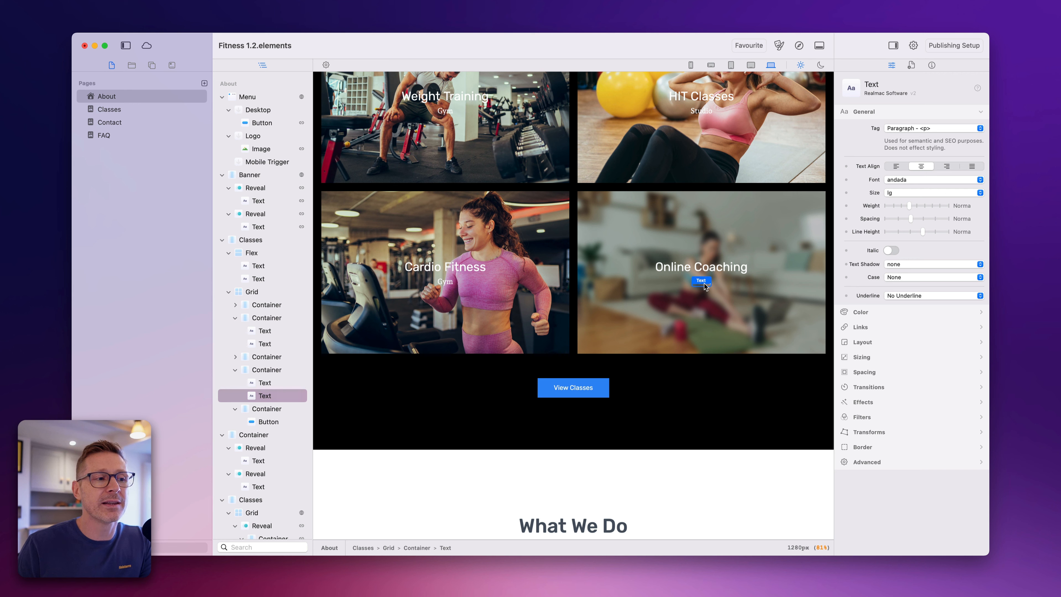
{"action": "left_click", "coordinate": [709, 270]}
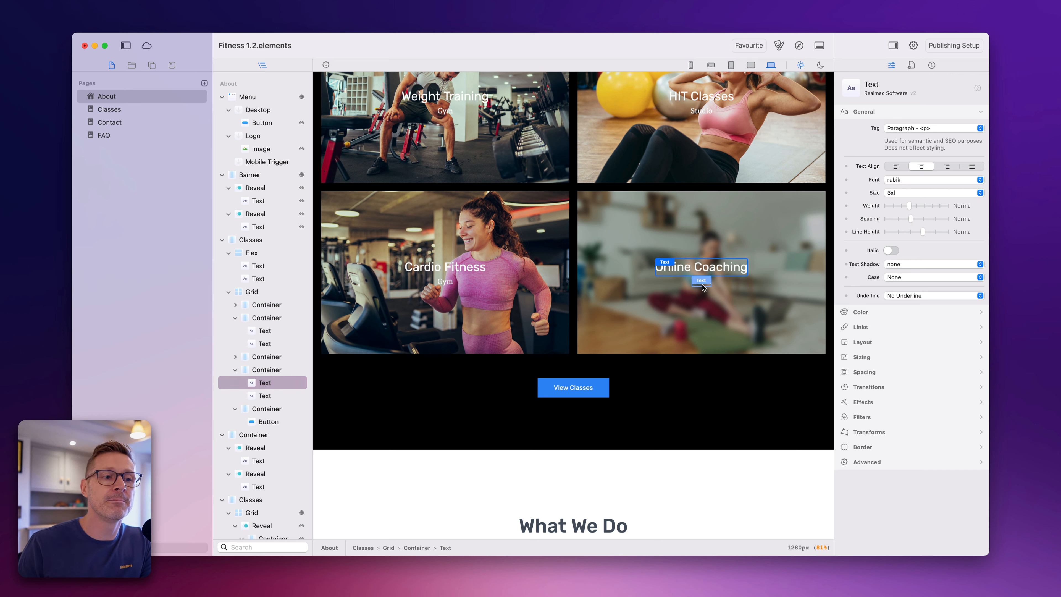
{"action": "left_click", "coordinate": [701, 283]}
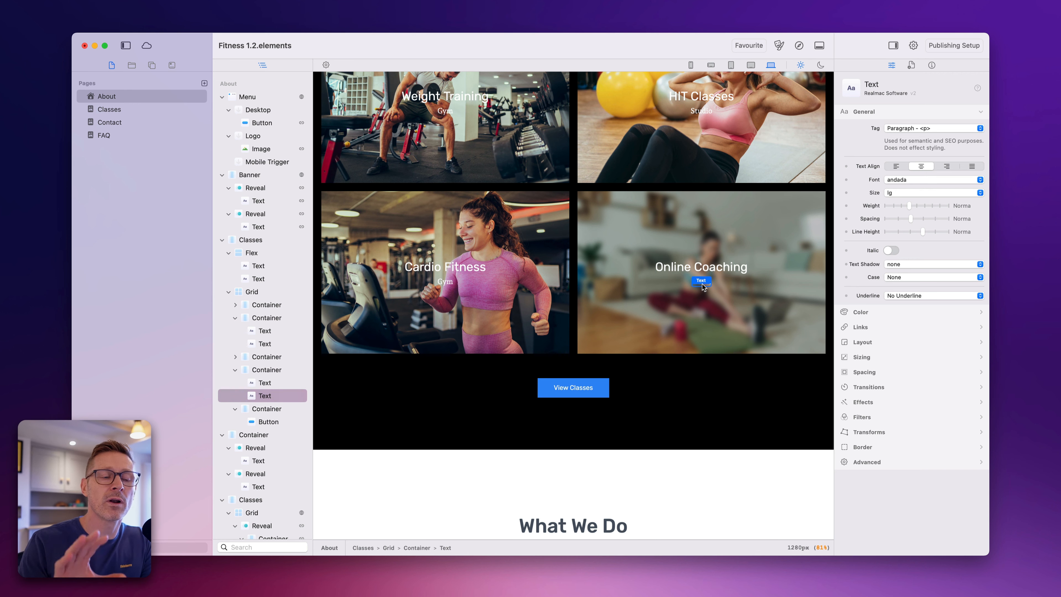
{"action": "double_click", "coordinate": [710, 283]}
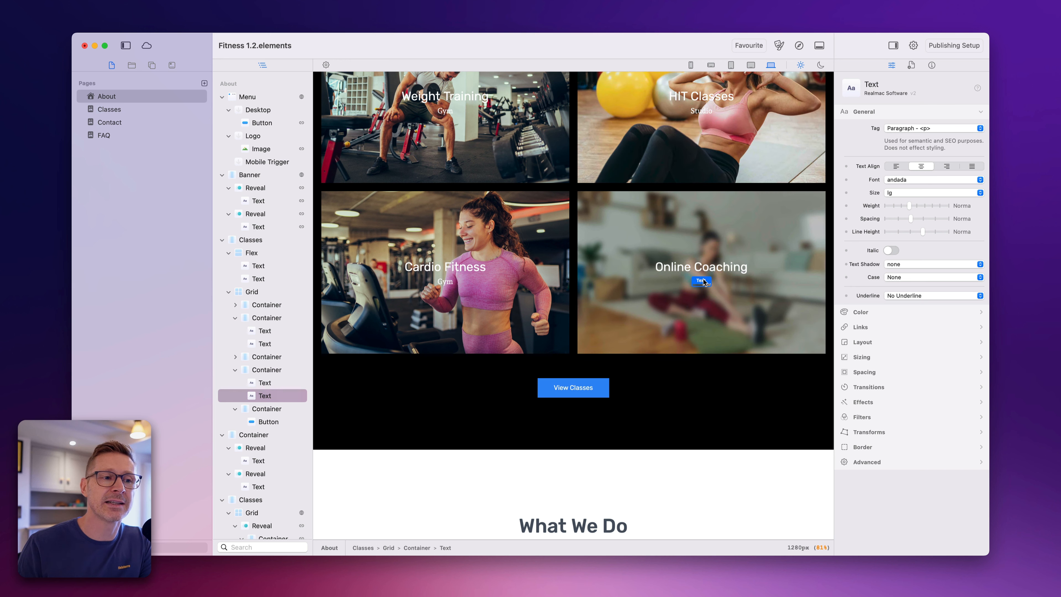
{"action": "double_click", "coordinate": [701, 282]}
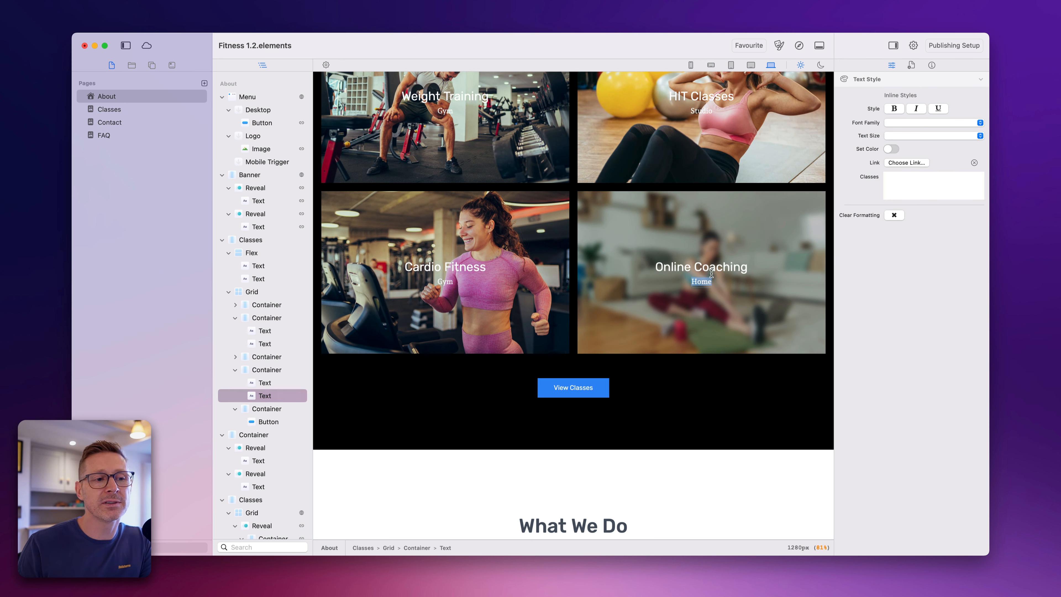
{"action": "key", "text": "Escape"}
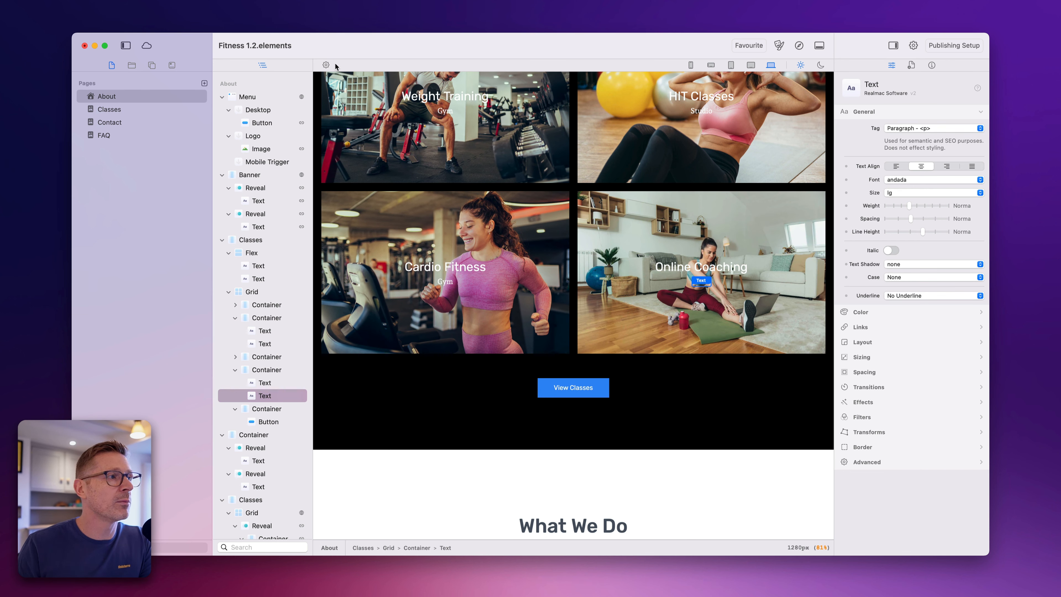
- Turn off Show Titles in the editor options
{"action": "left_click", "coordinate": [326, 66]}
{"action": "left_click", "coordinate": [328, 67]}
{"action": "left_click", "coordinate": [327, 66]}
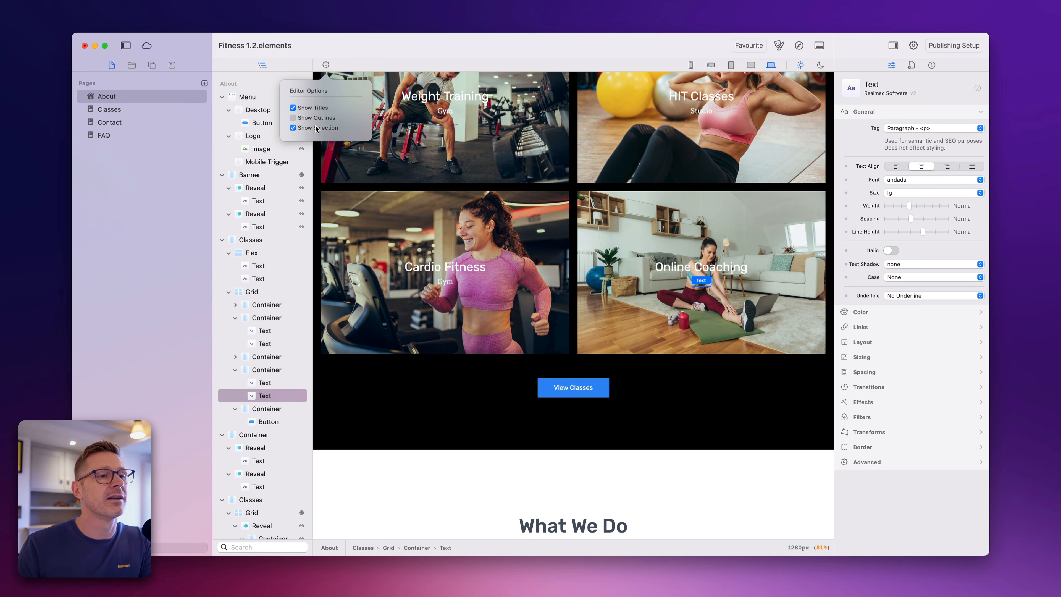
{"action": "left_click", "coordinate": [314, 109]}
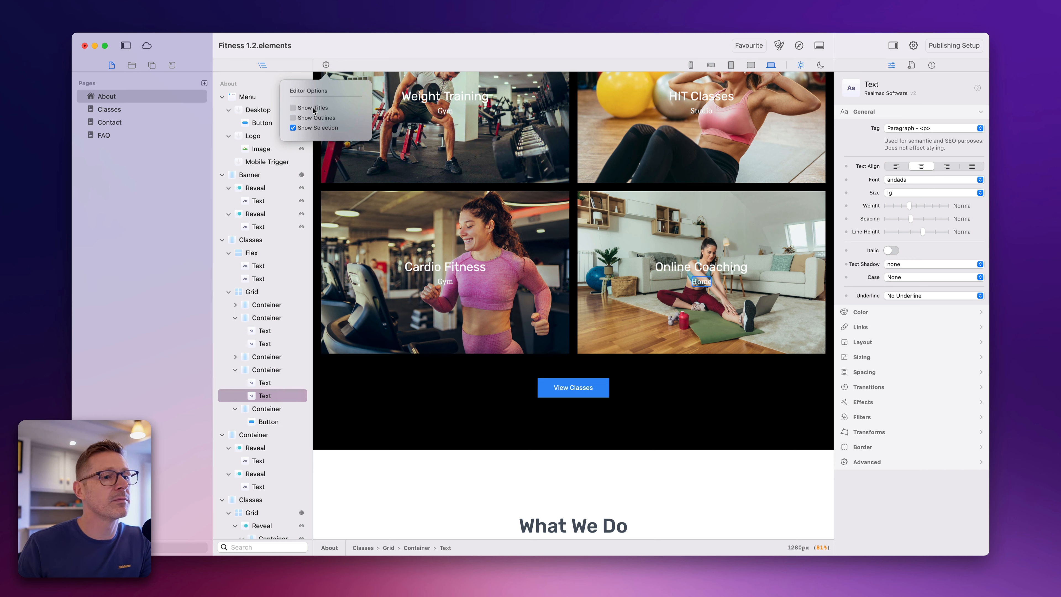
{"action": "left_click", "coordinate": [552, 39]}
- Examine the selection without titles on the Online Coaching card, its title and the Cardio Fitness card's Gym text
{"action": "left_click", "coordinate": [633, 212]}
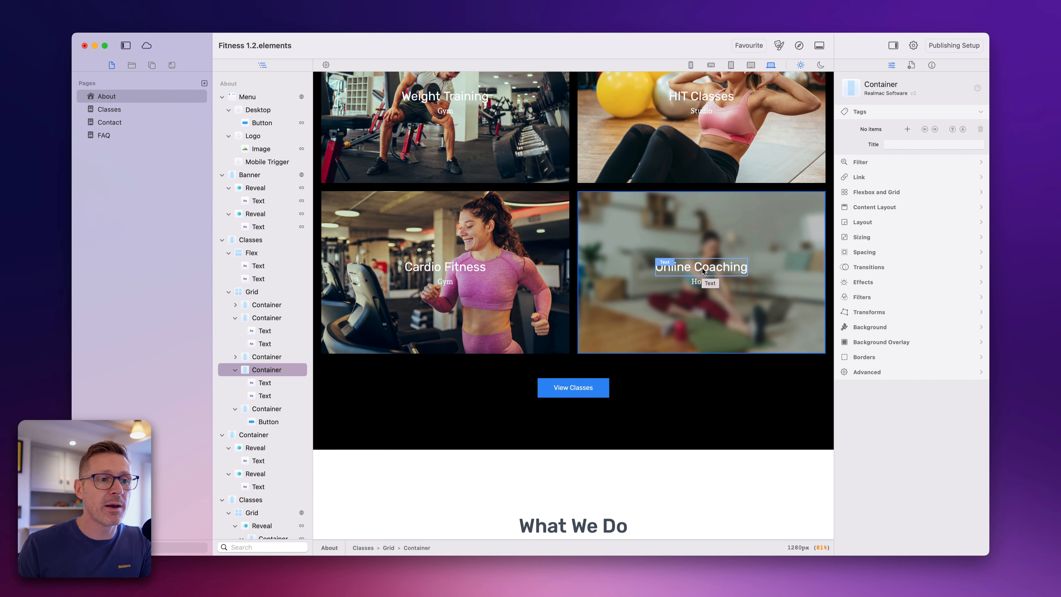
{"action": "left_click", "coordinate": [702, 280]}
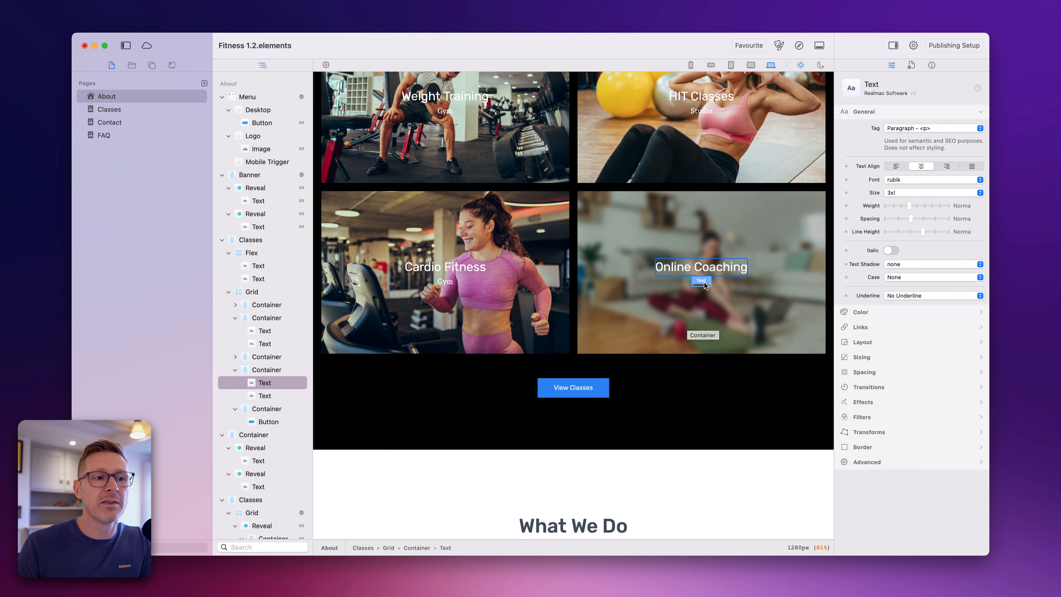
{"action": "left_click", "coordinate": [444, 281]}
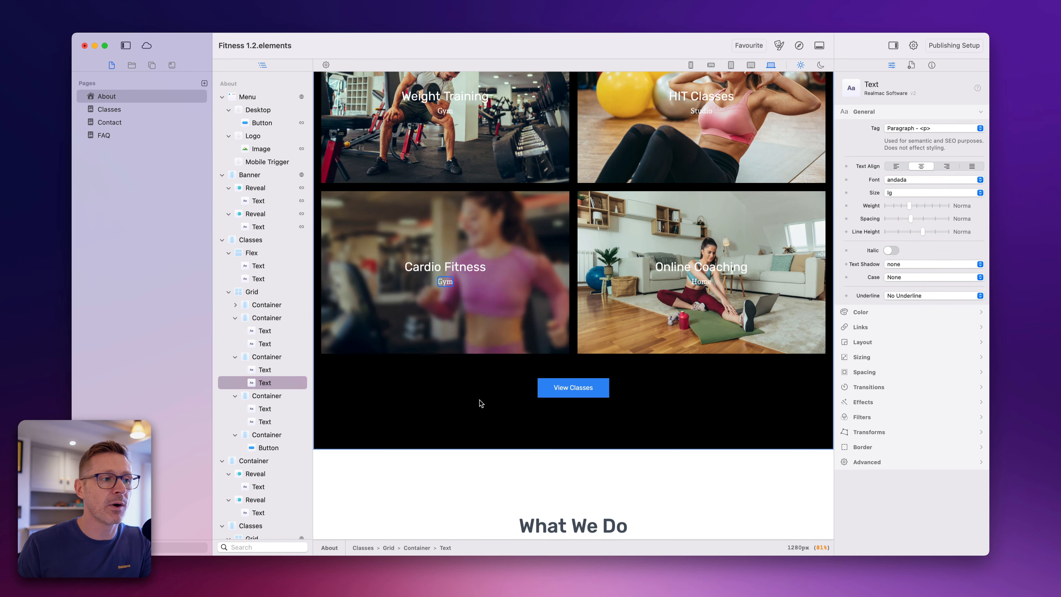
- Try Thin and Semi Bold font weights on the HIT Classes card's Studio text
{"action": "left_click", "coordinate": [699, 109]}
{"action": "scroll", "coordinate": [769, 217], "scroll_direction": "up", "scroll_amount": 3}
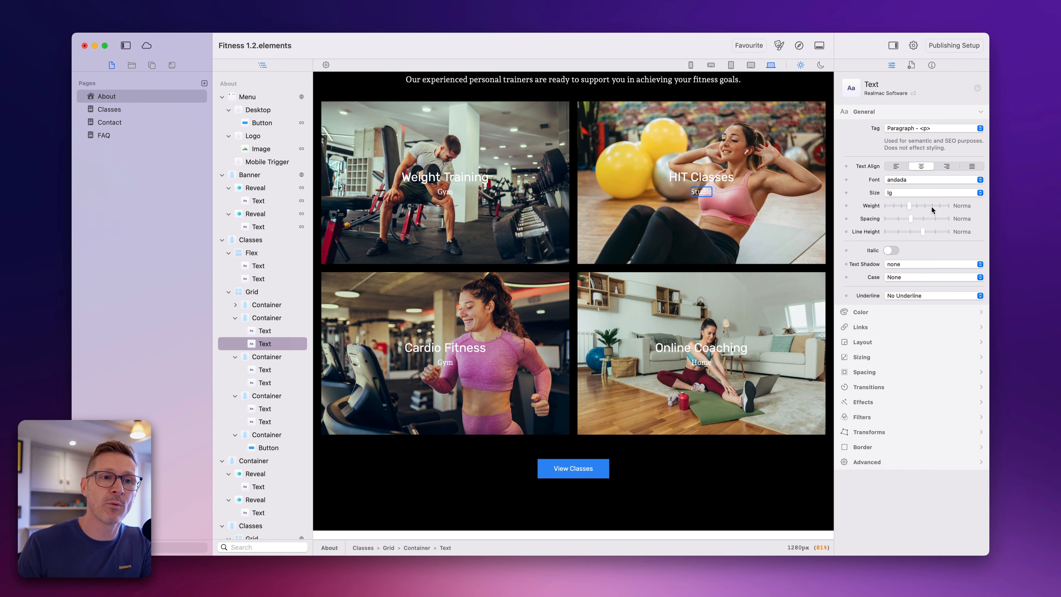
{"action": "left_click_drag", "start_coordinate": [909, 205], "coordinate": [883, 206]}
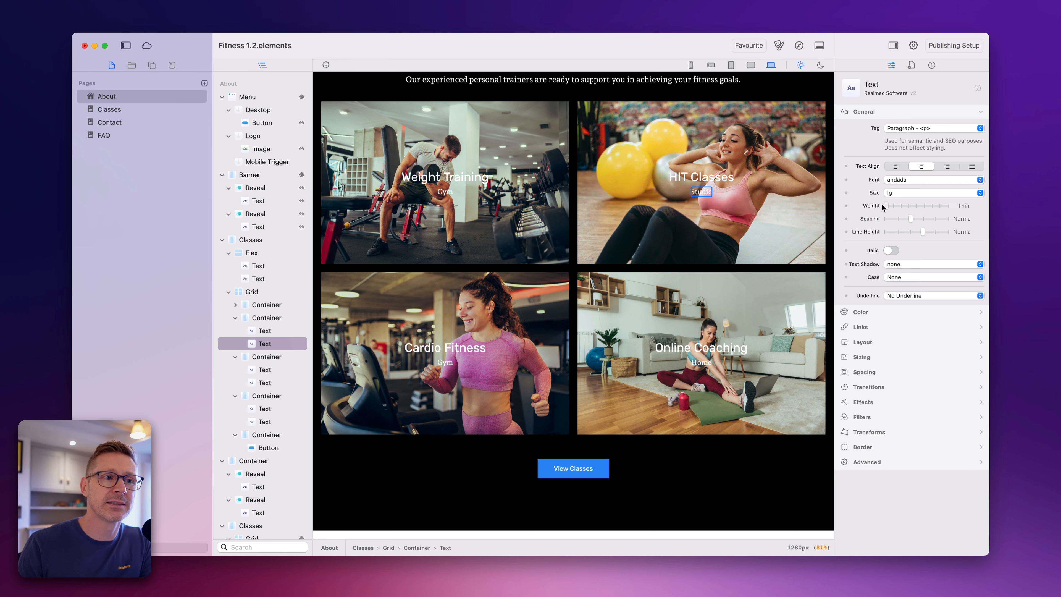
- Show element titles temporarily and try the Black font weight on the Studio text for comparison
{"action": "left_click", "coordinate": [324, 65]}
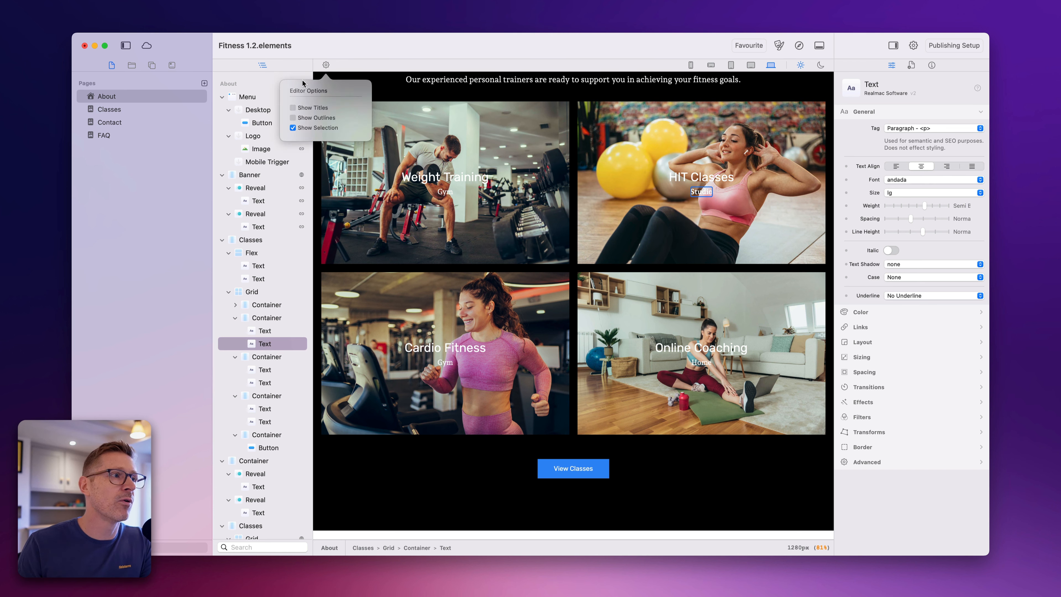
{"action": "left_click", "coordinate": [293, 108]}
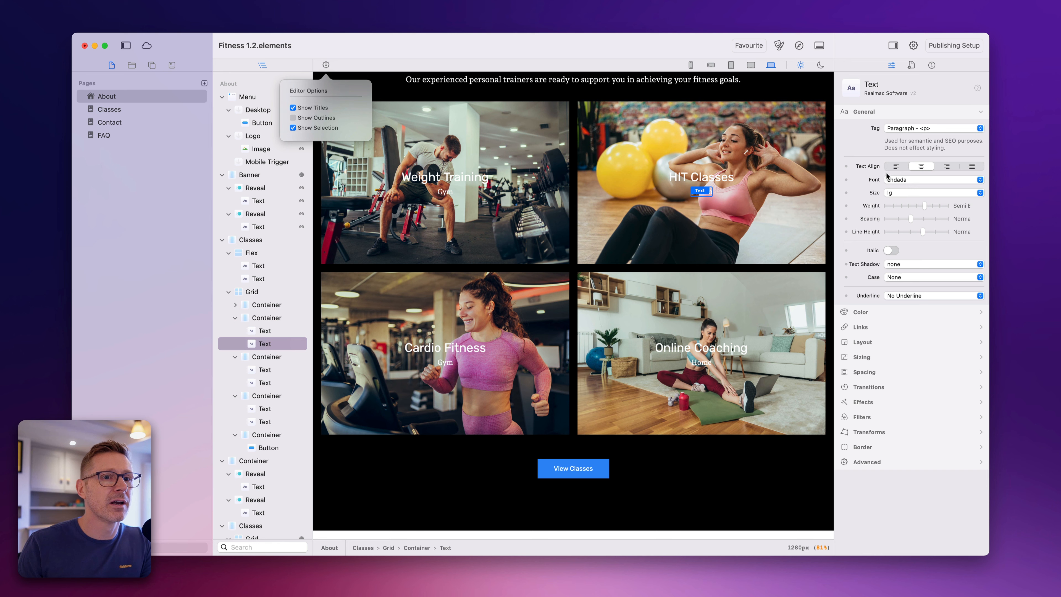
{"action": "left_click_drag", "start_coordinate": [925, 206], "coordinate": [958, 204]}
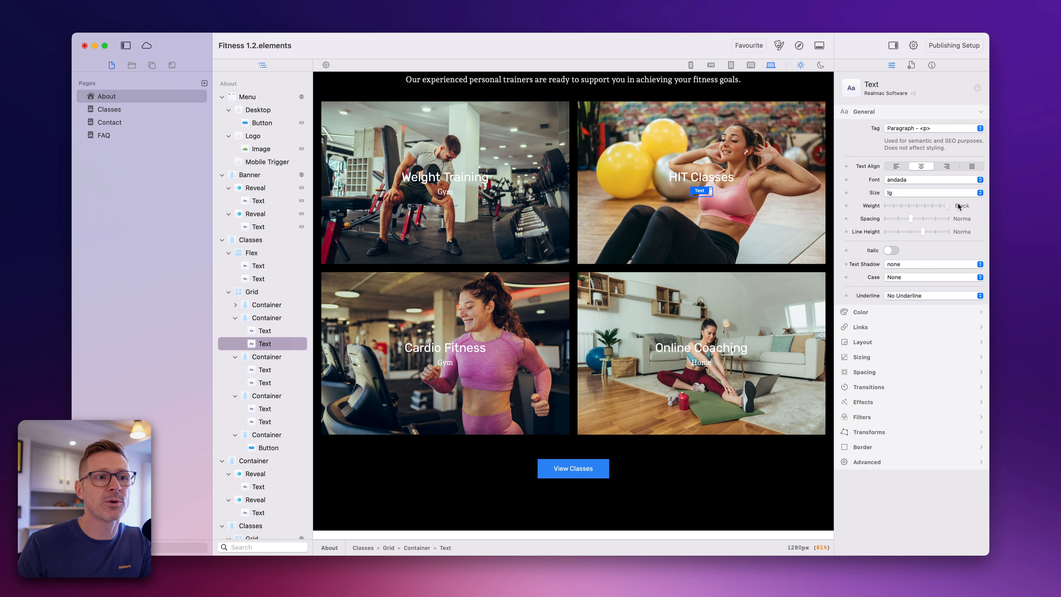
{"action": "left_click", "coordinate": [326, 64]}
{"action": "left_click", "coordinate": [293, 108]}
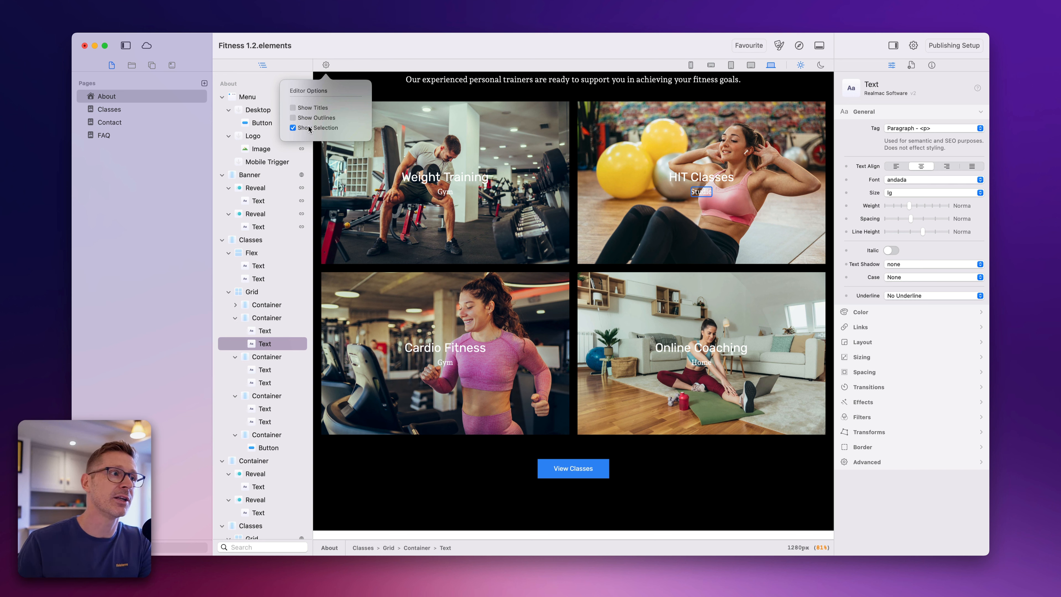
- Toggle Show Titles on and off again, and turn off Show Selection in the editor options
{"action": "left_click", "coordinate": [323, 64]}
{"action": "left_click", "coordinate": [325, 64]}
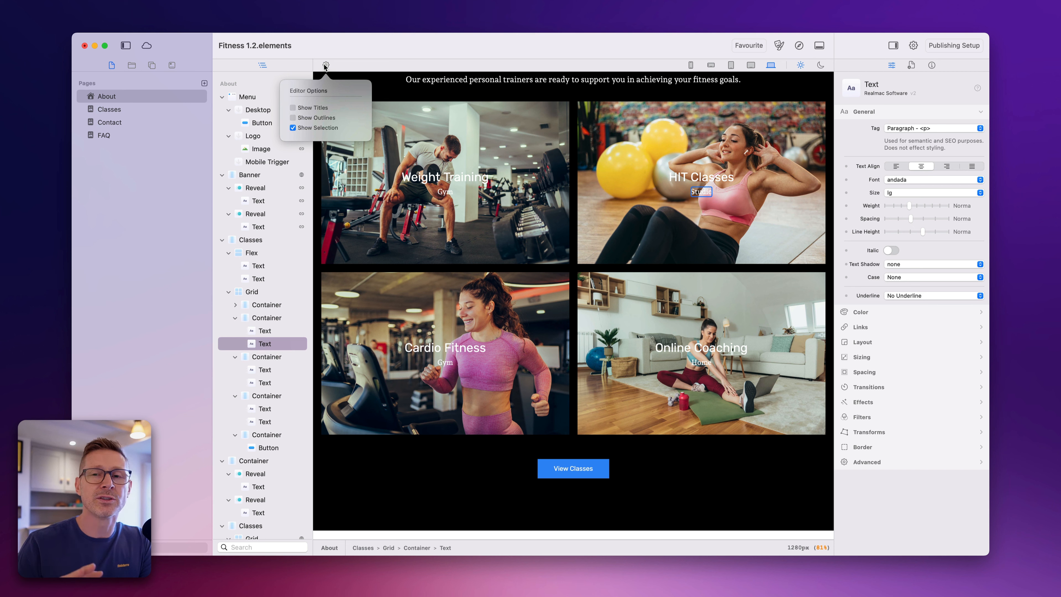
{"action": "left_click", "coordinate": [324, 64]}
{"action": "left_click", "coordinate": [323, 65]}
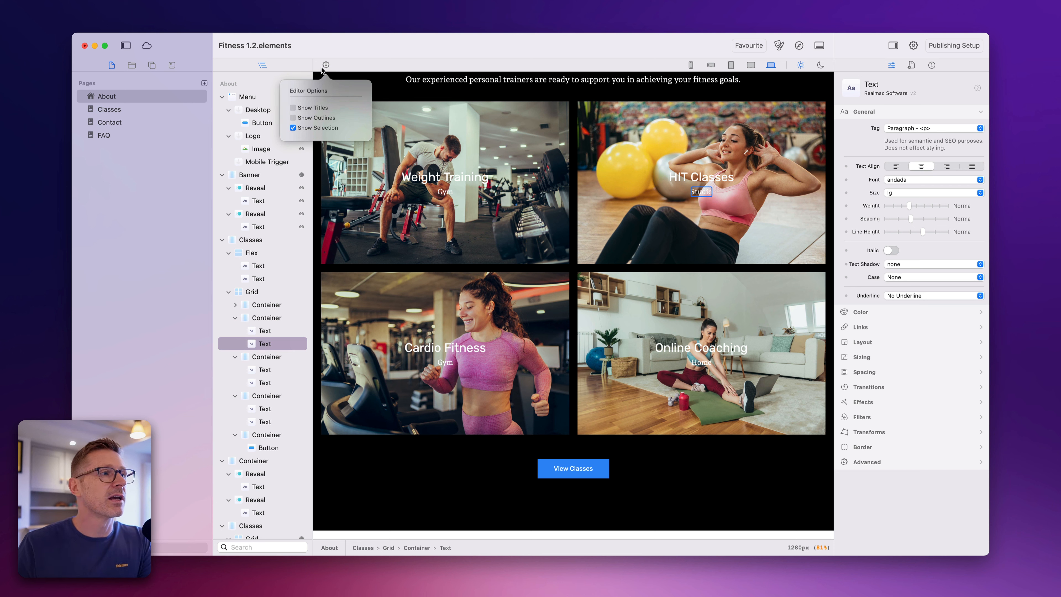
{"action": "left_click", "coordinate": [313, 108]}
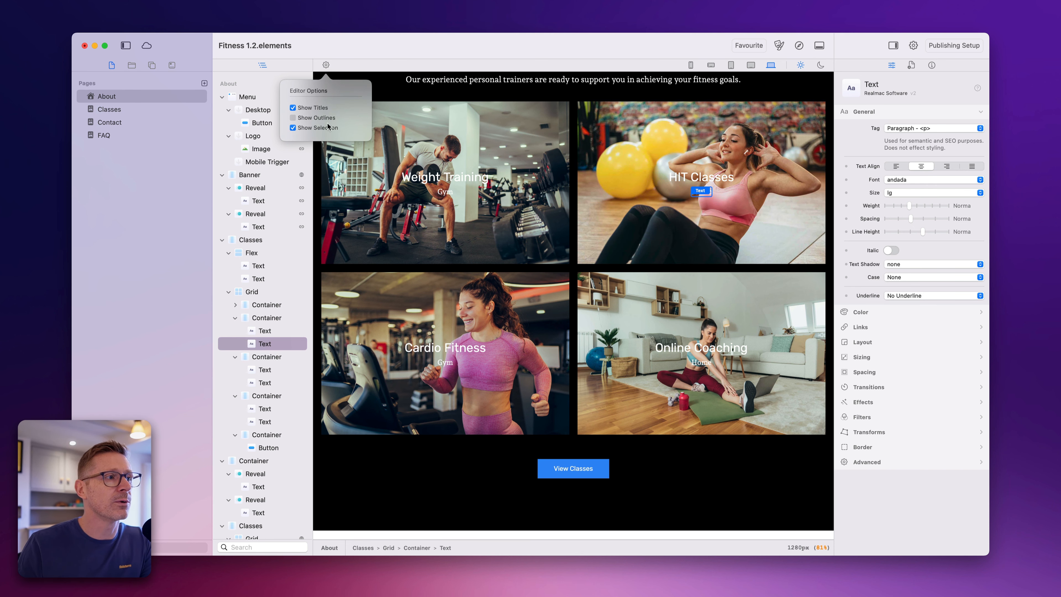
{"action": "left_click", "coordinate": [324, 109]}
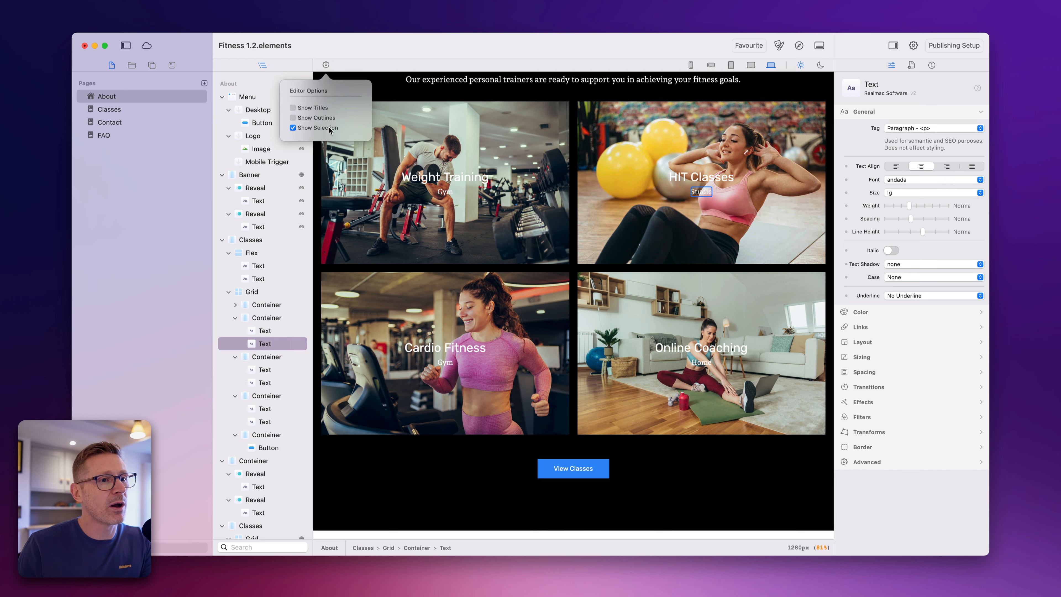
{"action": "left_click", "coordinate": [652, 48]}
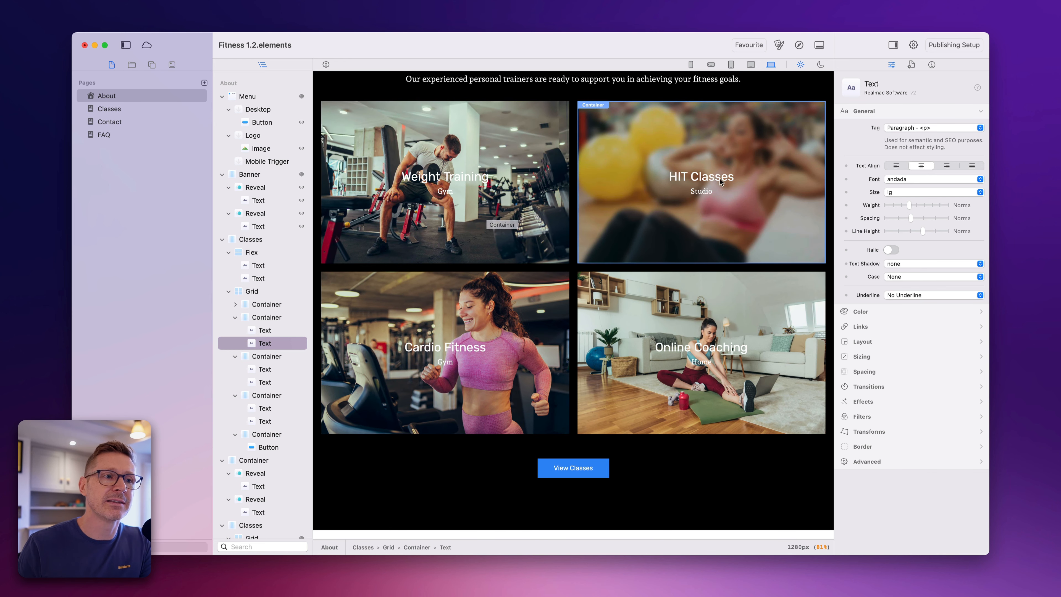
- Examine how the class cards, the HIT Classes title and the View Classes button look when selected without selection highlights
{"action": "left_click", "coordinate": [713, 180]}
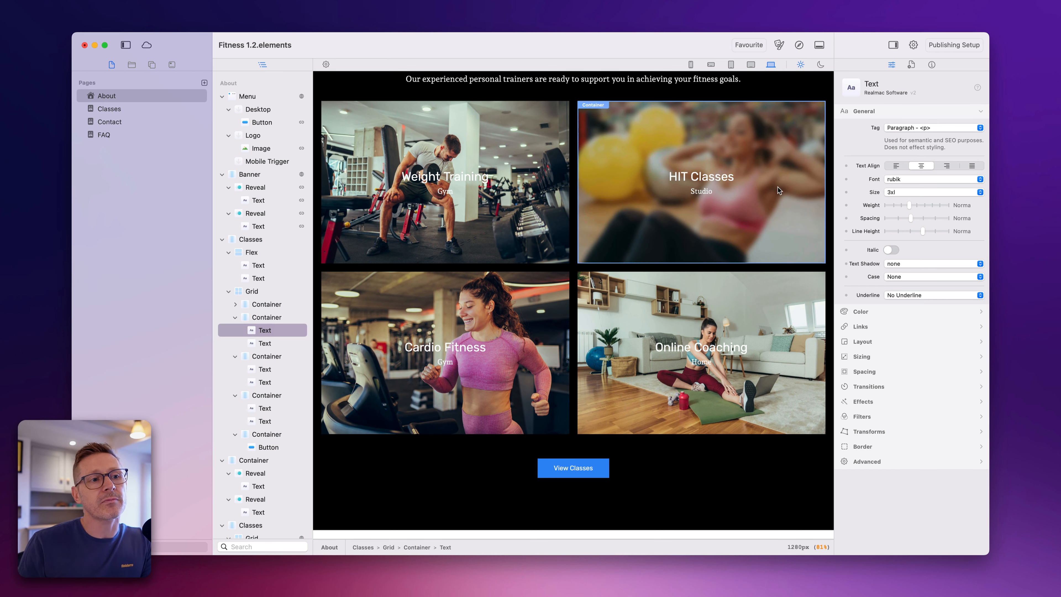
{"action": "left_click", "coordinate": [665, 220]}
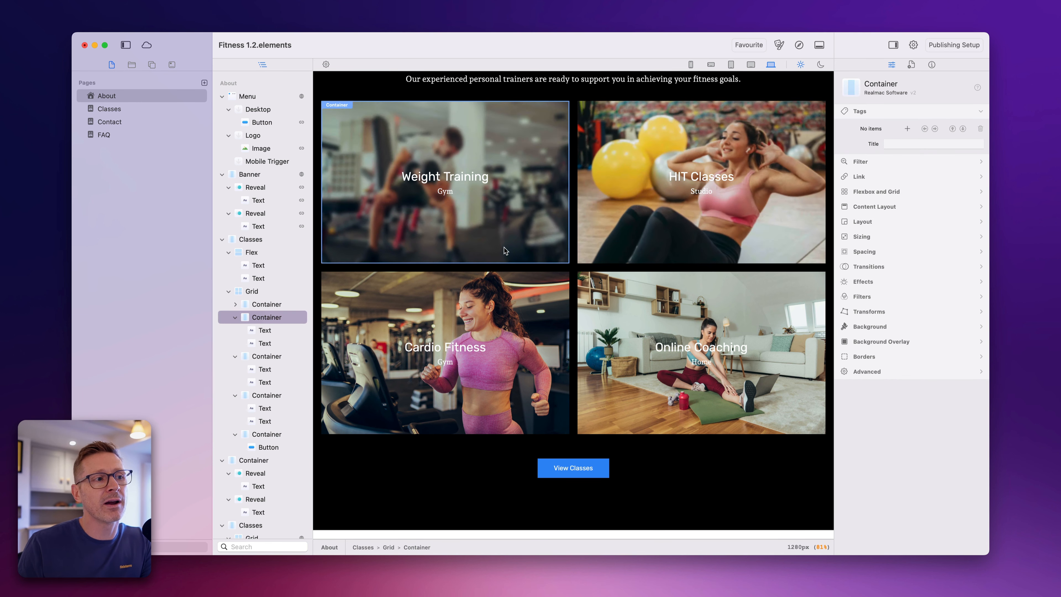
{"action": "left_click", "coordinate": [504, 248]}
{"action": "left_click", "coordinate": [563, 465]}
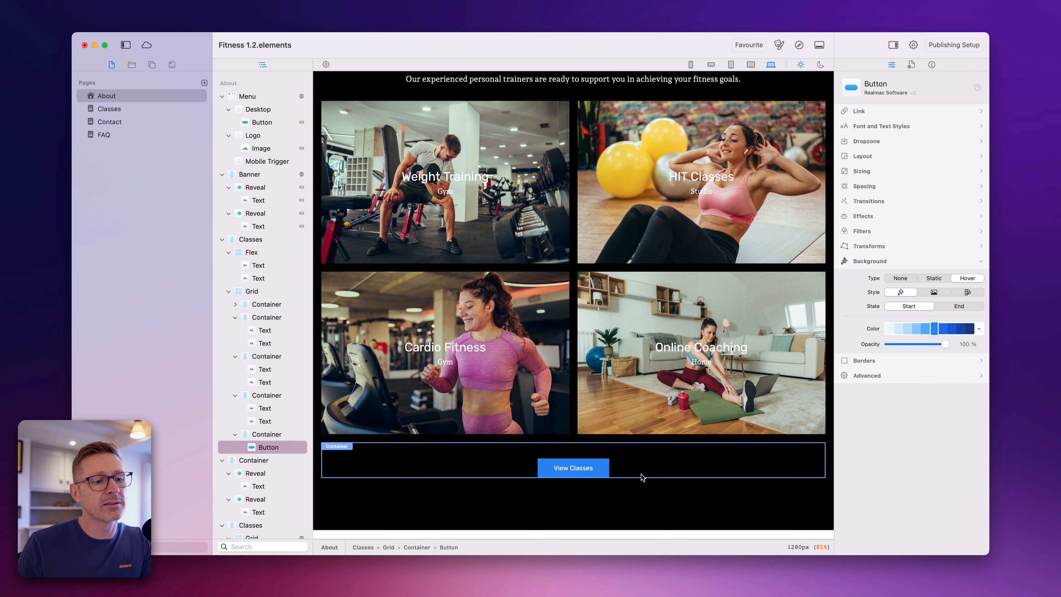
{"action": "left_click", "coordinate": [549, 404]}
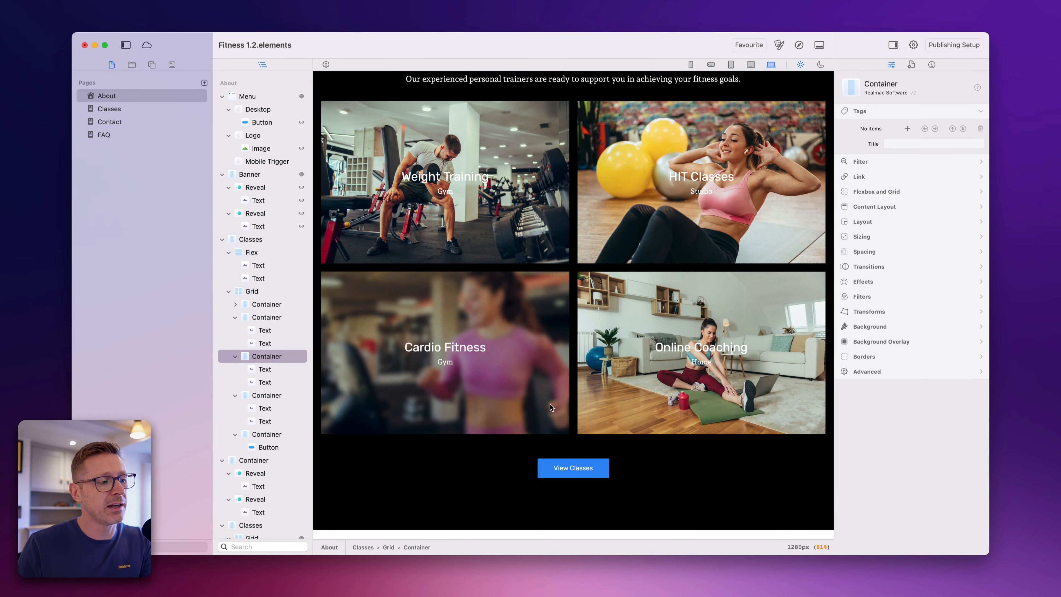
{"action": "left_click", "coordinate": [629, 338]}
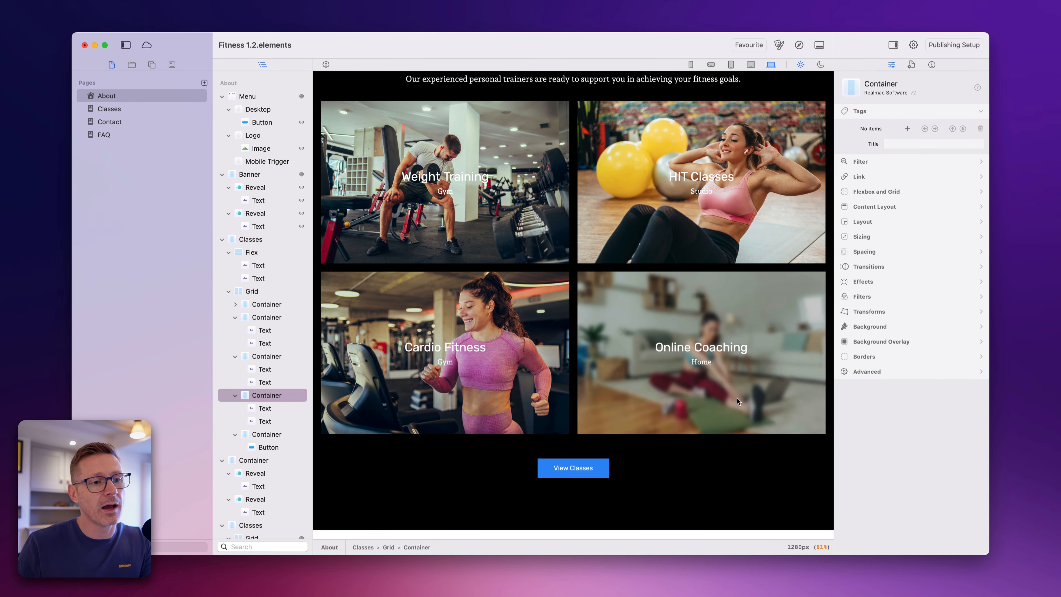
- Set the font weight of the Online Coaching title to Semi Bold
{"action": "left_click", "coordinate": [698, 360]}
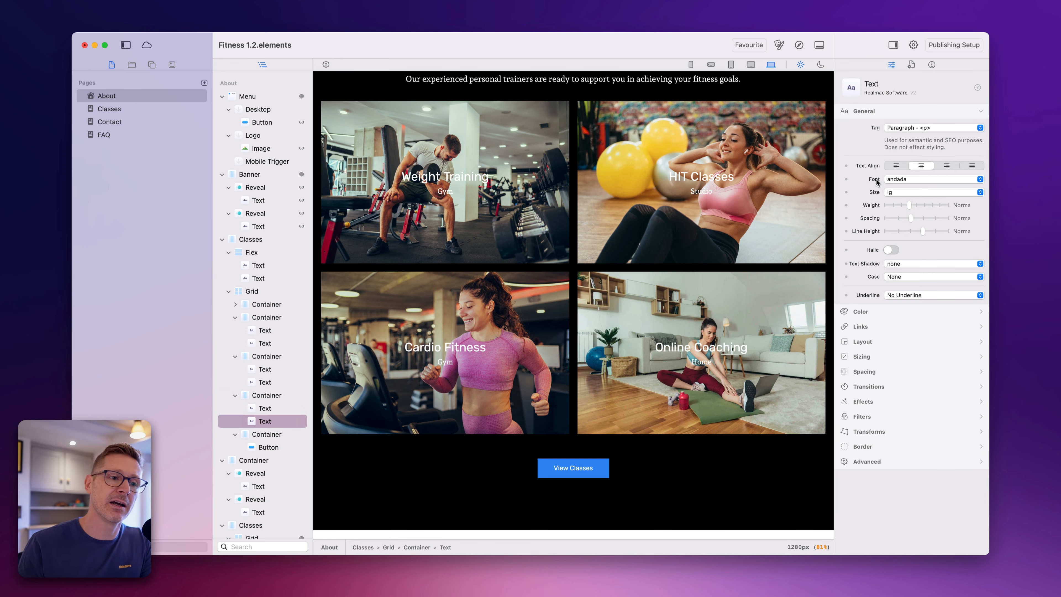
{"action": "left_click", "coordinate": [681, 353]}
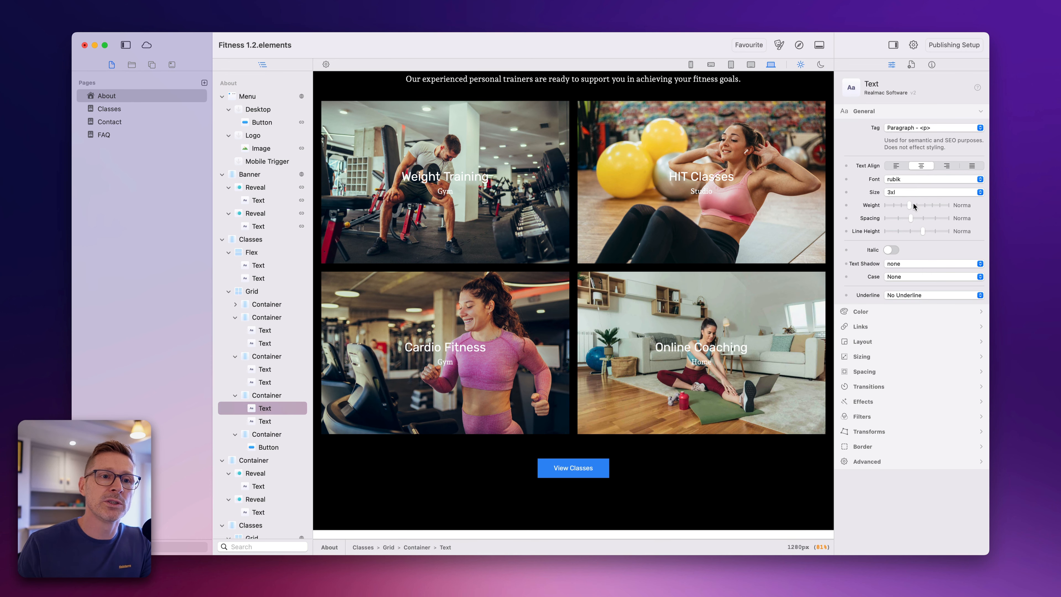
{"action": "mouse_move", "coordinate": [910, 205]}
{"action": "left_mouse_down"}
{"action": "mouse_move", "coordinate": [935, 214]}
{"action": "mouse_move", "coordinate": [926, 213]}
{"action": "left_mouse_up"}
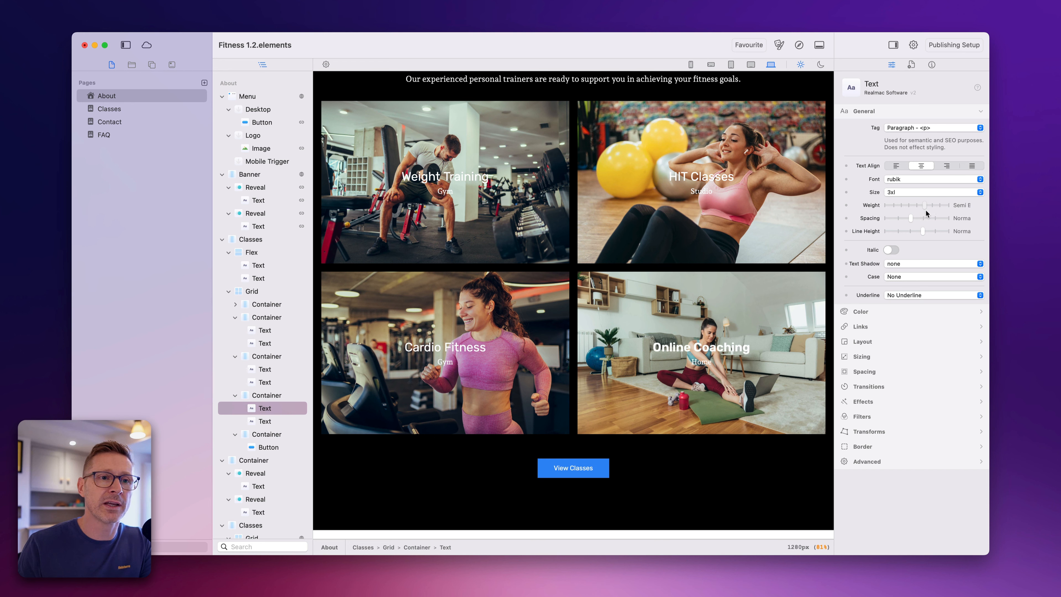
- Apply a Static transform to the Online Coaching title and rotate it 5 degrees
{"action": "left_click", "coordinate": [878, 402]}
{"action": "left_click", "coordinate": [898, 269]}
{"action": "left_click", "coordinate": [922, 265]}
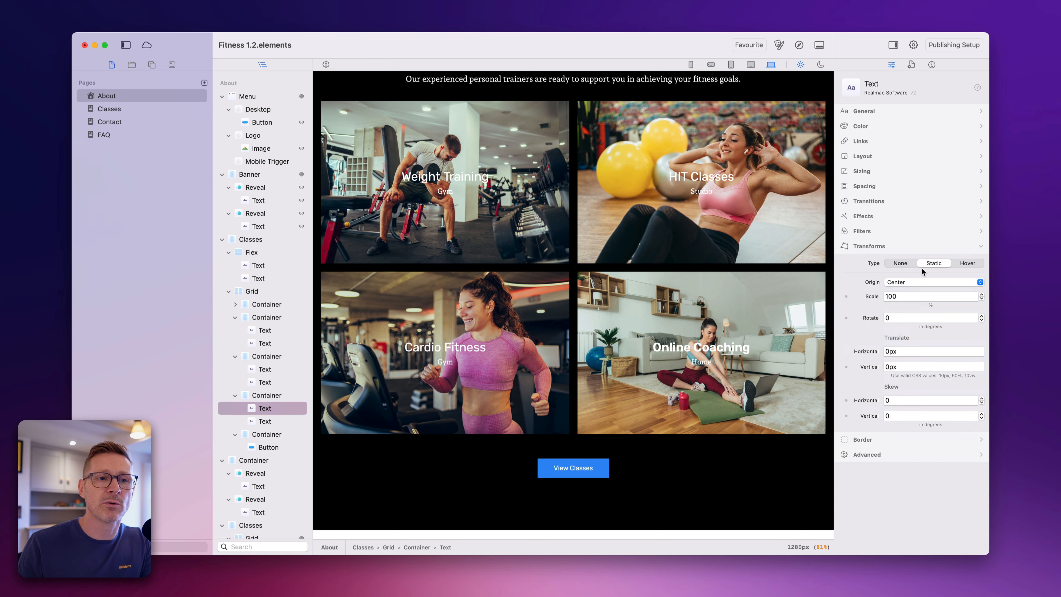
{"action": "left_click", "coordinate": [895, 316]}
{"action": "type", "text": "5"}
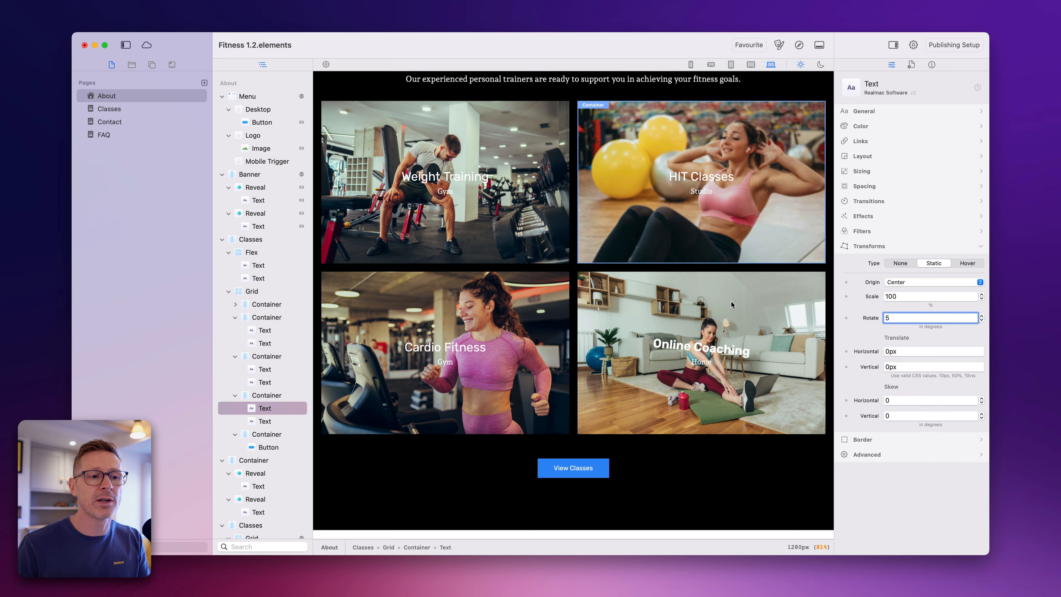
{"action": "left_click", "coordinate": [774, 299]}
{"action": "left_click", "coordinate": [705, 362]}
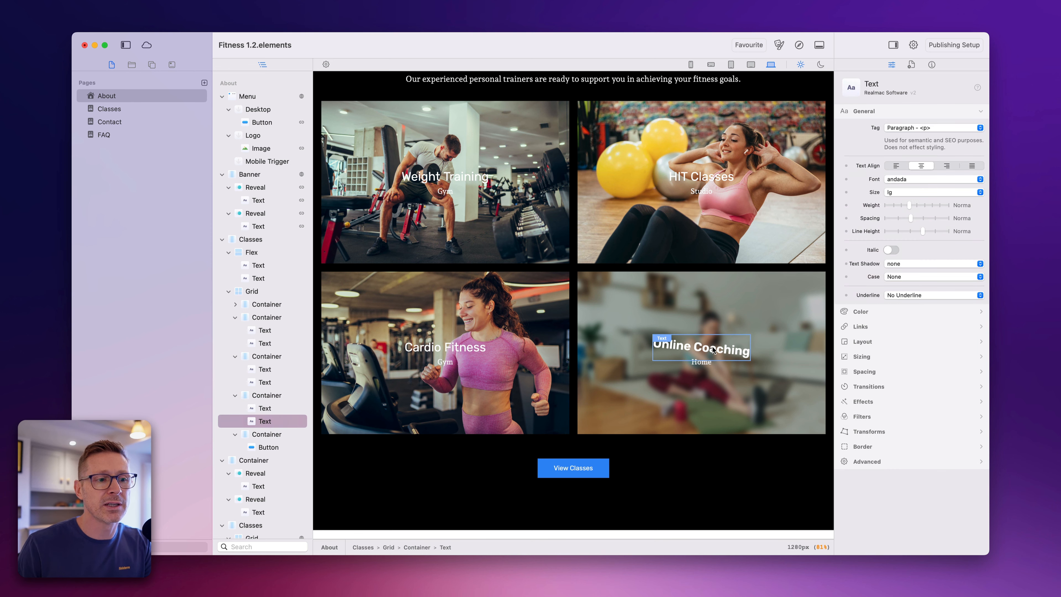
- Examine the Online Coaching text, HIT Classes and Weight Training cards, View Classes button and What We Do text while selected without highlights
{"action": "left_click", "coordinate": [714, 349]}
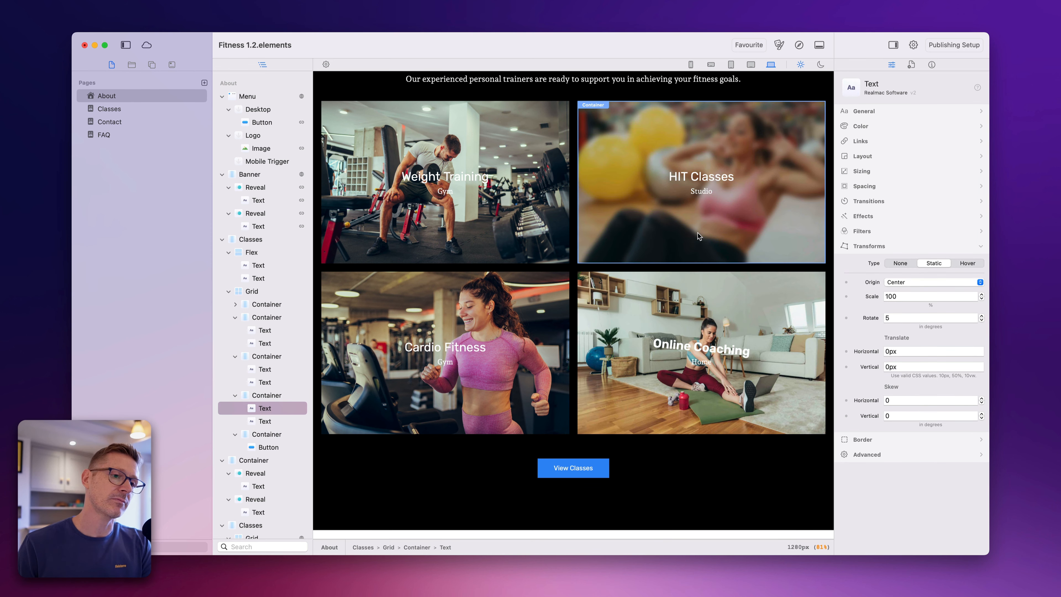
{"action": "left_click", "coordinate": [658, 307]}
{"action": "left_click", "coordinate": [682, 205]}
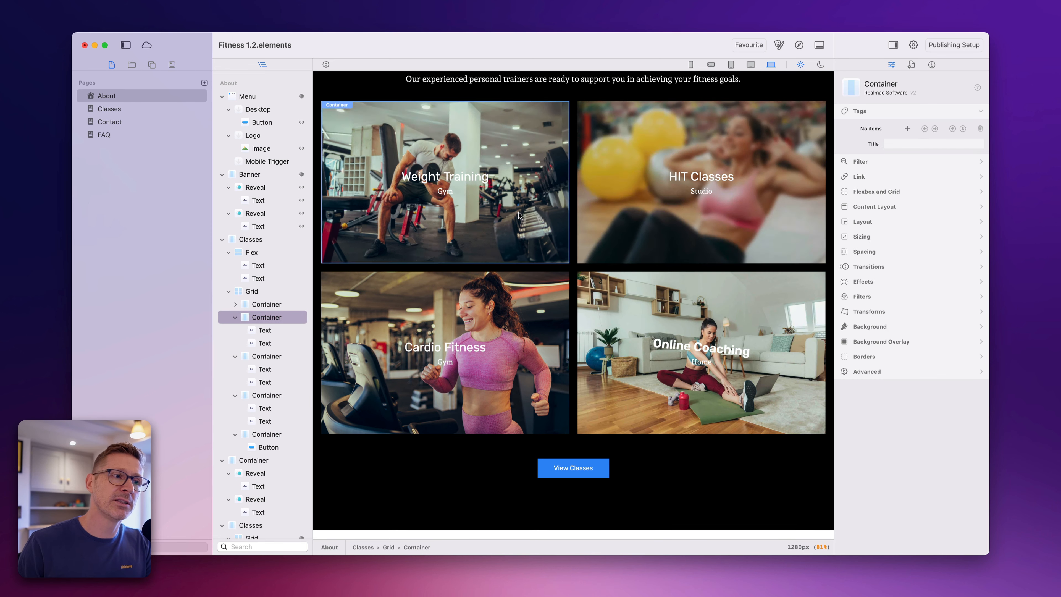
{"action": "left_click", "coordinate": [508, 211]}
{"action": "left_click", "coordinate": [573, 468]}
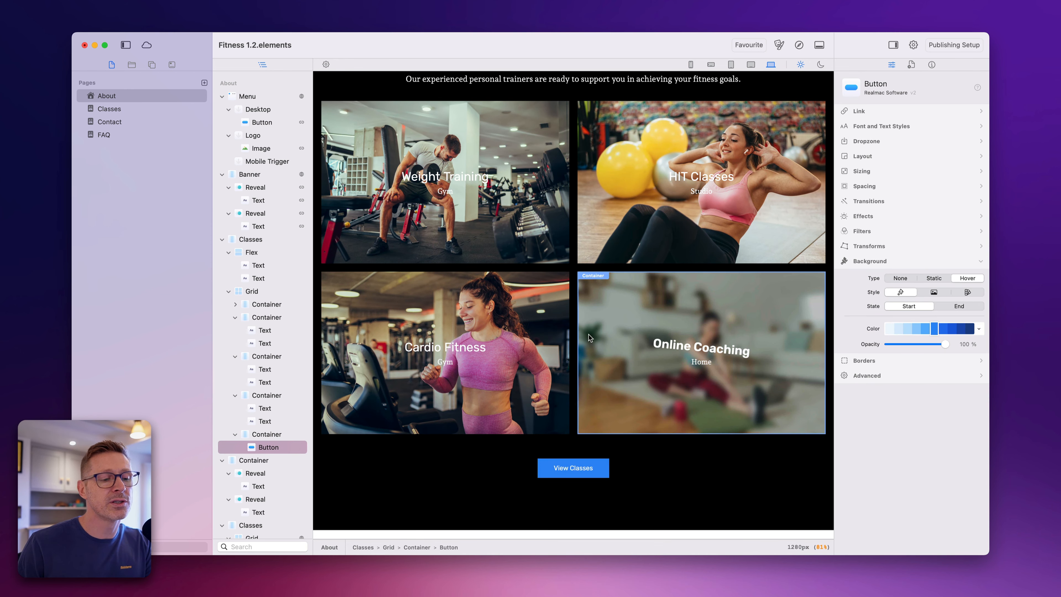
{"action": "scroll", "coordinate": [587, 339], "scroll_direction": "down", "scroll_amount": 6}
{"action": "left_click", "coordinate": [583, 347]}
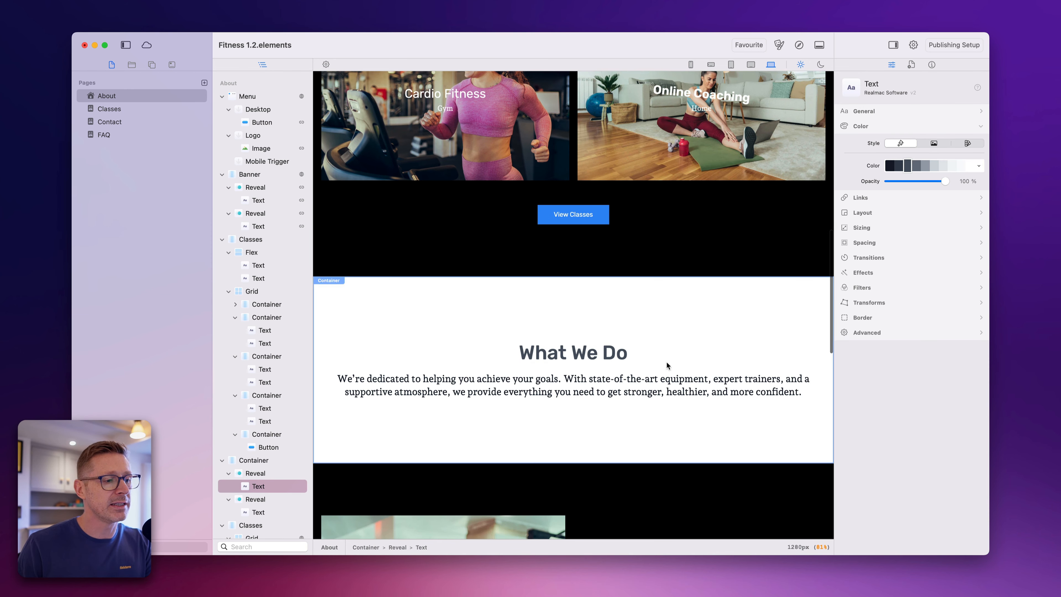
{"action": "left_click", "coordinate": [573, 392]}
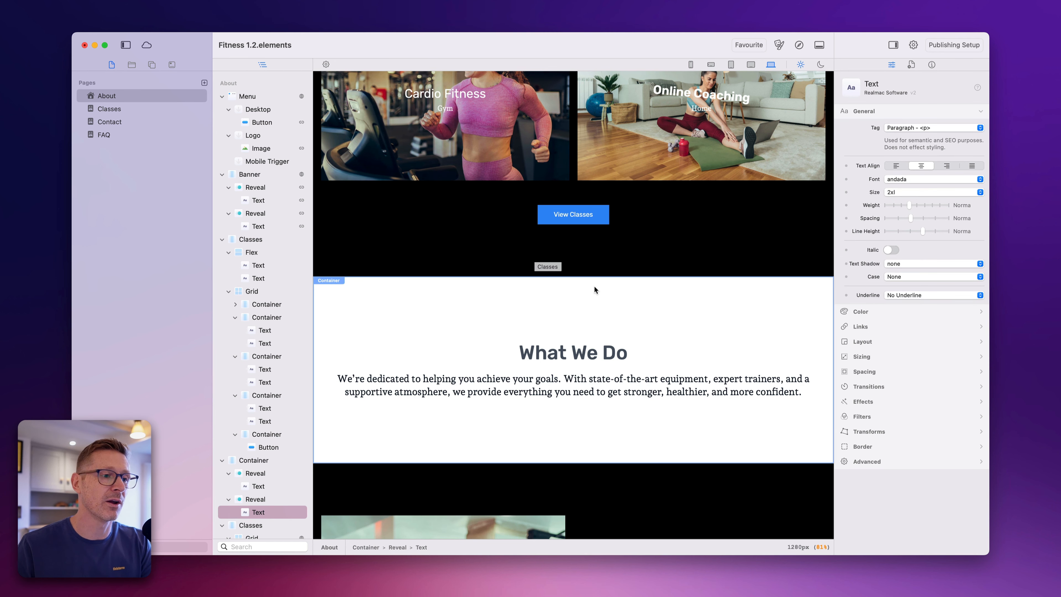
{"action": "left_click", "coordinate": [594, 358]}
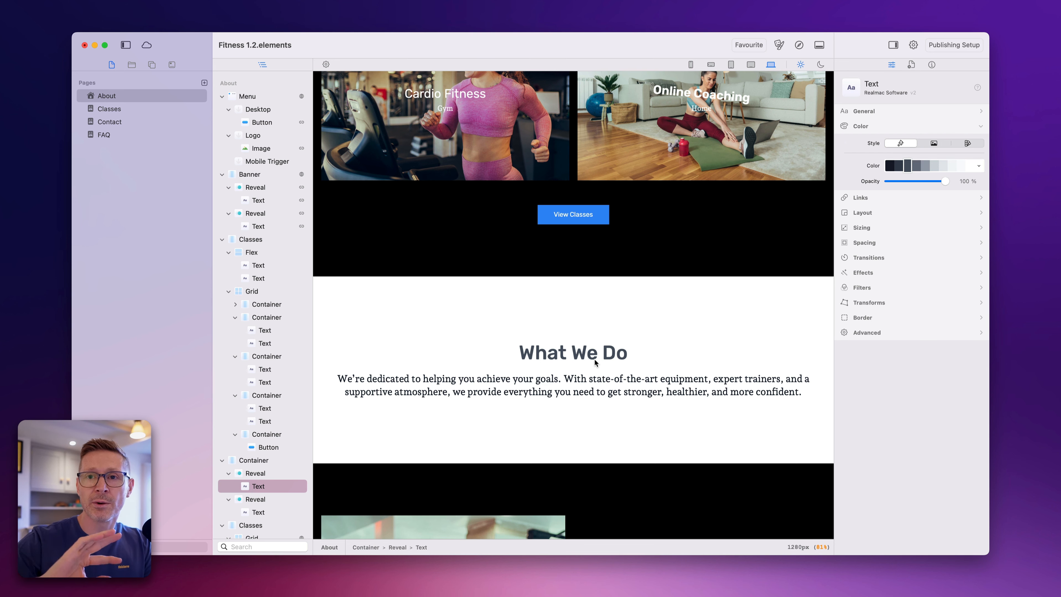
- Turn on Show Titles, Show Selection and Show Outlines in the editor options
{"action": "left_click", "coordinate": [327, 64]}
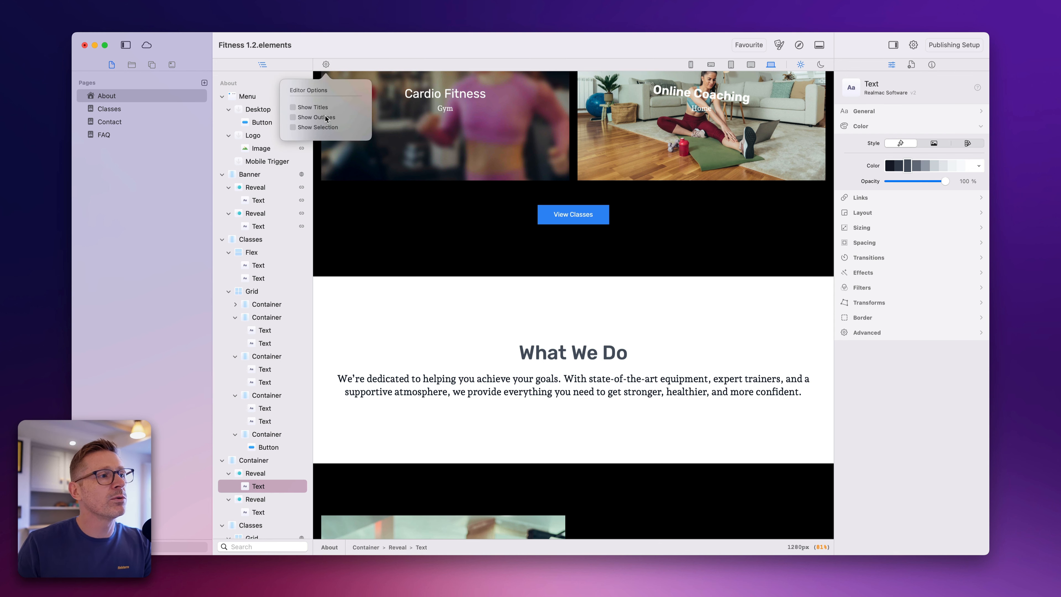
{"action": "left_click", "coordinate": [317, 127]}
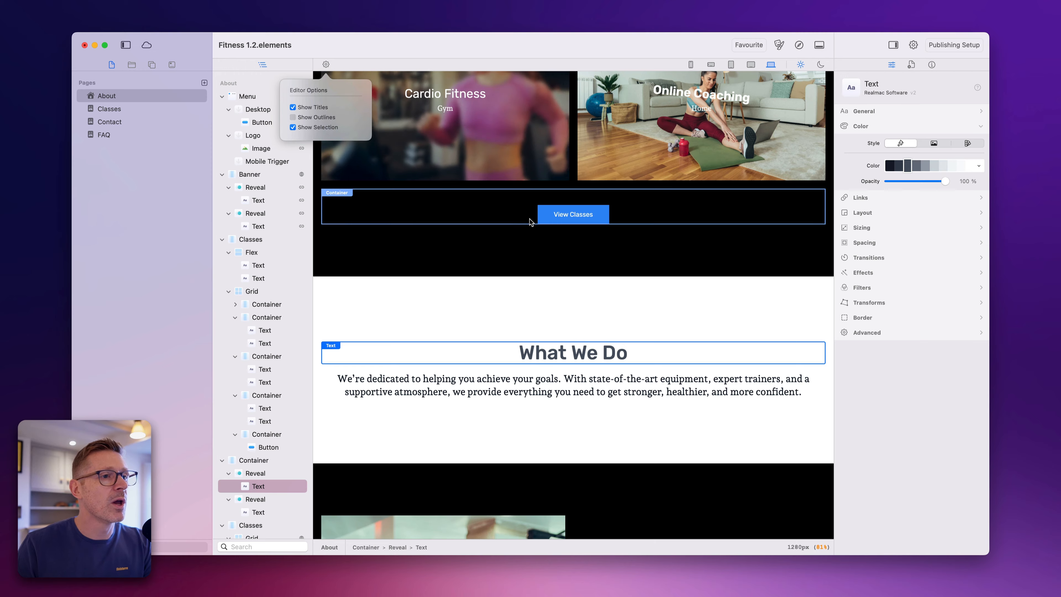
{"action": "scroll", "coordinate": [530, 221], "scroll_direction": "up", "scroll_amount": 5}
{"action": "left_click", "coordinate": [324, 120]}
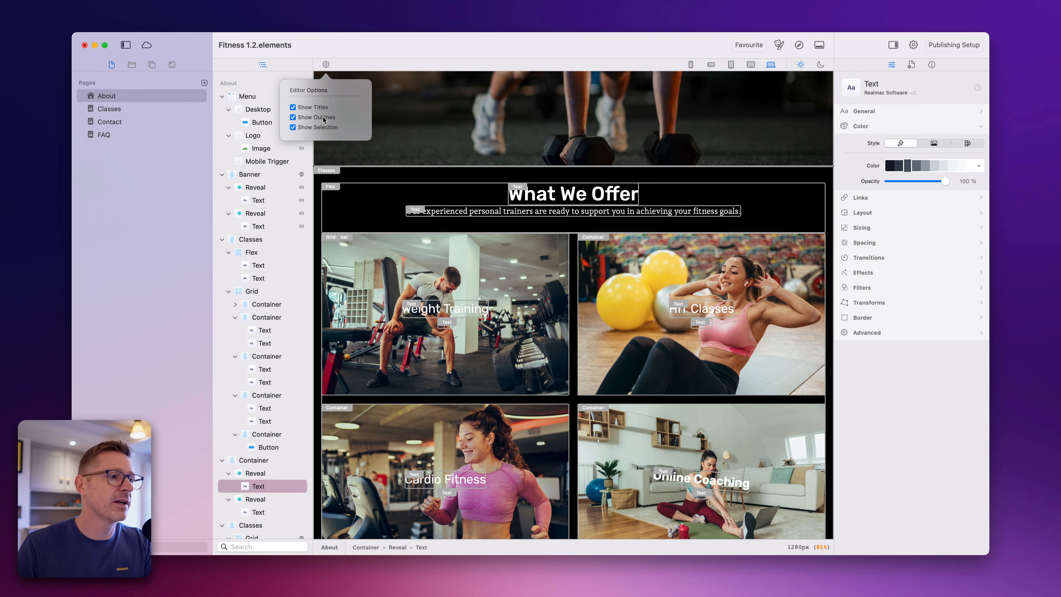
- Turn off Show Titles in the editor options and select the What We Do container
{"action": "scroll", "coordinate": [713, 353], "scroll_direction": "down", "scroll_amount": 4}
{"action": "scroll", "coordinate": [725, 346], "scroll_direction": "down", "scroll_amount": 3}
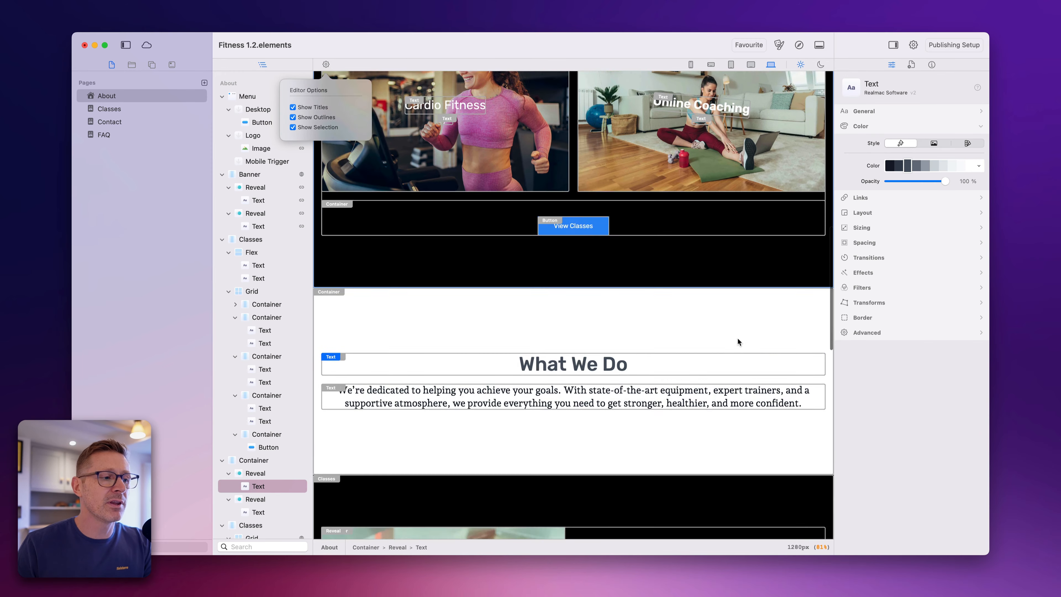
{"action": "scroll", "coordinate": [564, 416], "scroll_direction": "down", "scroll_amount": 8}
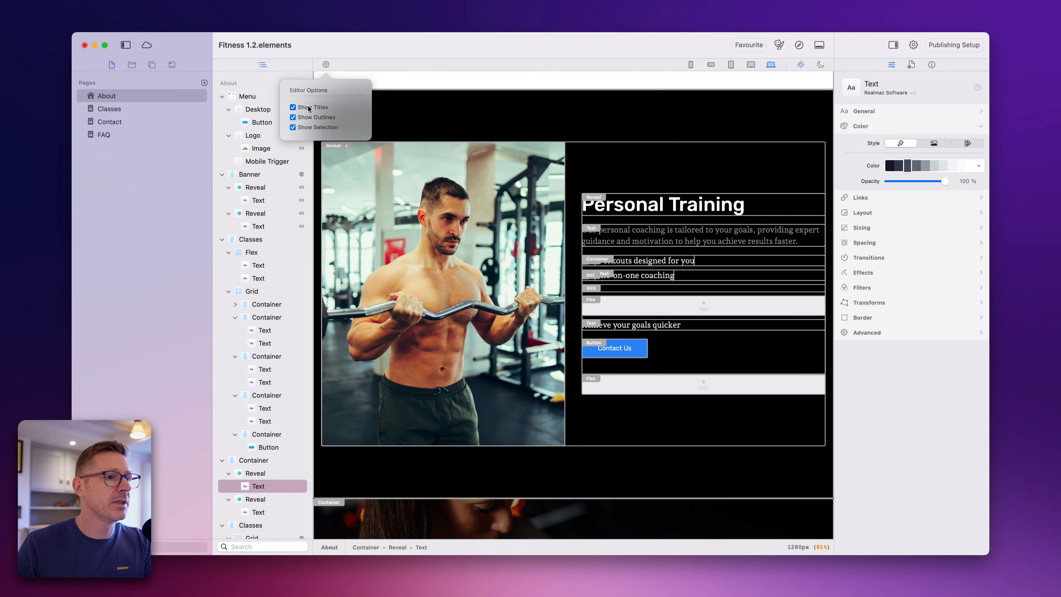
{"action": "left_click", "coordinate": [309, 108]}
{"action": "left_click", "coordinate": [560, 78]}
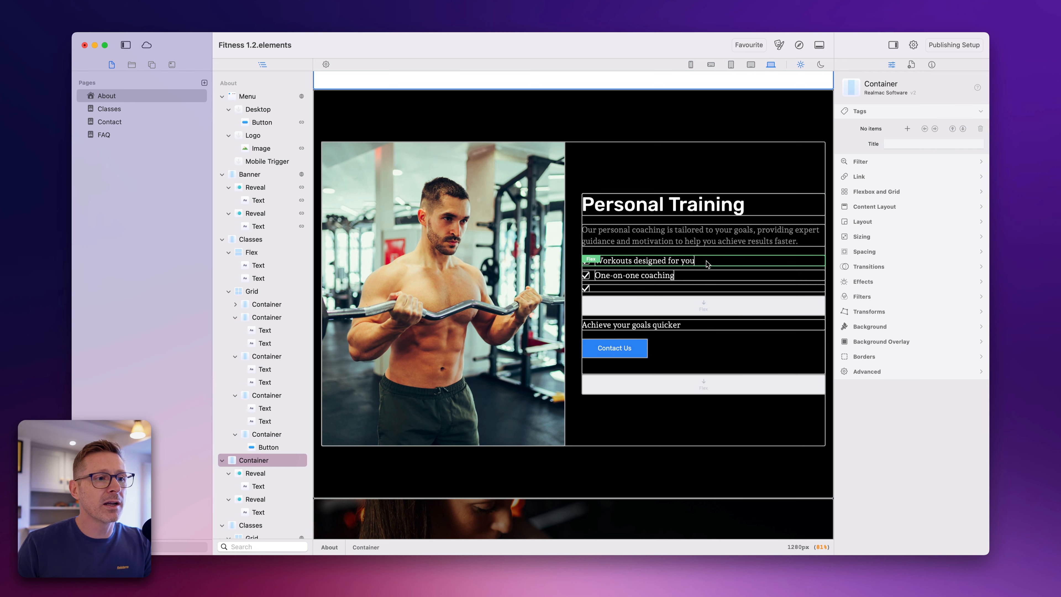
- Examine the element outlines without titles across the About page, from the footer up to the banner
{"action": "scroll", "coordinate": [587, 264], "scroll_direction": "down", "scroll_amount": 10}
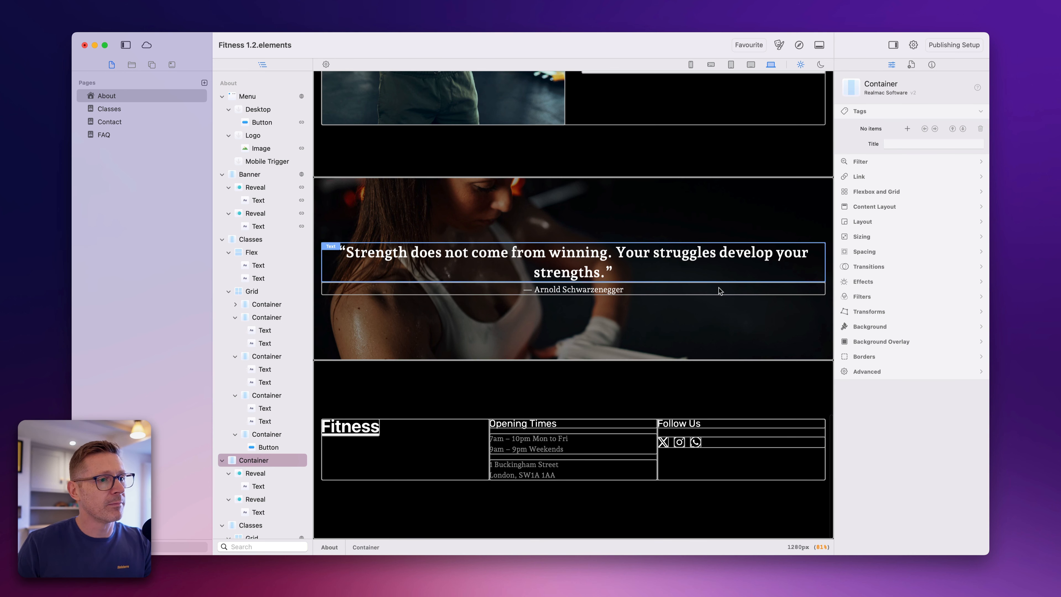
{"action": "scroll", "coordinate": [705, 244], "scroll_direction": "up", "scroll_amount": 5}
{"action": "scroll", "coordinate": [686, 138], "scroll_direction": "up", "scroll_amount": 8}
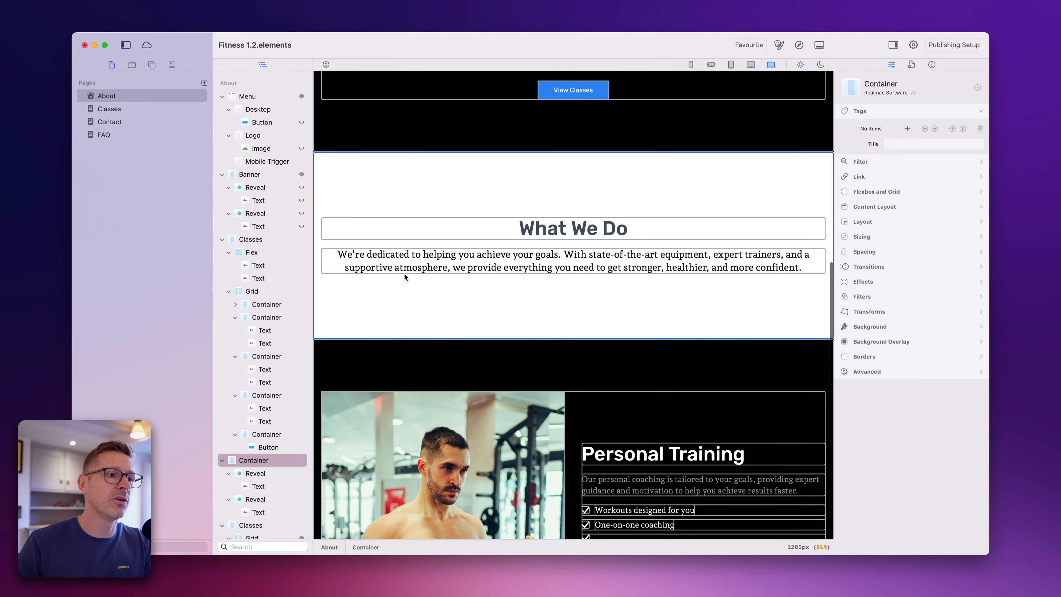
{"action": "scroll", "coordinate": [405, 274], "scroll_direction": "up", "scroll_amount": 5}
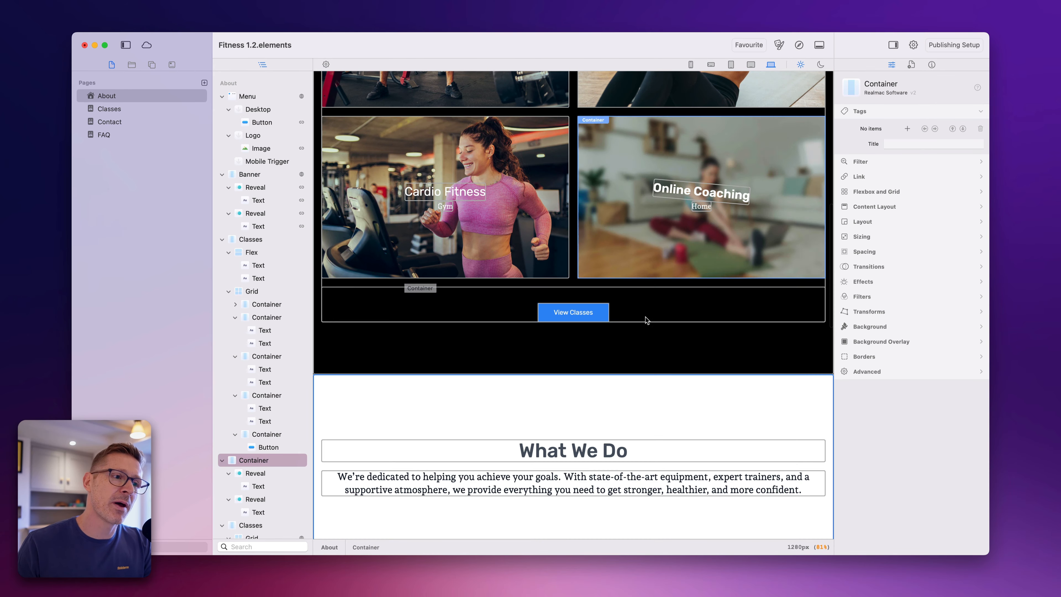
{"action": "scroll", "coordinate": [710, 272], "scroll_direction": "up", "scroll_amount": 1}
{"action": "scroll", "coordinate": [719, 234], "scroll_direction": "up", "scroll_amount": 4}
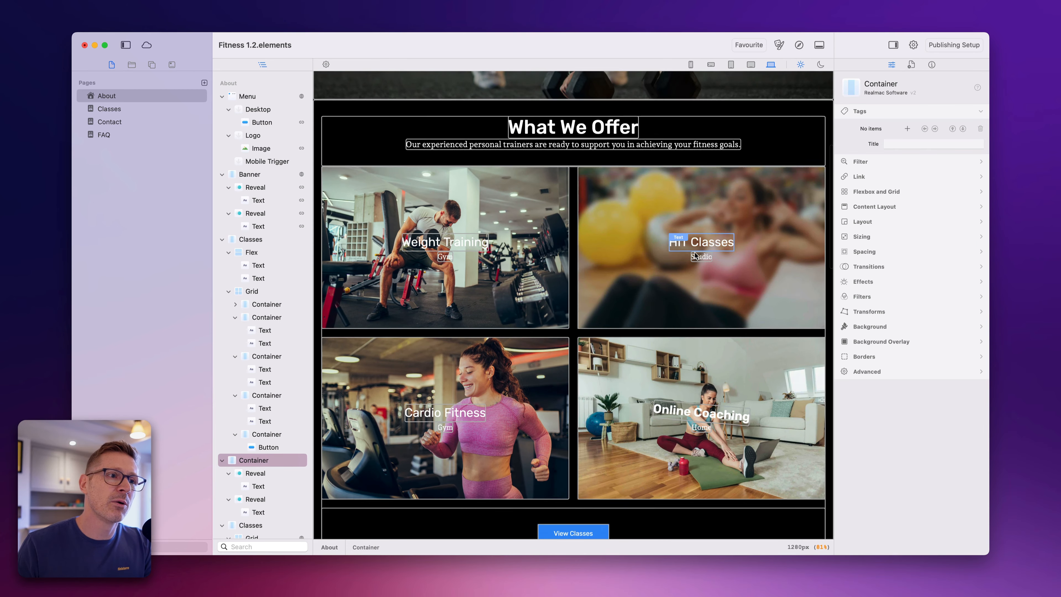
{"action": "scroll", "coordinate": [696, 255], "scroll_direction": "up", "scroll_amount": 6}
- Open the Classes page and examine the outlines of its timetable, Join Today and fitness journey sections
{"action": "left_click", "coordinate": [138, 108]}
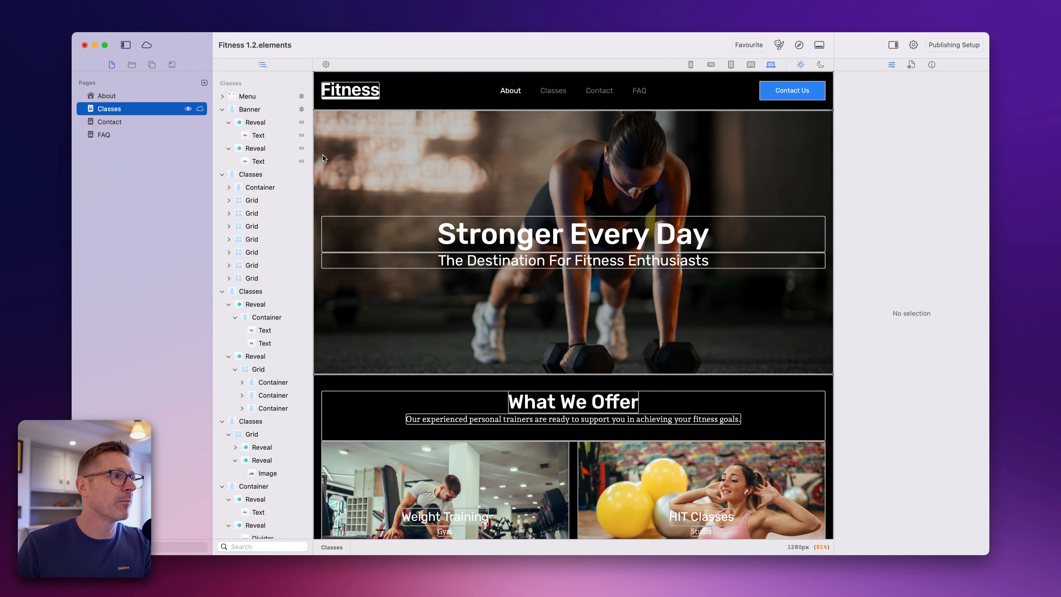
{"action": "scroll", "coordinate": [697, 297], "scroll_direction": "down", "scroll_amount": 3}
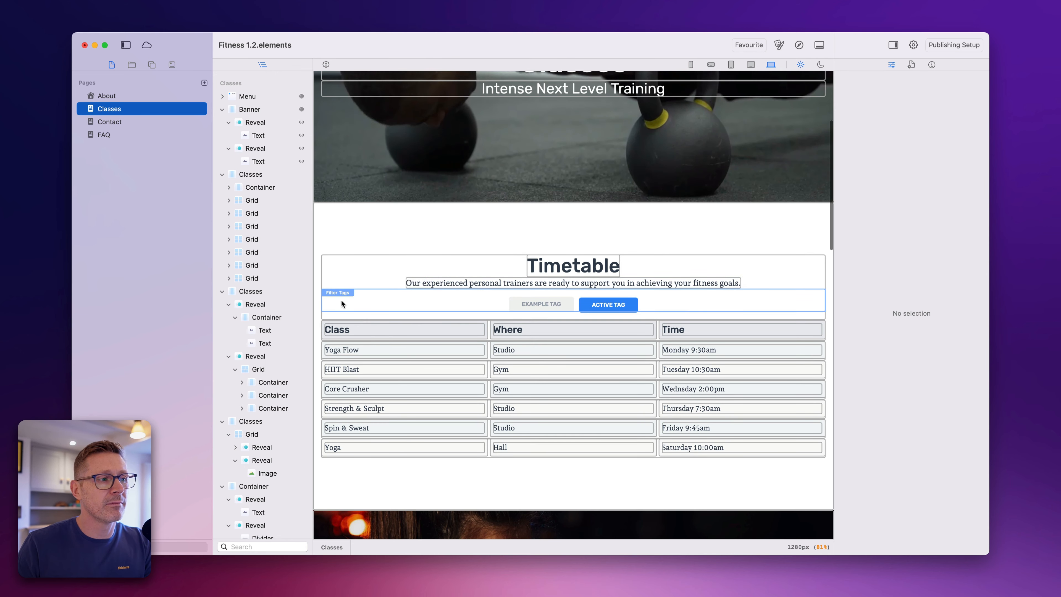
{"action": "scroll", "coordinate": [488, 308], "scroll_direction": "down", "scroll_amount": 5}
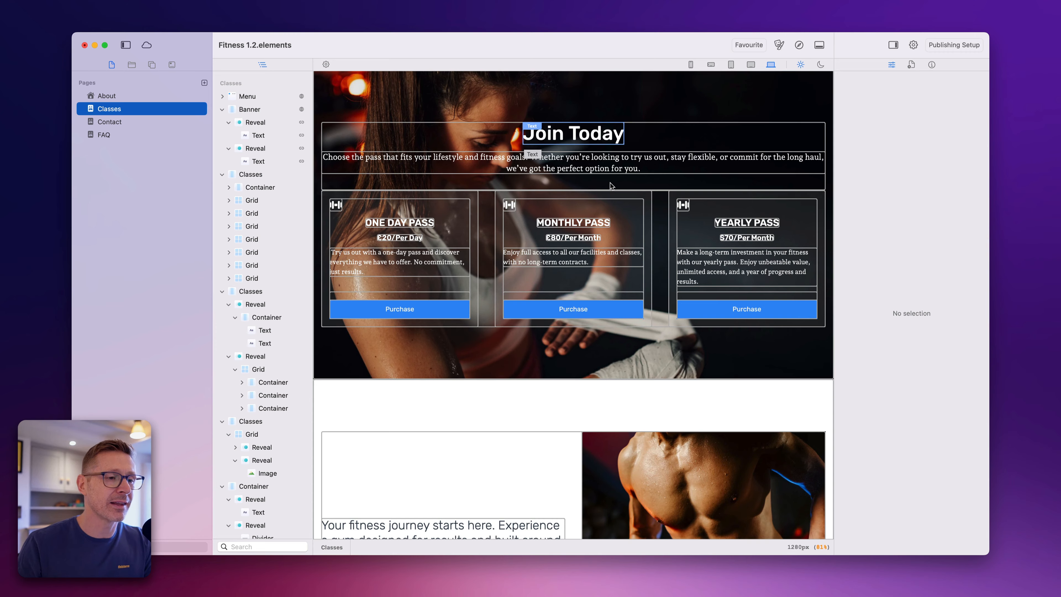
{"action": "scroll", "coordinate": [501, 371], "scroll_direction": "down", "scroll_amount": 3}
{"action": "scroll", "coordinate": [501, 370], "scroll_direction": "down", "scroll_amount": 4}
{"action": "scroll", "coordinate": [543, 388], "scroll_direction": "down", "scroll_amount": 1}
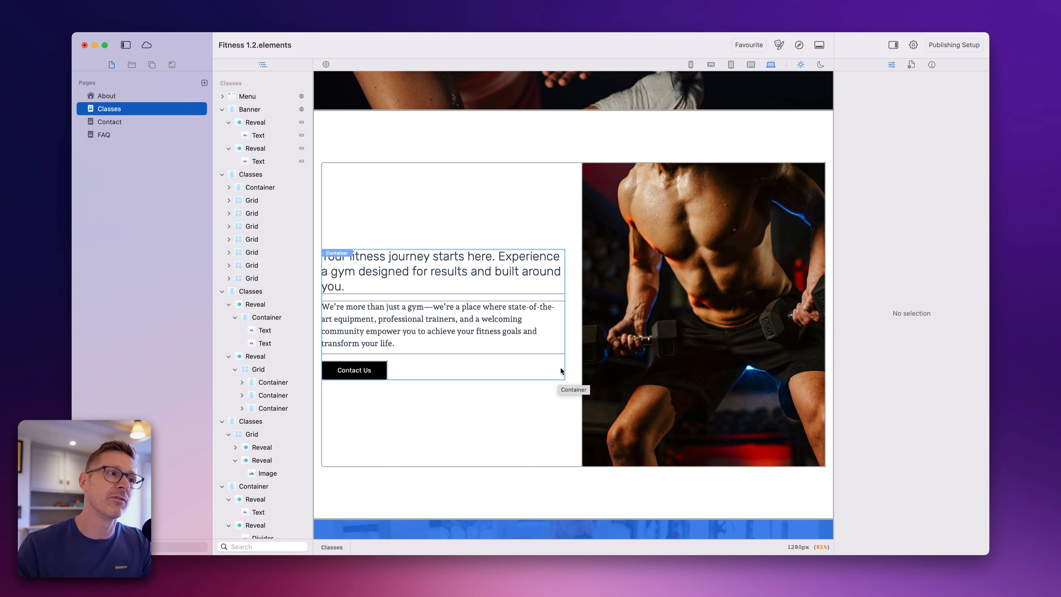
- Turn on Show Titles in the editor options and toggle Show Outlines repeatedly, leaving it off
{"action": "left_click", "coordinate": [326, 62]}
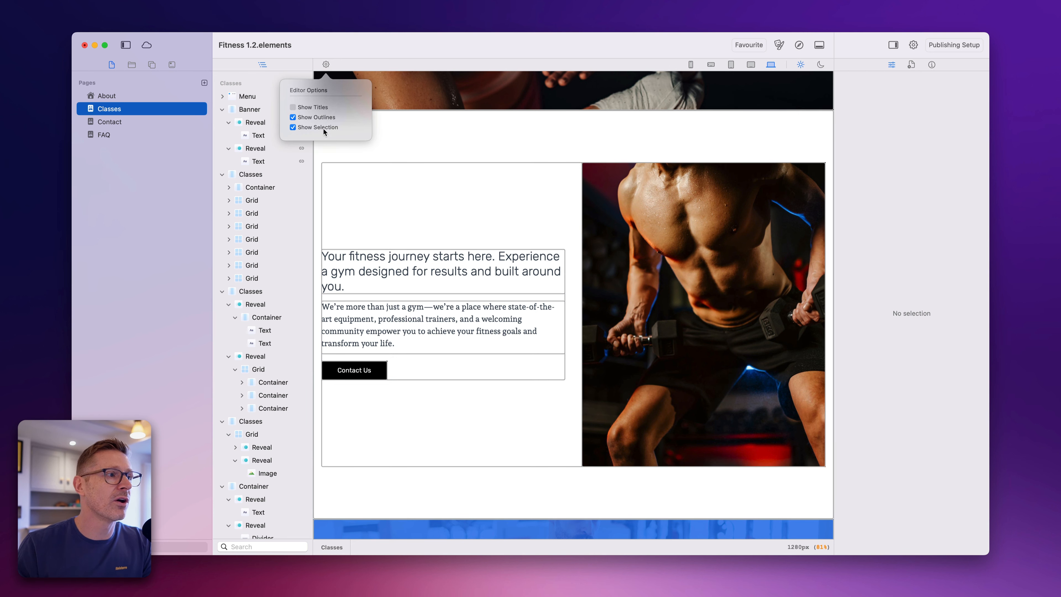
{"action": "left_click", "coordinate": [309, 107]}
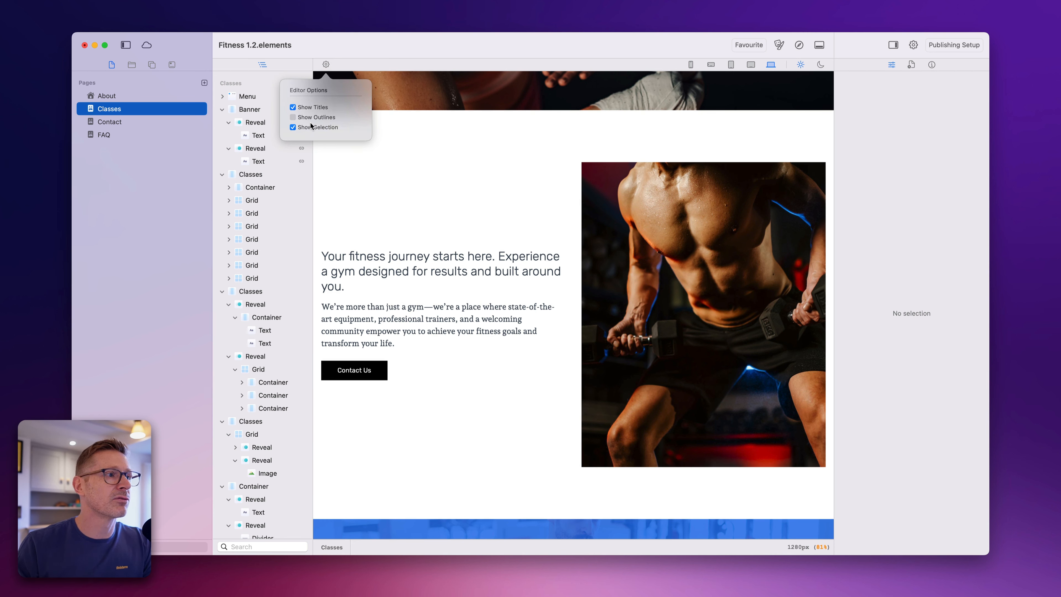
{"action": "left_click", "coordinate": [312, 122]}
{"action": "left_click", "coordinate": [312, 121]}
{"action": "left_click", "coordinate": [312, 121]}
{"action": "left_click", "coordinate": [312, 121]}
{"action": "left_click", "coordinate": [313, 121]}
{"action": "left_click", "coordinate": [312, 120]}
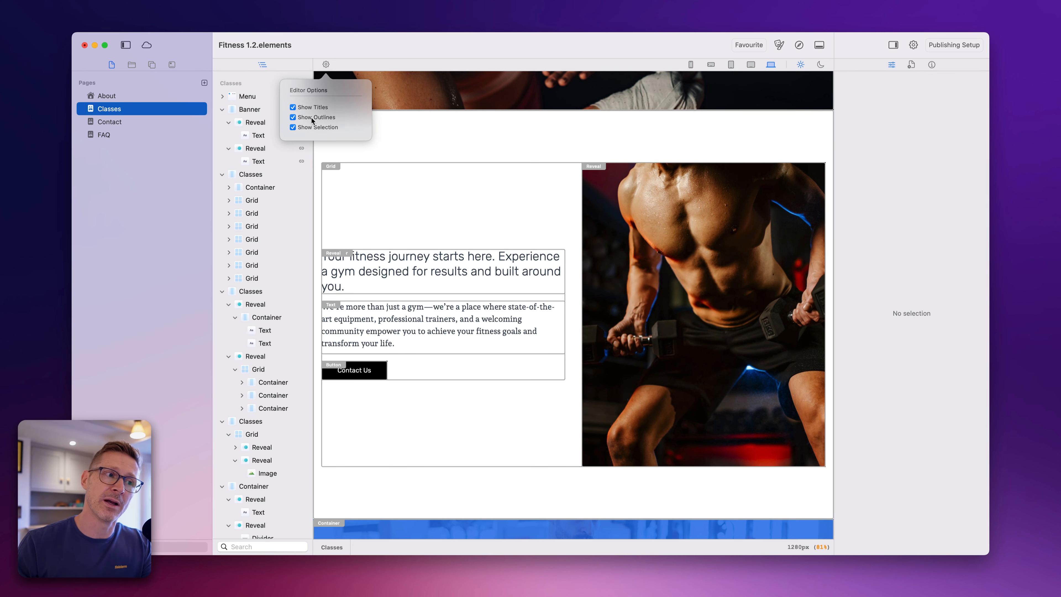
{"action": "left_click", "coordinate": [312, 121]}
{"action": "left_click", "coordinate": [313, 120]}
{"action": "left_click", "coordinate": [313, 121]}
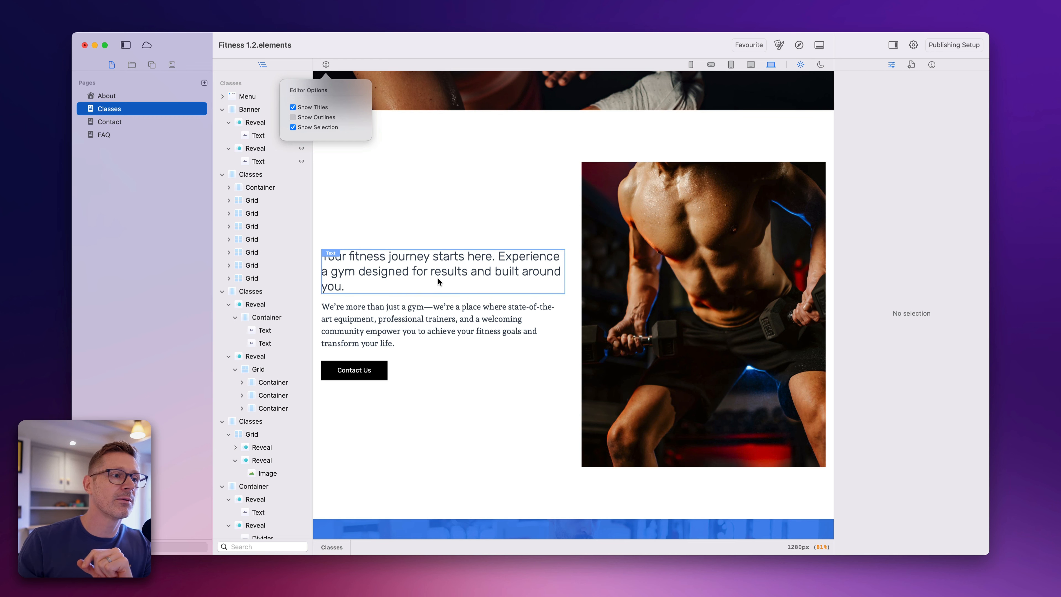
{"action": "left_click", "coordinate": [430, 289]}
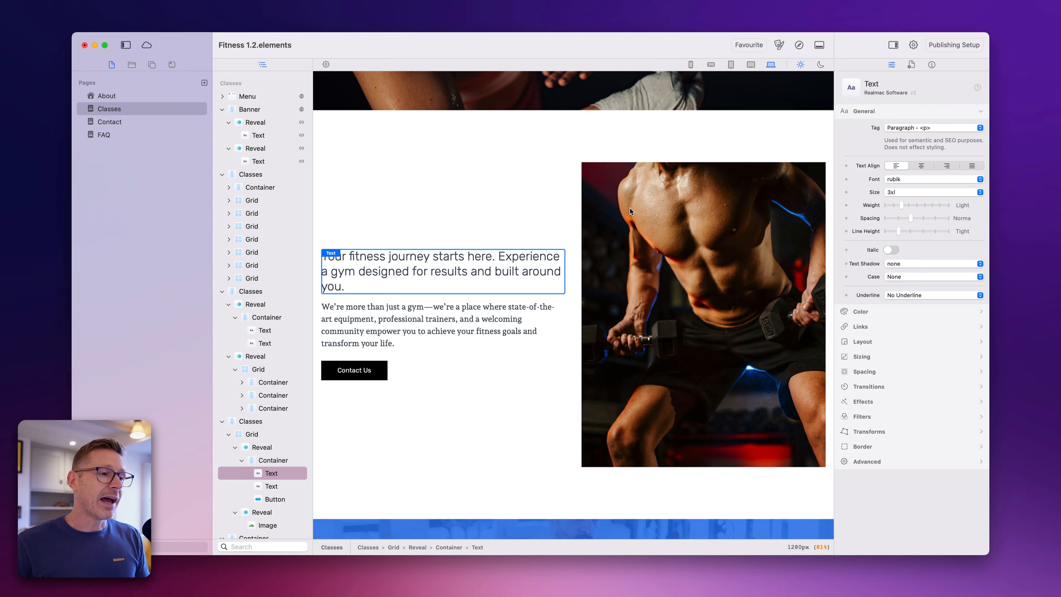
- Return to the About page and select the text under What We Offer and the HIT Classes card to check their highlights
{"action": "scroll", "coordinate": [630, 208], "scroll_direction": "up", "scroll_amount": 15}
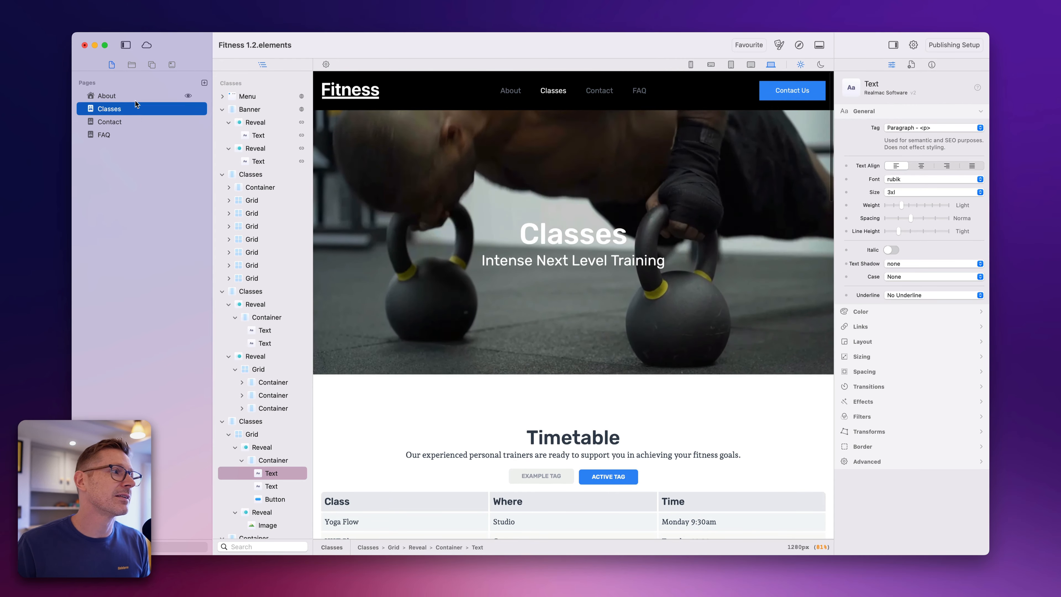
{"action": "left_click", "coordinate": [133, 97]}
{"action": "scroll", "coordinate": [550, 322], "scroll_direction": "down", "scroll_amount": 8}
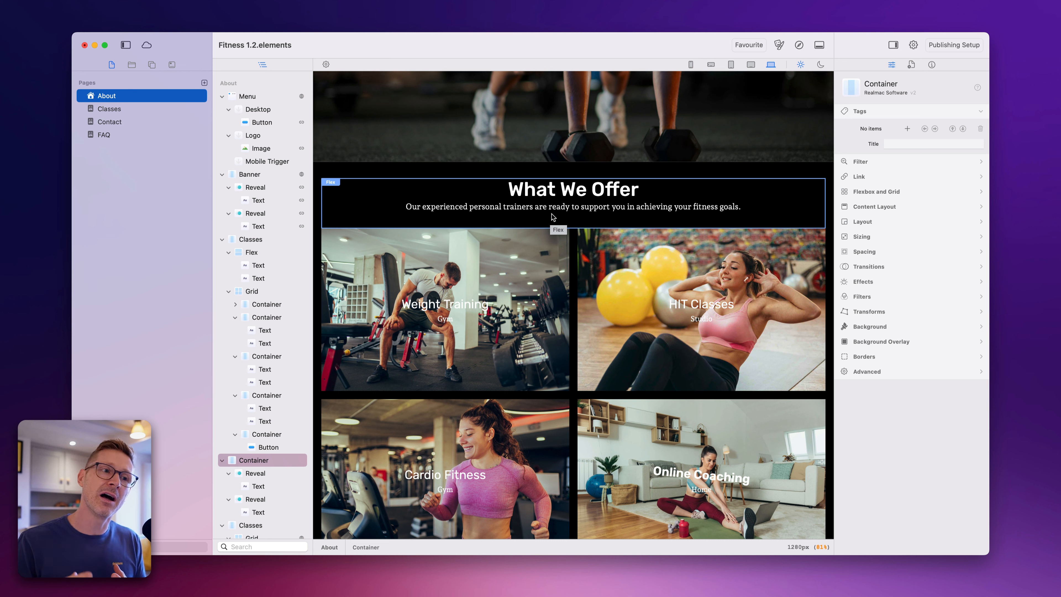
{"action": "left_click", "coordinate": [538, 206]}
{"action": "left_click", "coordinate": [601, 242]}
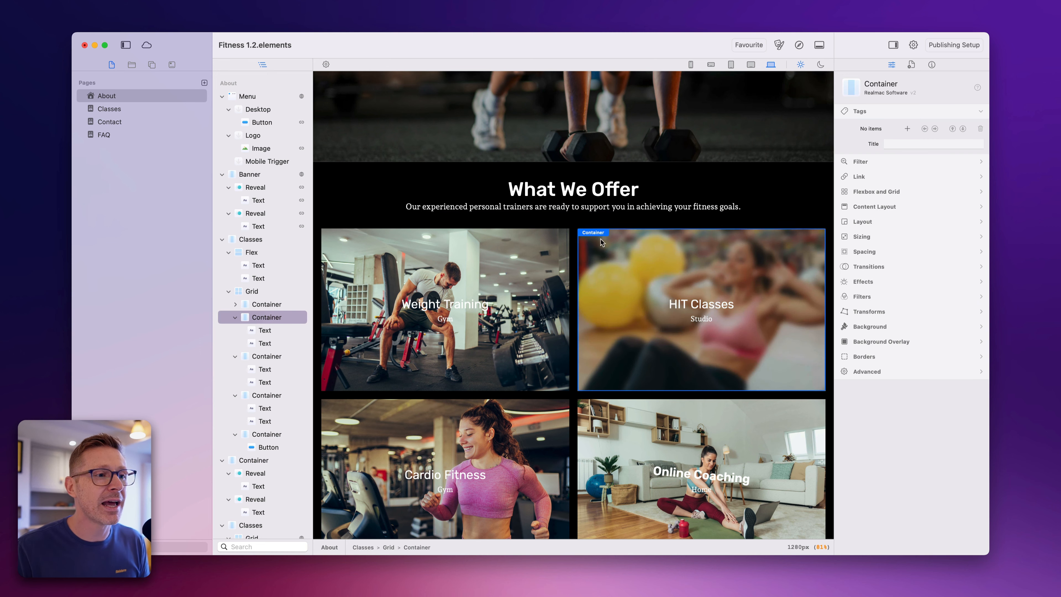
{"action": "left_click", "coordinate": [585, 206]}
- Duplicate the Stronger Every Day heading in the banner three times
{"action": "scroll", "coordinate": [580, 200], "scroll_direction": "up", "scroll_amount": 5}
{"action": "left_click", "coordinate": [580, 195]}
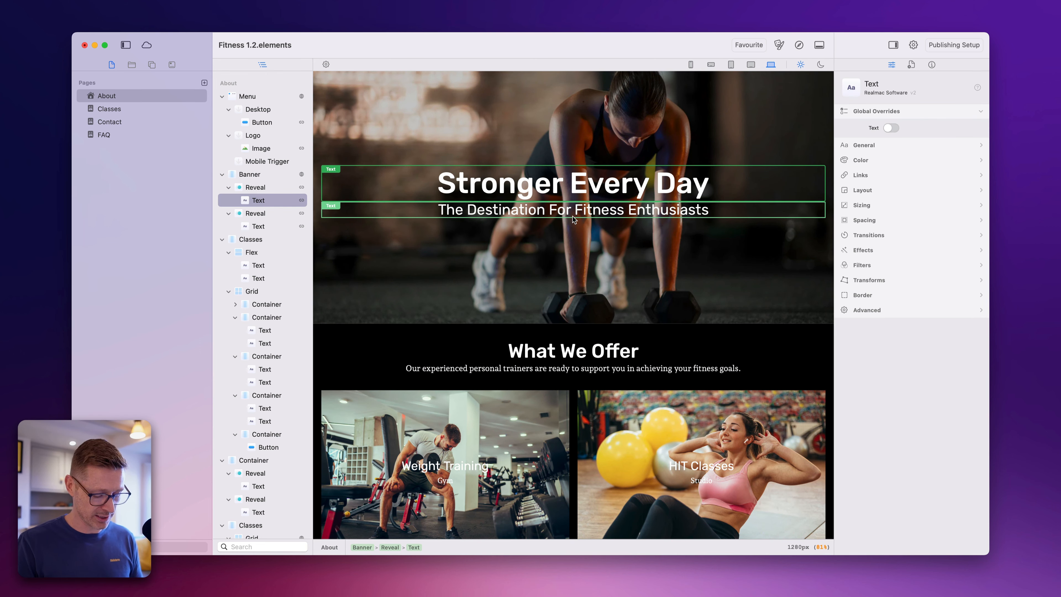
{"action": "key", "text": "super+d"}
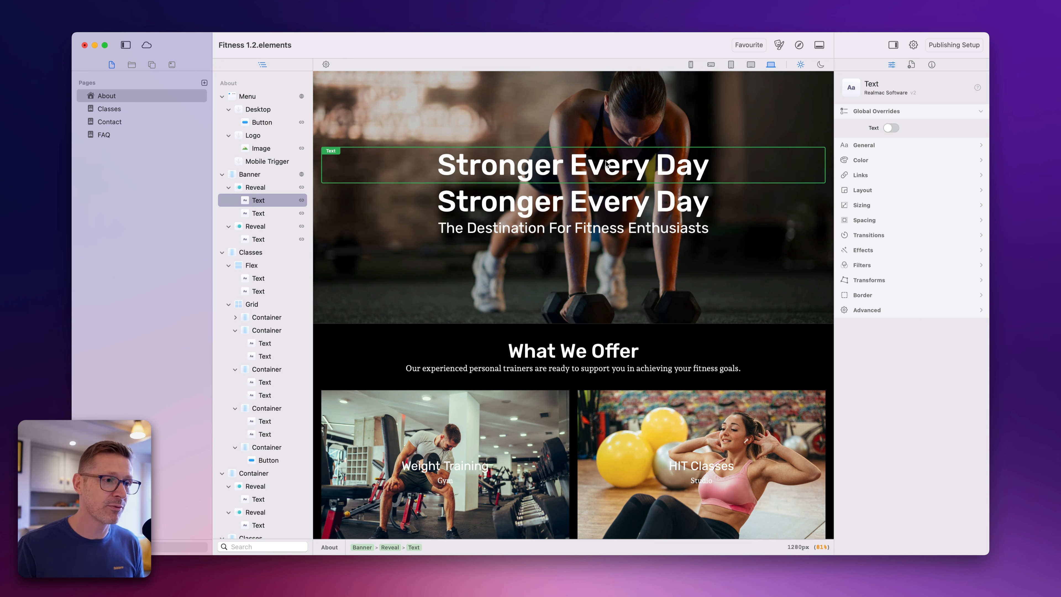
{"action": "key", "text": "super+d"}
{"action": "key", "text": "super+d"}
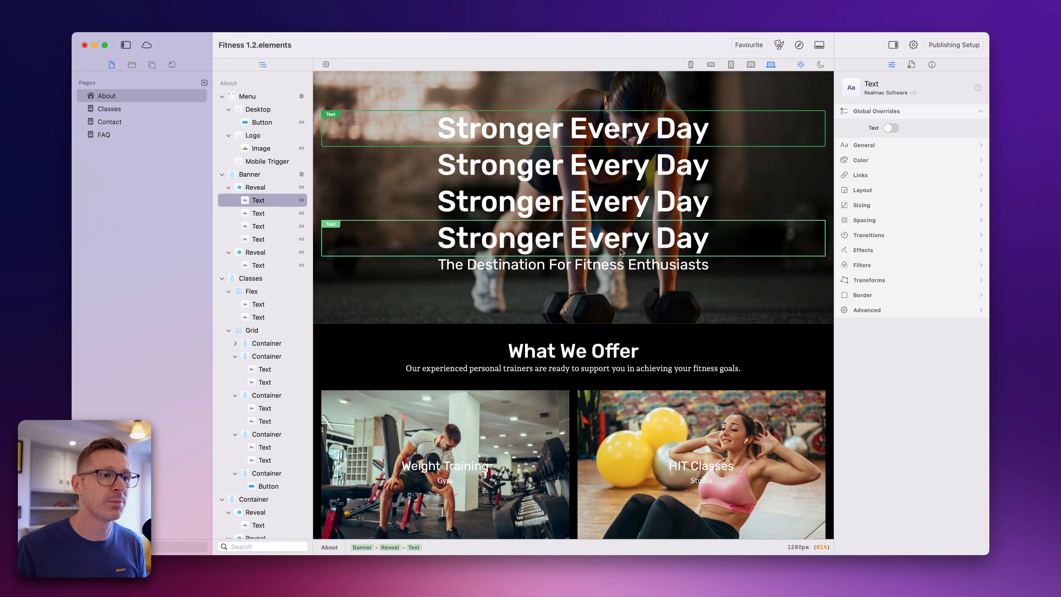
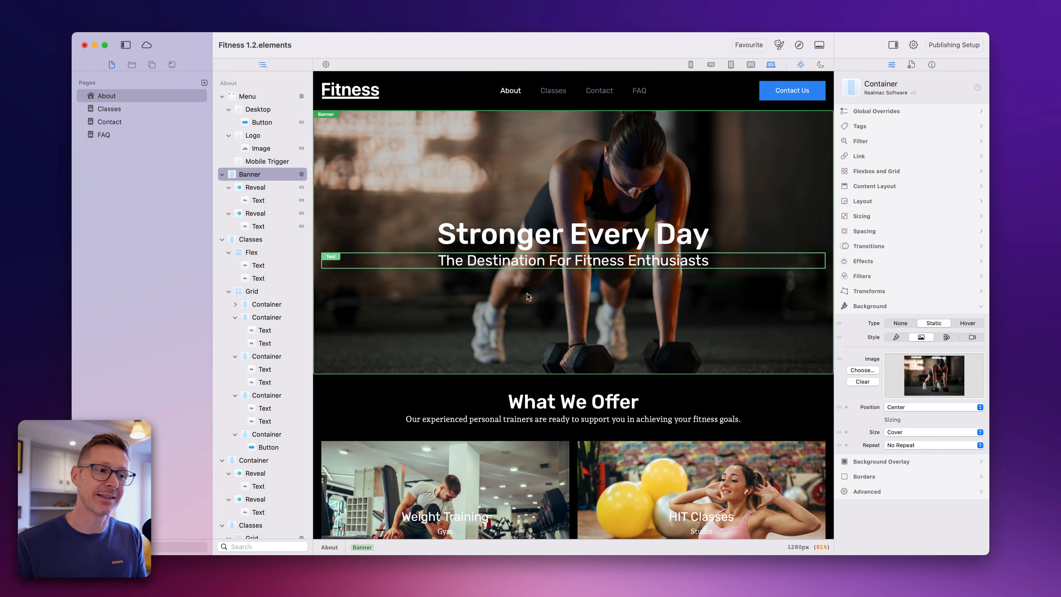
{"action": "left_click", "coordinate": [267, 202]}
{"action": "left_click", "coordinate": [267, 188]}
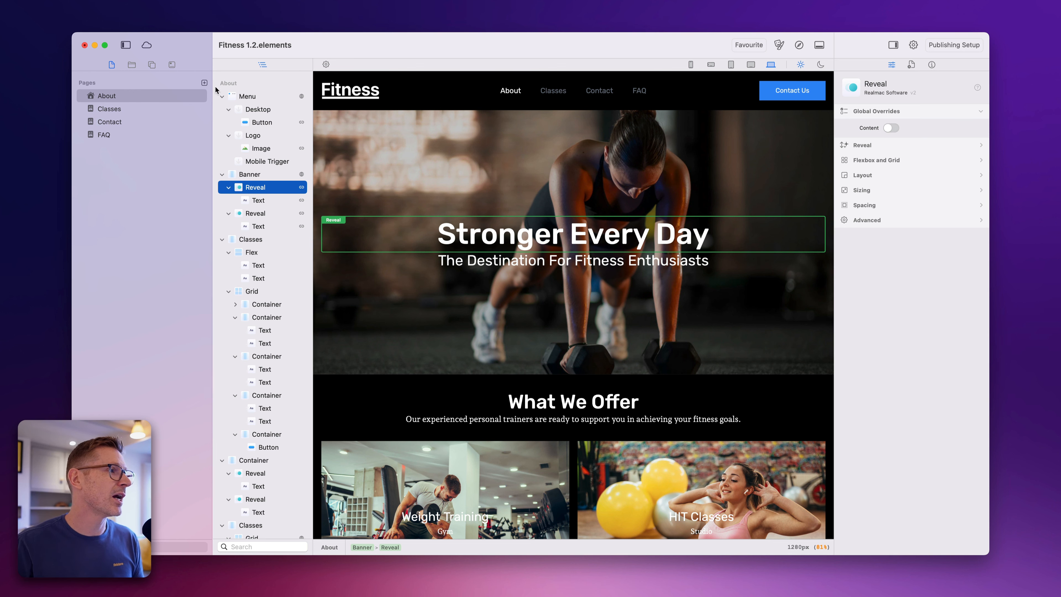
- Add a page after the About page and name it "New Page"
{"action": "left_click", "coordinate": [204, 83]}
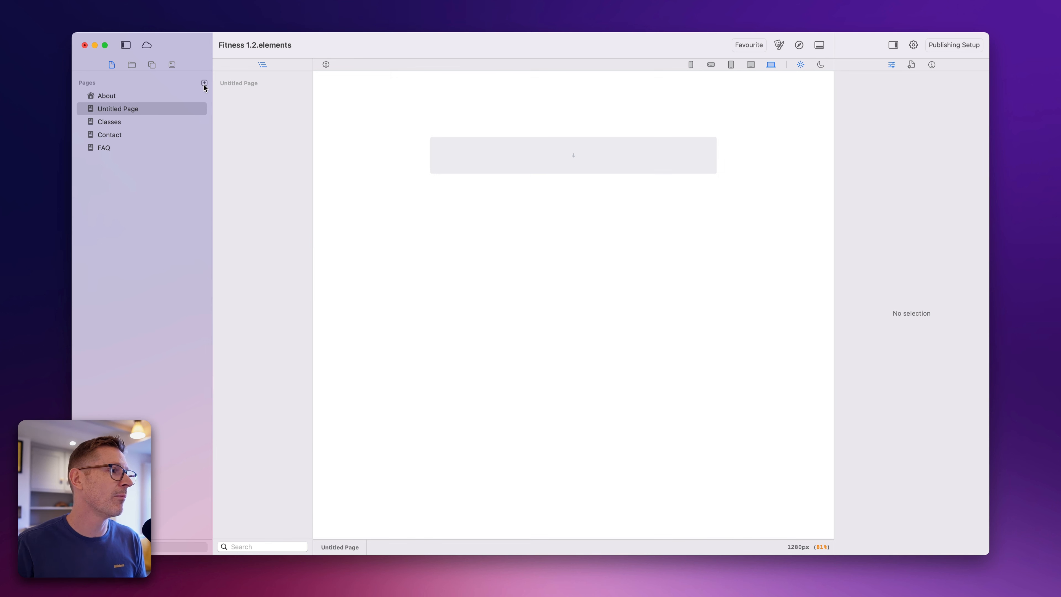
{"action": "left_click", "coordinate": [98, 110]}
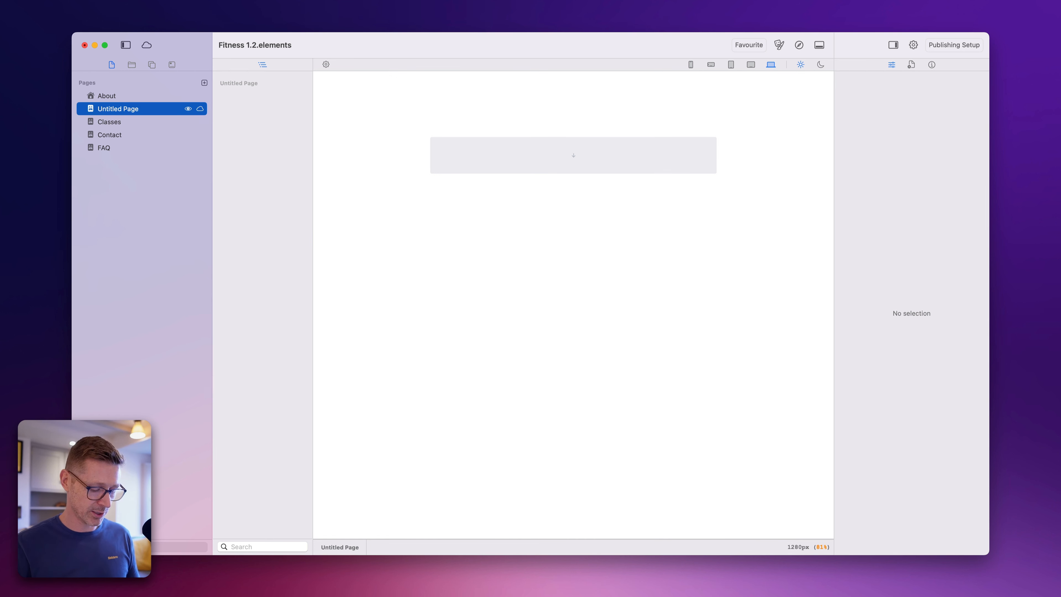
{"action": "key", "text": "Return"}
{"action": "type", "text": "New Page"}
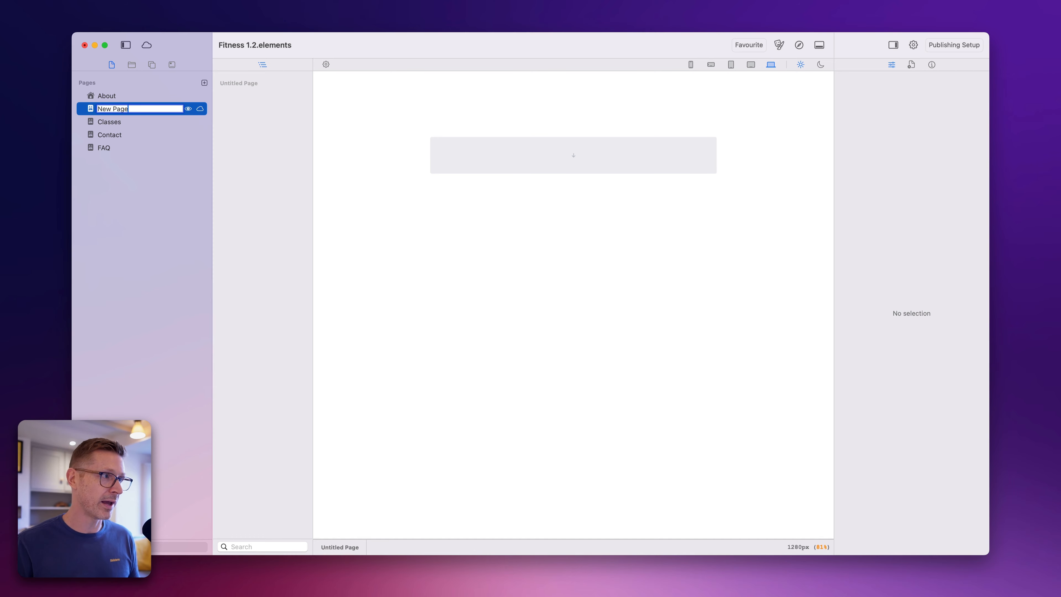
{"action": "left_click", "coordinate": [593, 179]}
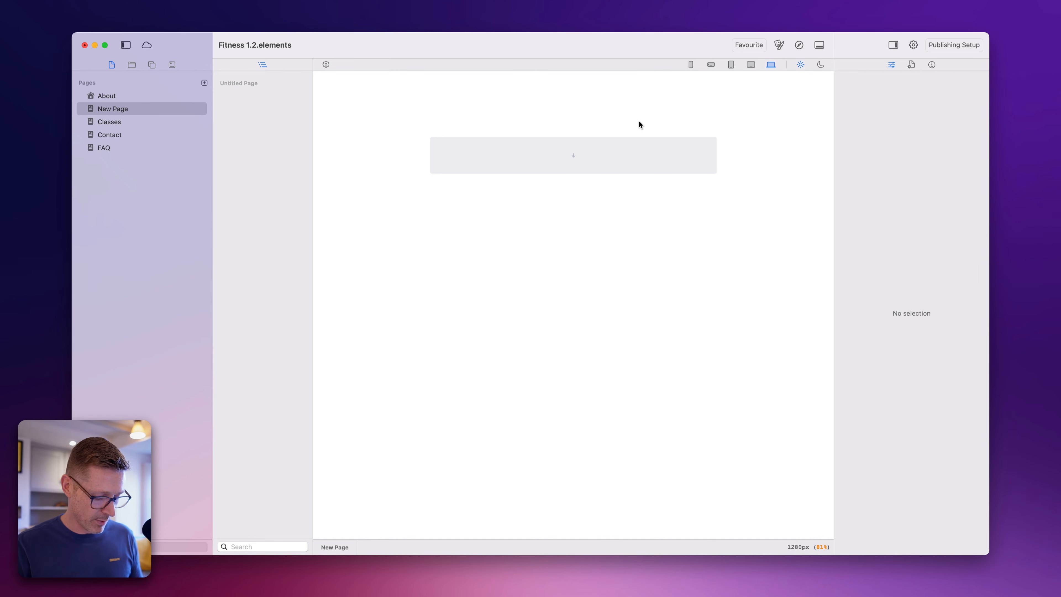
- Find the Menu component in the element picker and place it on the empty New Page
{"action": "key", "text": "super+k"}
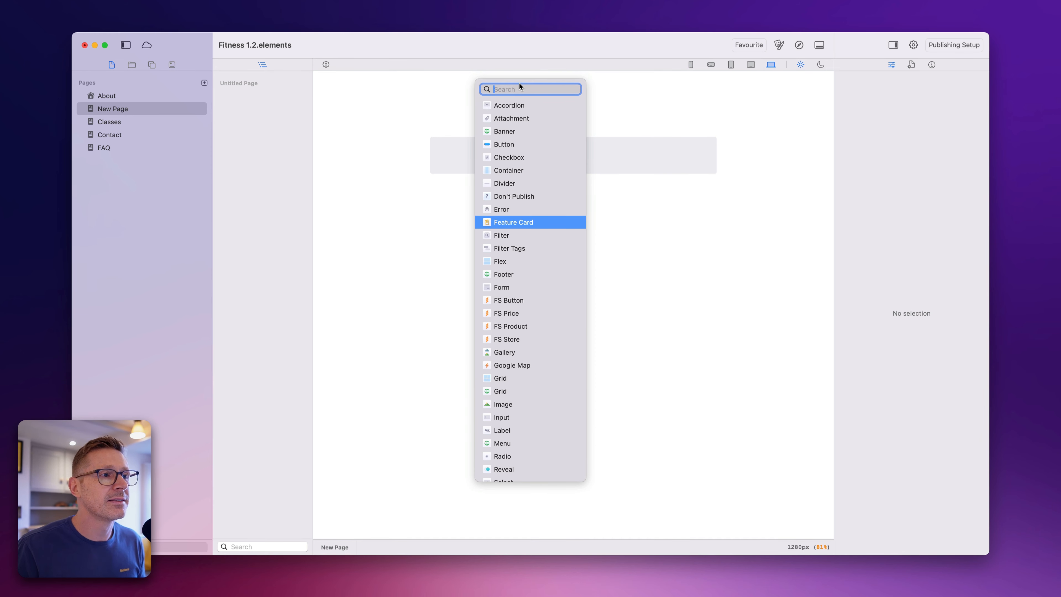
{"action": "type", "text": "menu"}
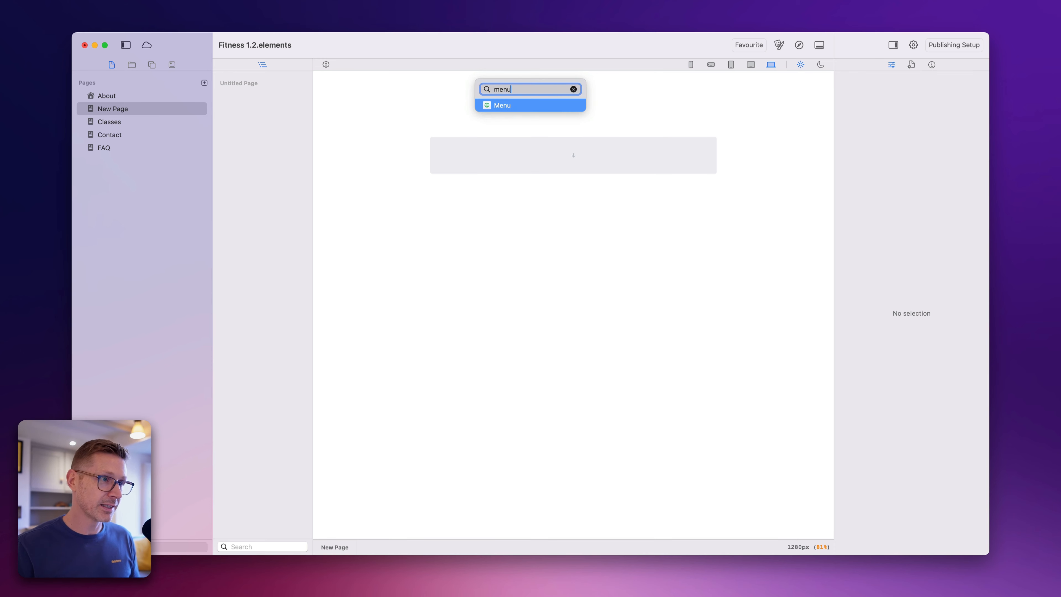
{"action": "left_click_drag", "start_coordinate": [577, 105], "coordinate": [638, 100]}
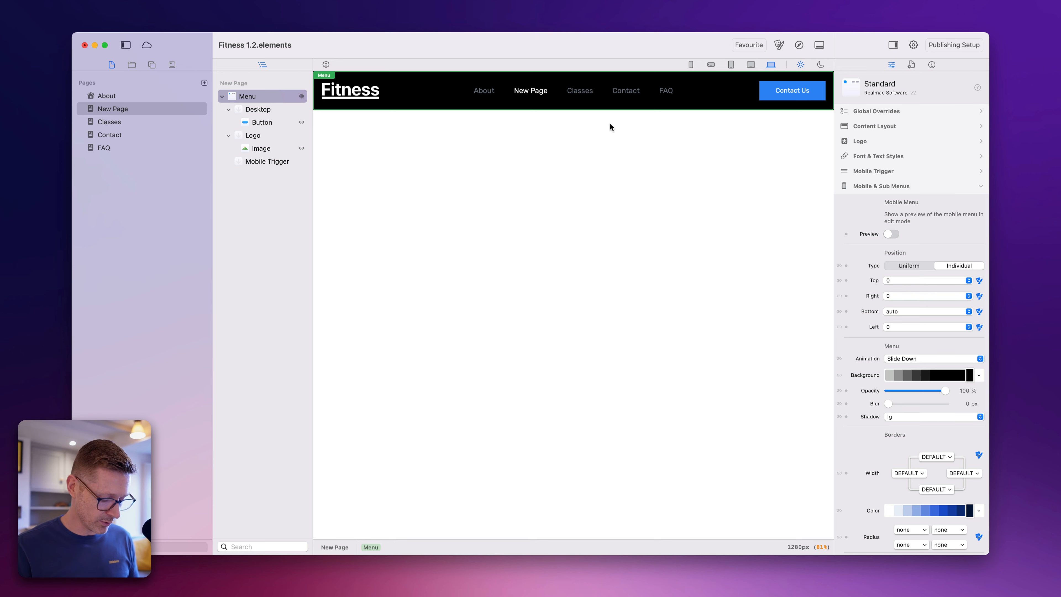
- Search the element picker for "hea" and clear the search
{"action": "key", "text": "super+k"}
{"action": "type", "text": "hea"}
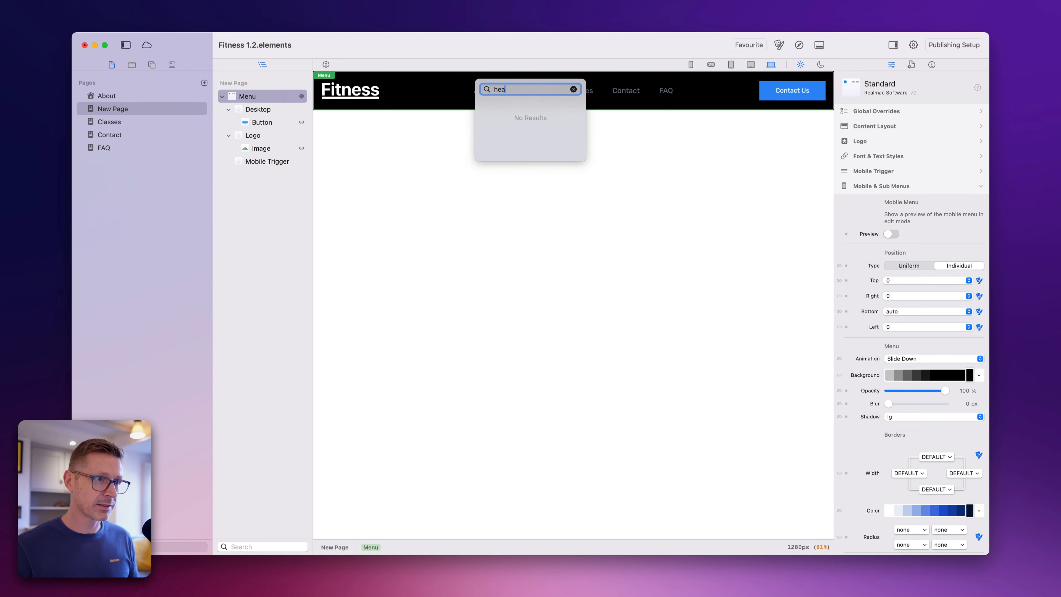
{"action": "key", "text": "BackSpace"}
{"action": "key", "text": "BackSpace"}
{"action": "key", "text": "BackSpace"}
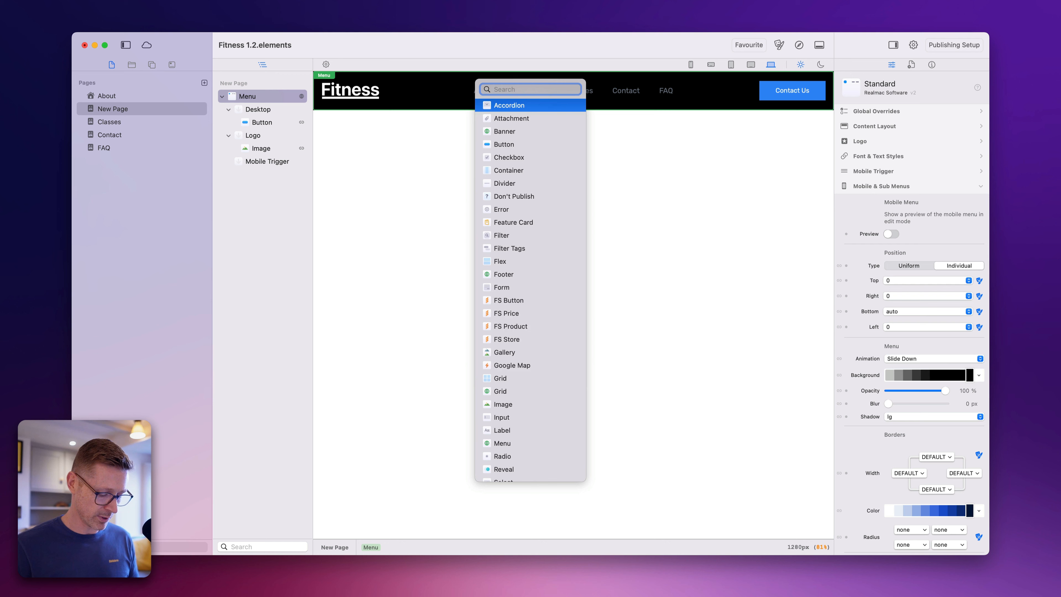
- Find the Banner component in the element picker and place it directly below the menu
{"action": "type", "text": "ban"}
{"action": "key", "text": "BackSpace"}
{"action": "key", "text": "BackSpace"}
{"action": "key", "text": "BackSpace"}
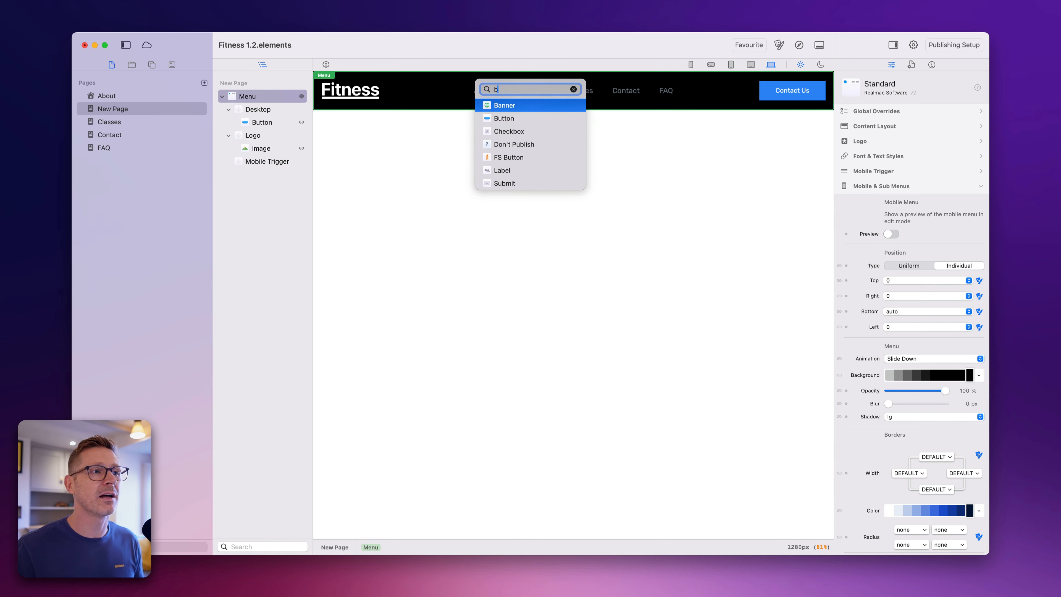
{"action": "type", "text": "ban"}
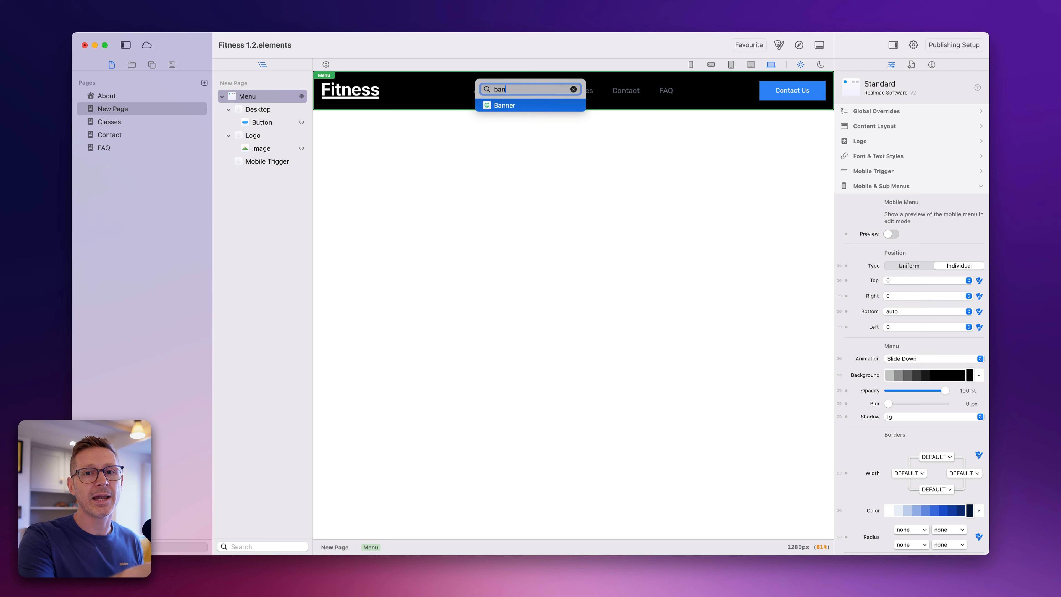
{"action": "key", "text": "BackSpace"}
{"action": "key", "text": "BackSpace"}
{"action": "type", "text": "an"}
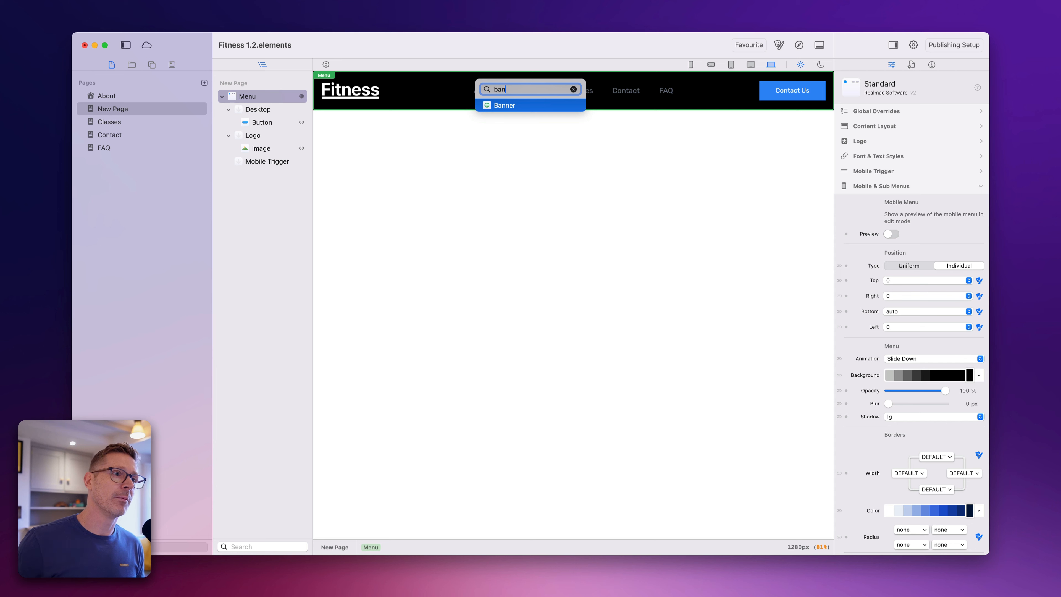
{"action": "key", "text": "BackSpace"}
{"action": "key", "text": "BackSpace"}
{"action": "key", "text": "BackSpace"}
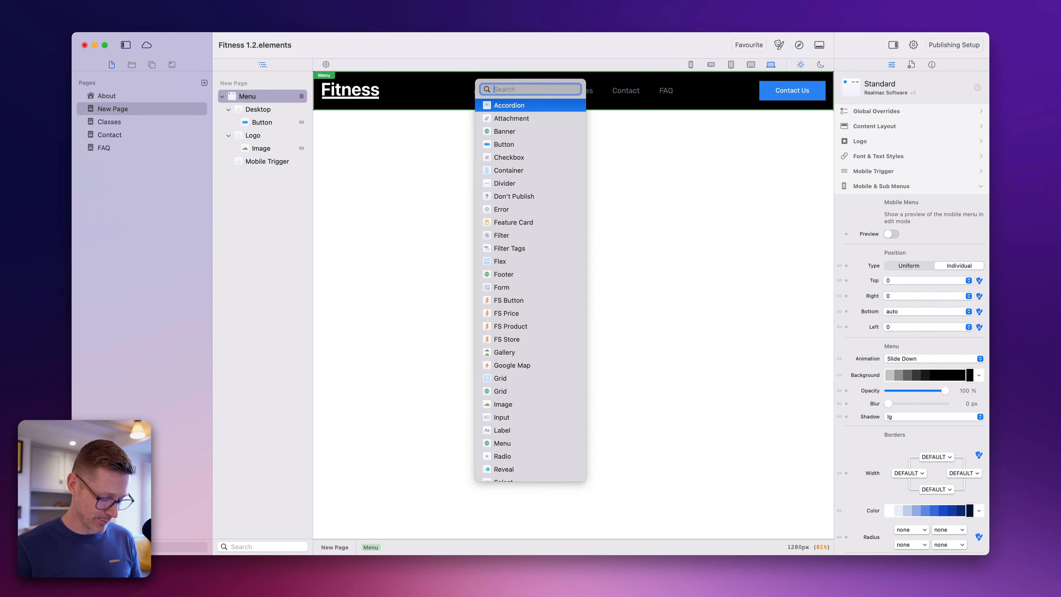
{"action": "type", "text": "Banner"}
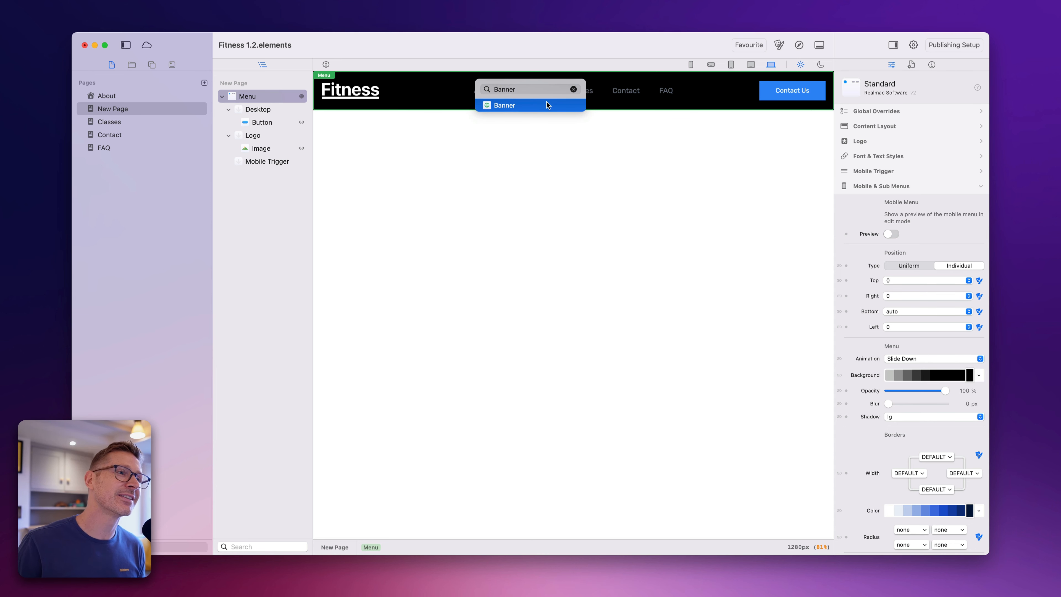
{"action": "left_click", "coordinate": [546, 105]}
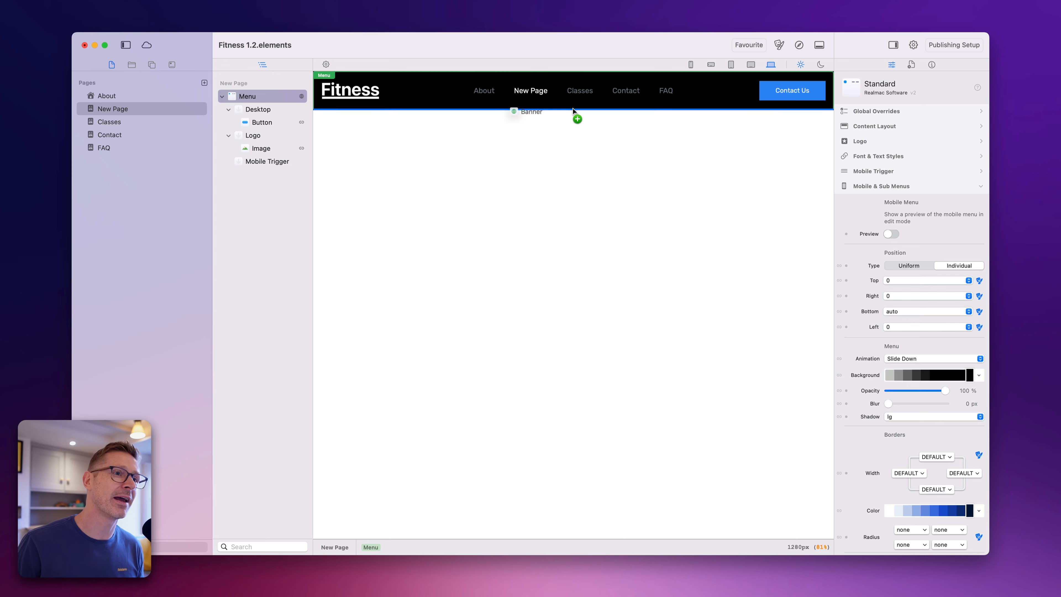
{"action": "key", "text": "super+k"}
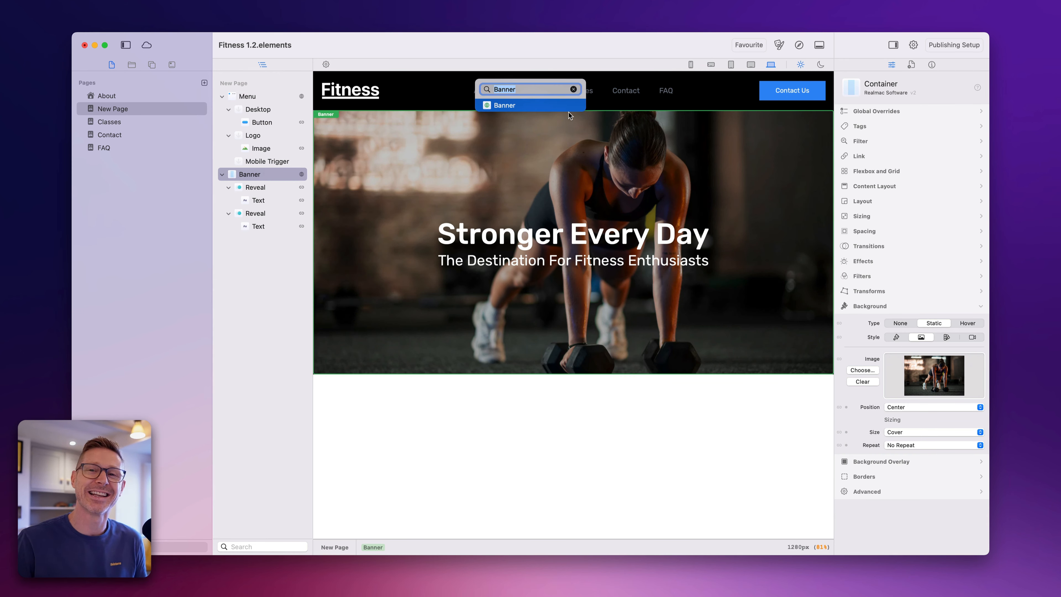
{"action": "key", "text": "BackSpace"}
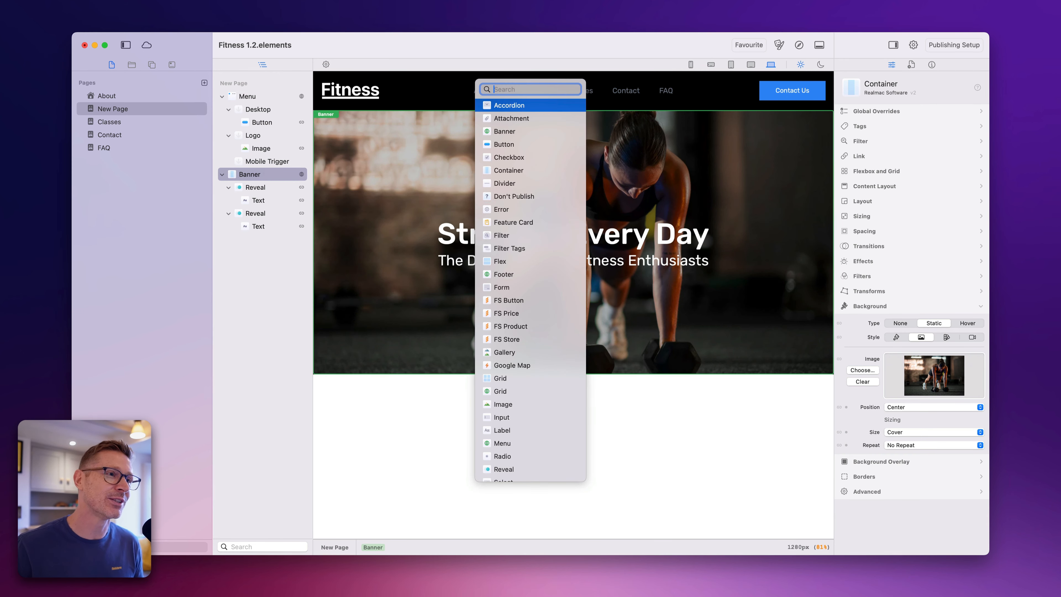
{"action": "key", "text": "Return"}
{"action": "key", "text": "BackSpace"}
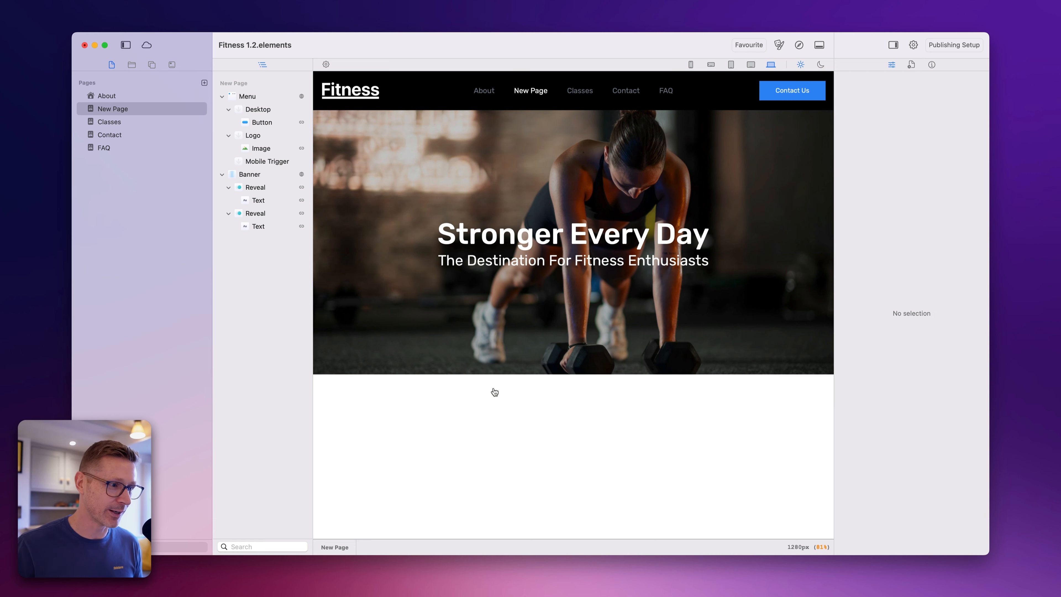
{"action": "key", "text": "shift+super+space"}
{"action": "key", "text": "Escape"}
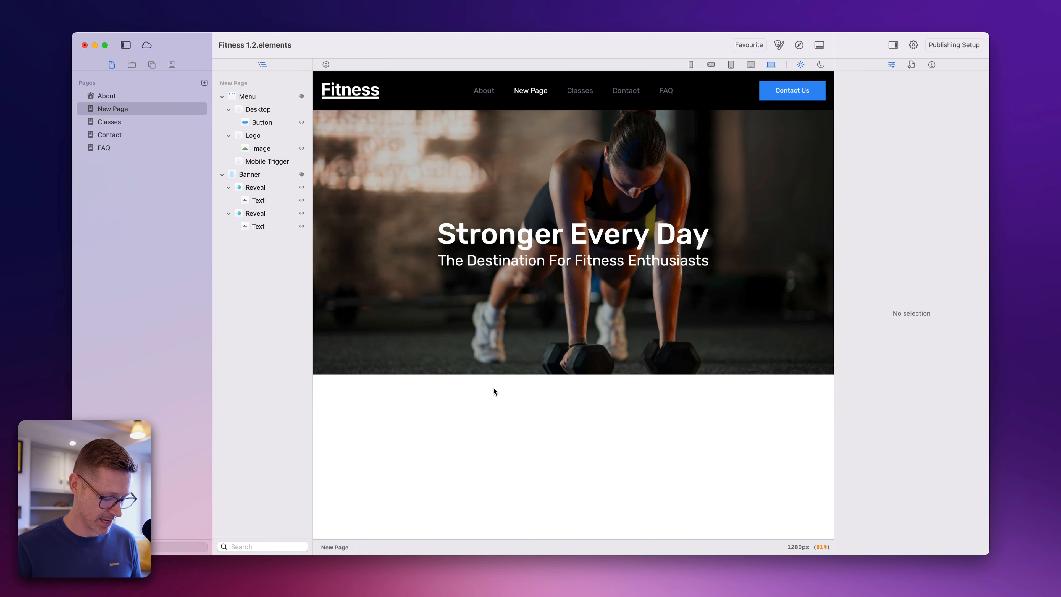
- Insert a Divider with no element selected and delete it again
{"action": "key", "text": "ctrl+space"}
{"action": "type", "text": "di"}
{"action": "key", "text": "Down"}
{"action": "key", "text": "Return"}
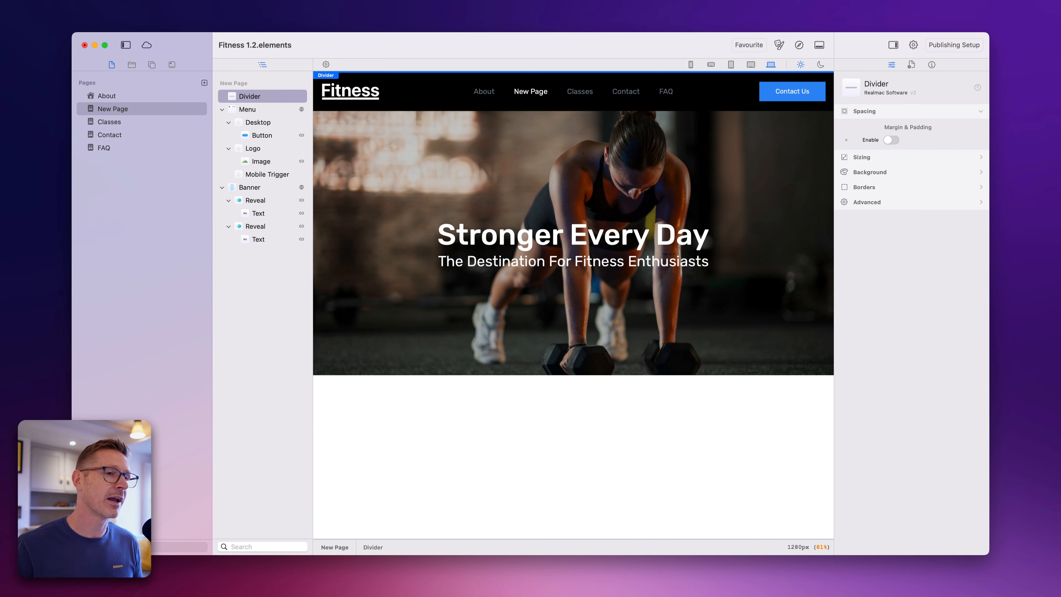
{"action": "key", "text": "BackSpace"}
- Select the Banner and insert a Container directly below it using the element picker
{"action": "left_click", "coordinate": [515, 324]}
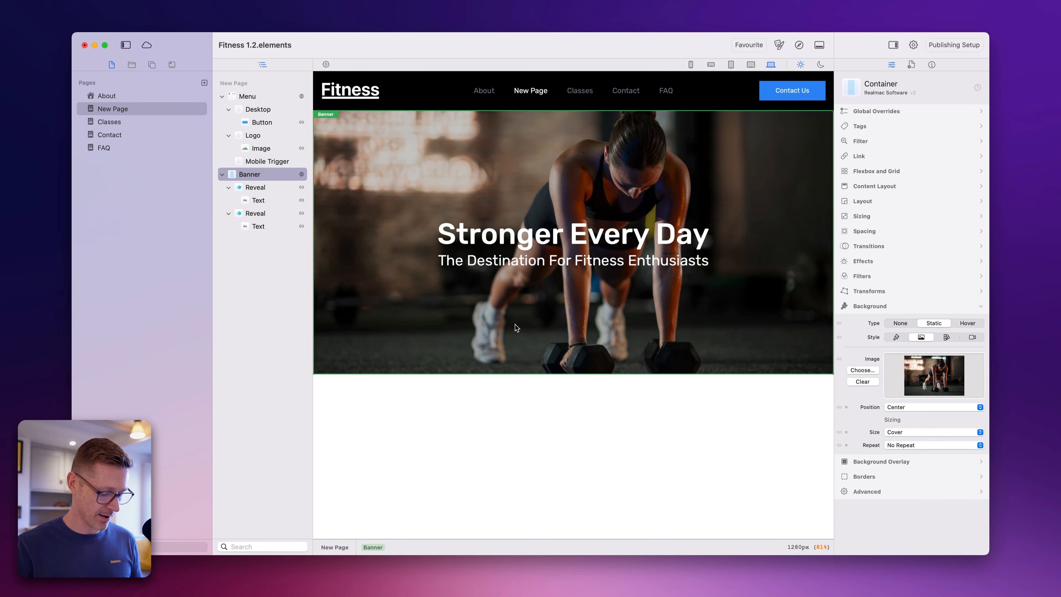
{"action": "key", "text": "ctrl+space"}
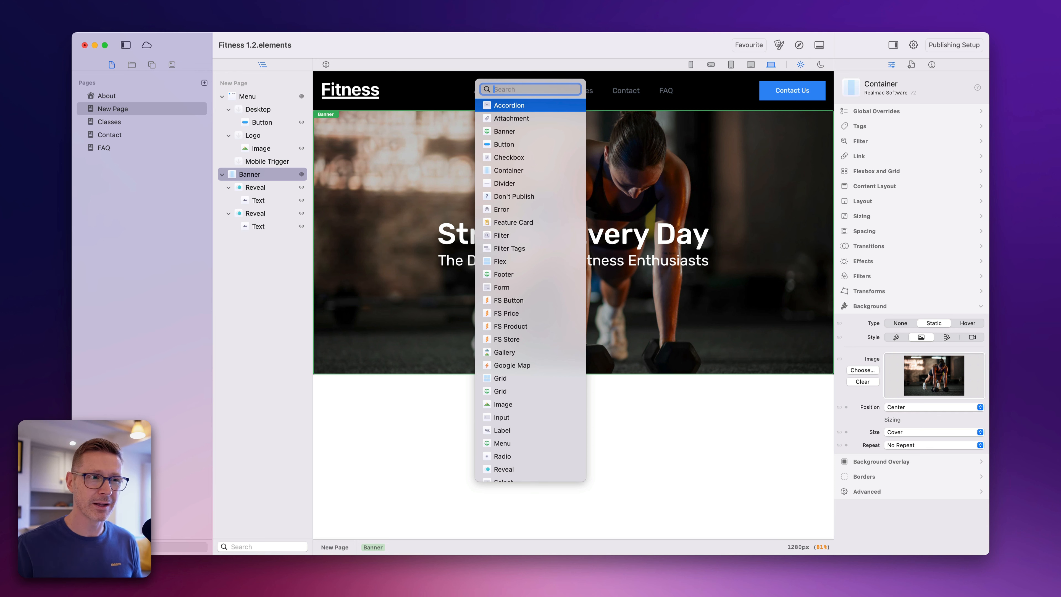
{"action": "type", "text": "cont"}
{"action": "key", "text": "Return"}
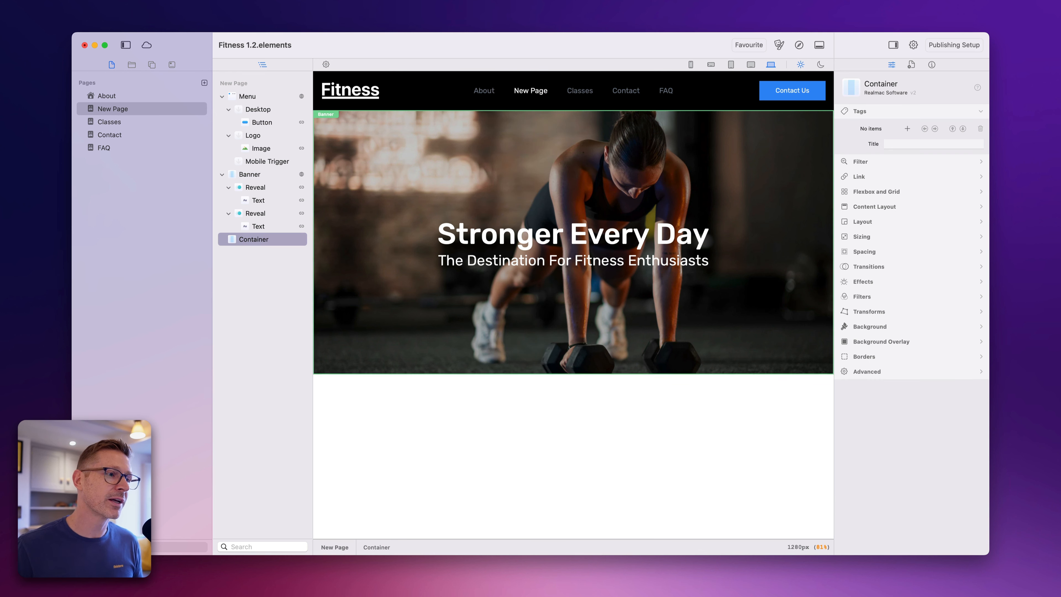
- Find the Footer component in the element picker and place it below the empty Container
{"action": "key", "text": "ctrl+space"}
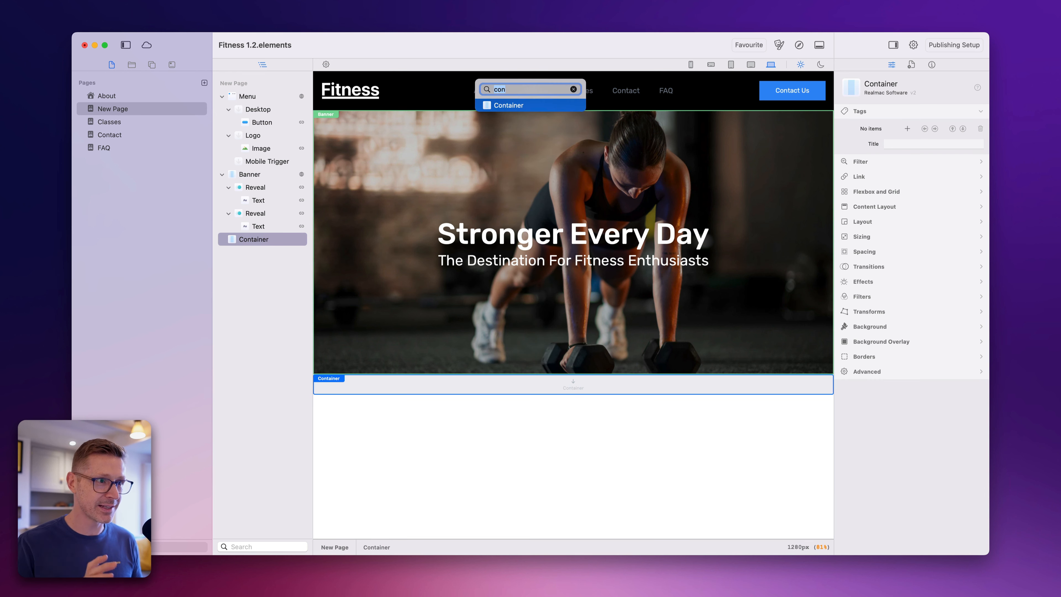
{"action": "type", "text": "foo"}
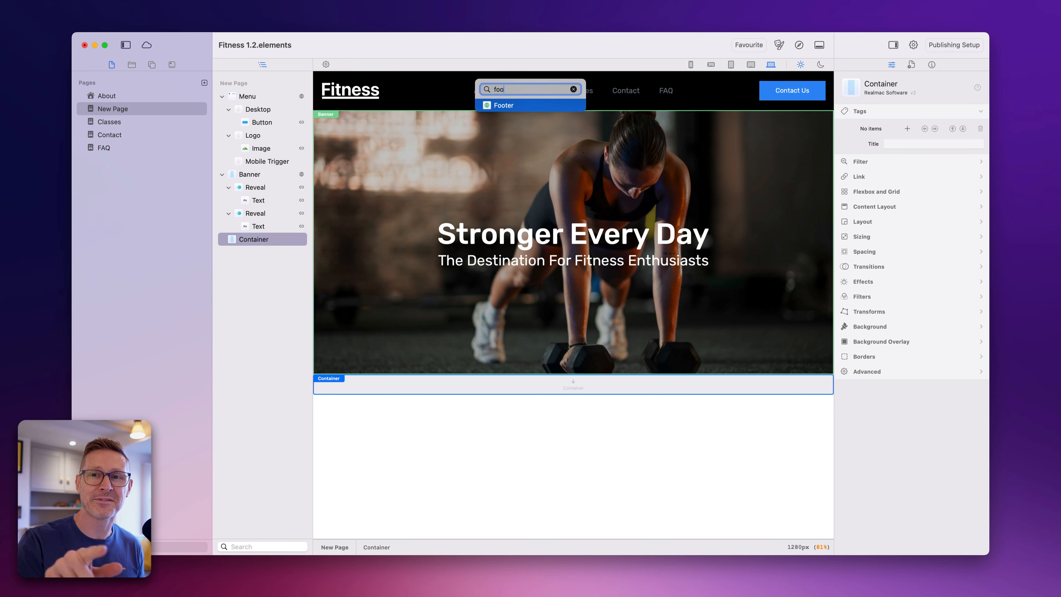
{"action": "left_click_drag", "start_coordinate": [523, 102], "coordinate": [579, 402]}
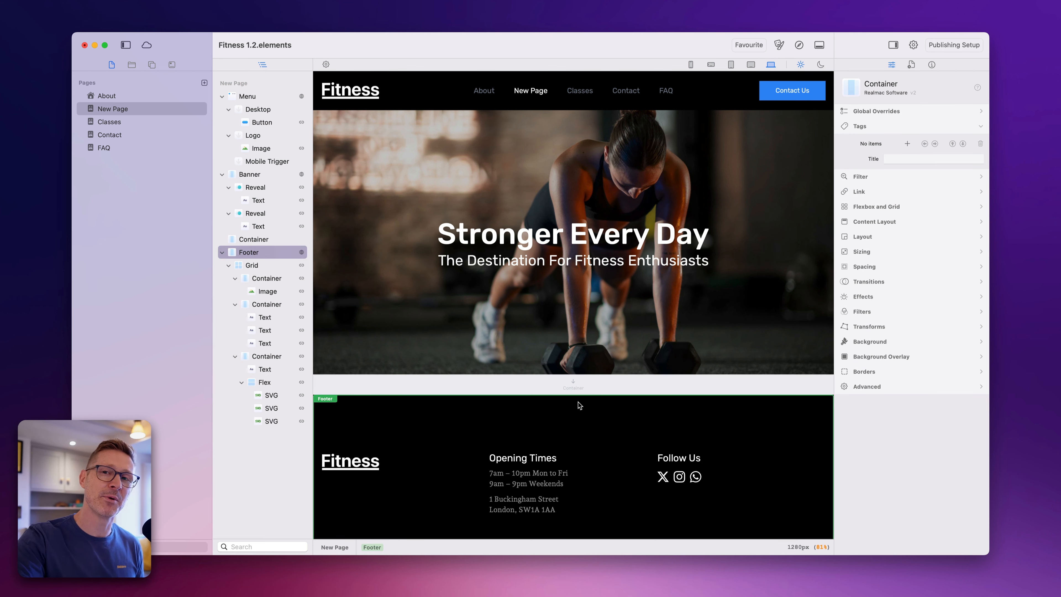
- Select the empty Container and insert an Image element between it and the footer
{"action": "left_click", "coordinate": [589, 387]}
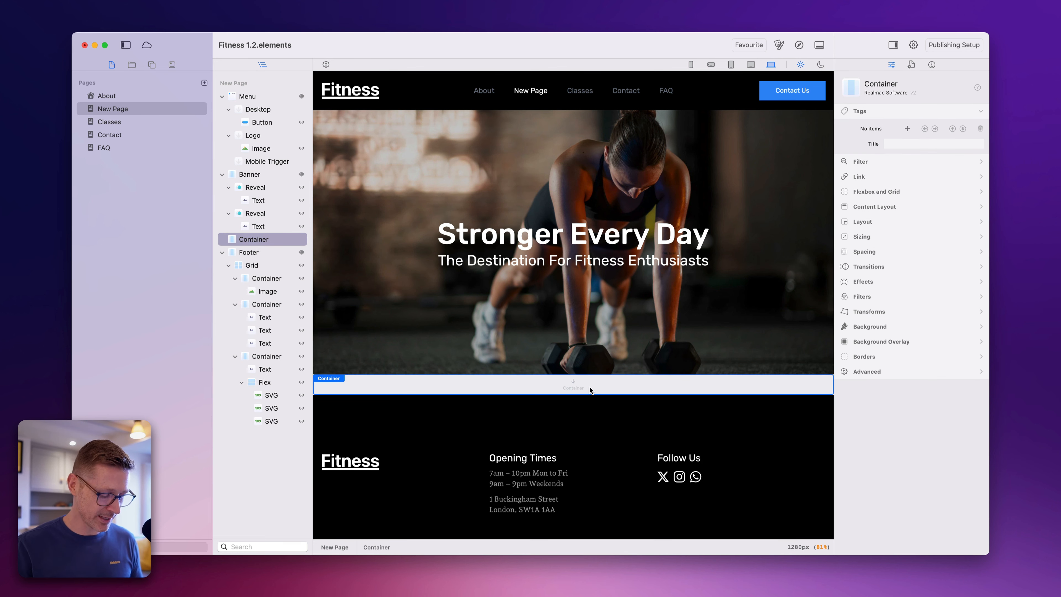
{"action": "key", "text": "super+y"}
{"action": "key", "text": "BackSpace"}
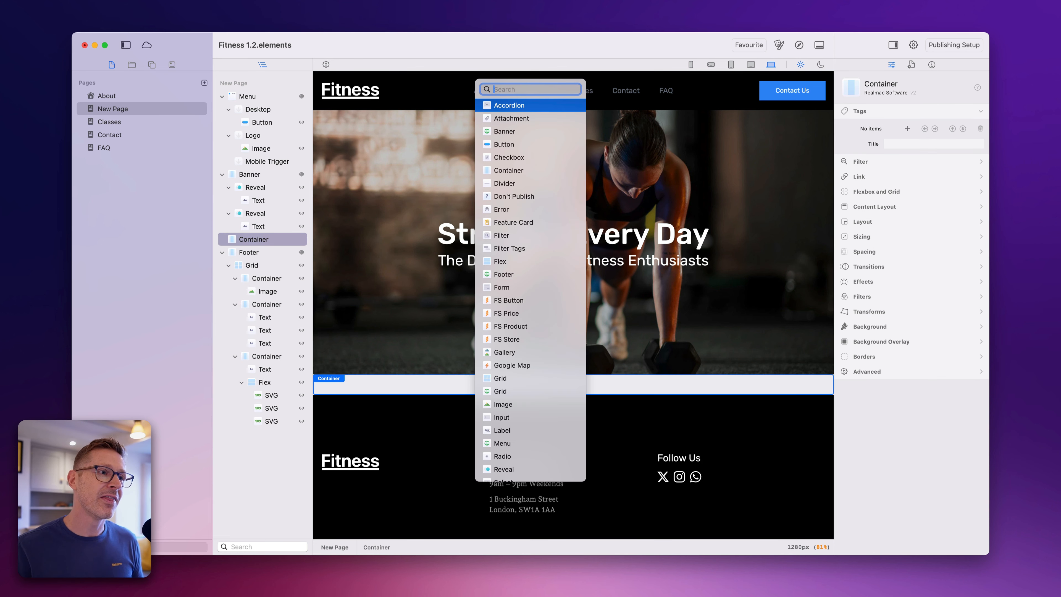
{"action": "type", "text": "image"}
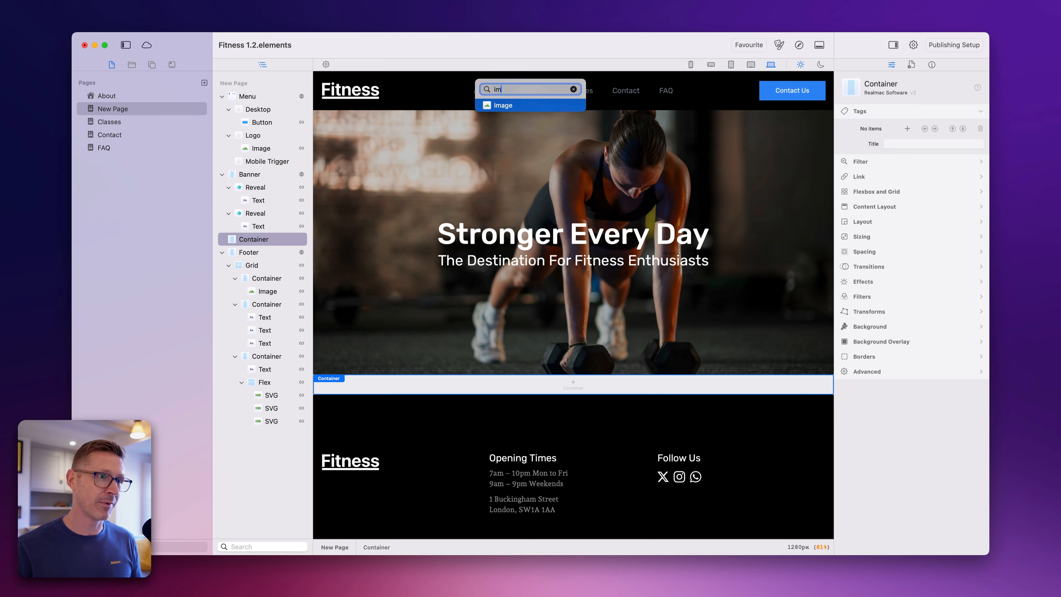
{"action": "key", "text": "Return"}
{"action": "scroll", "coordinate": [516, 524], "scroll_direction": "down", "scroll_amount": 2}
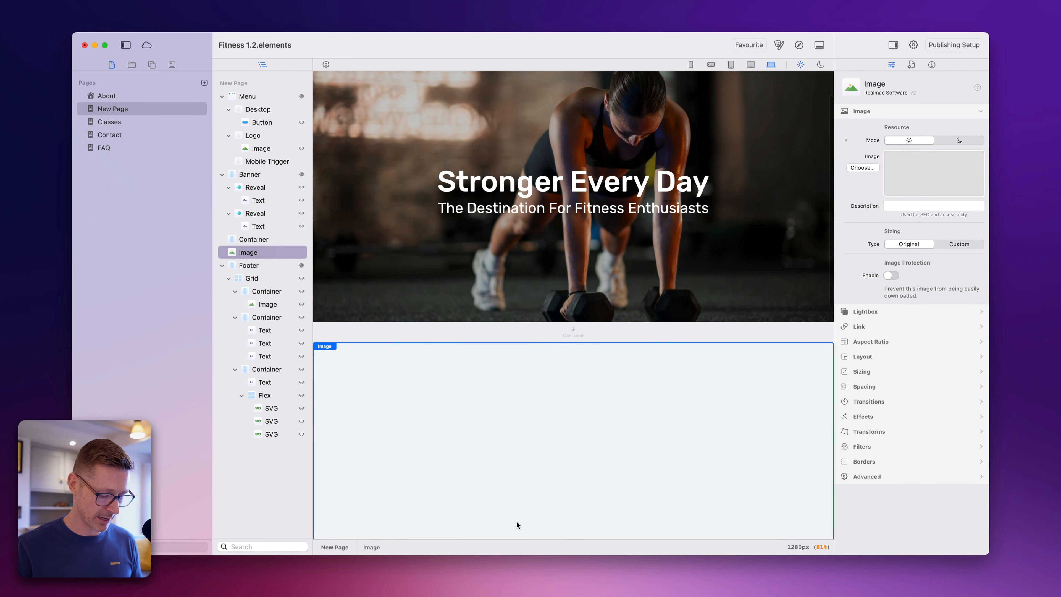
- Insert a standard Grid element directly below the new Image
{"action": "key", "text": "super+y"}
{"action": "type", "text": "gr"}
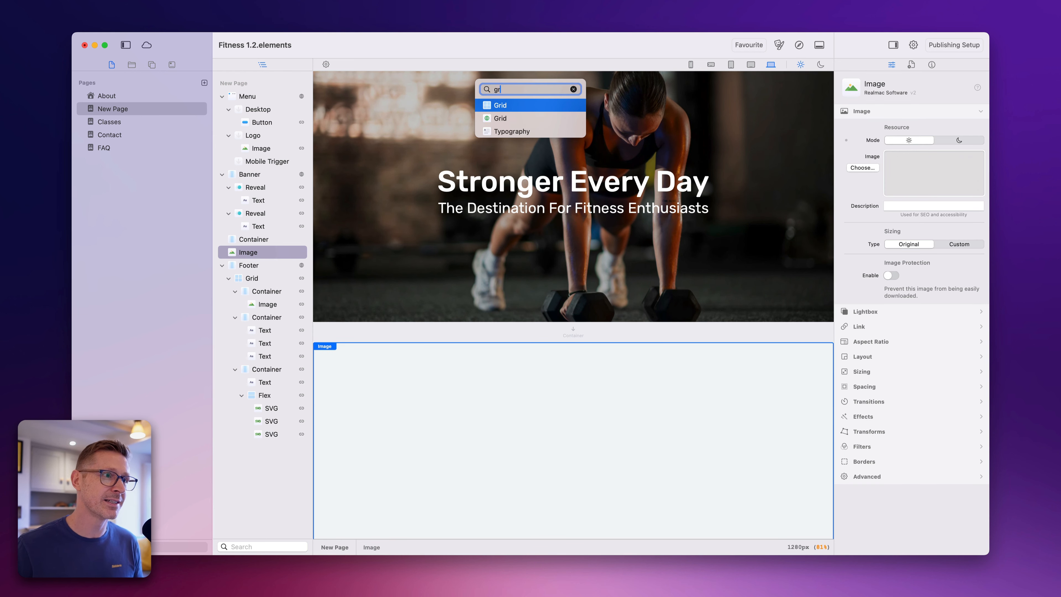
{"action": "key", "text": "Return"}
{"action": "scroll", "coordinate": [542, 482], "scroll_direction": "down", "scroll_amount": 5}
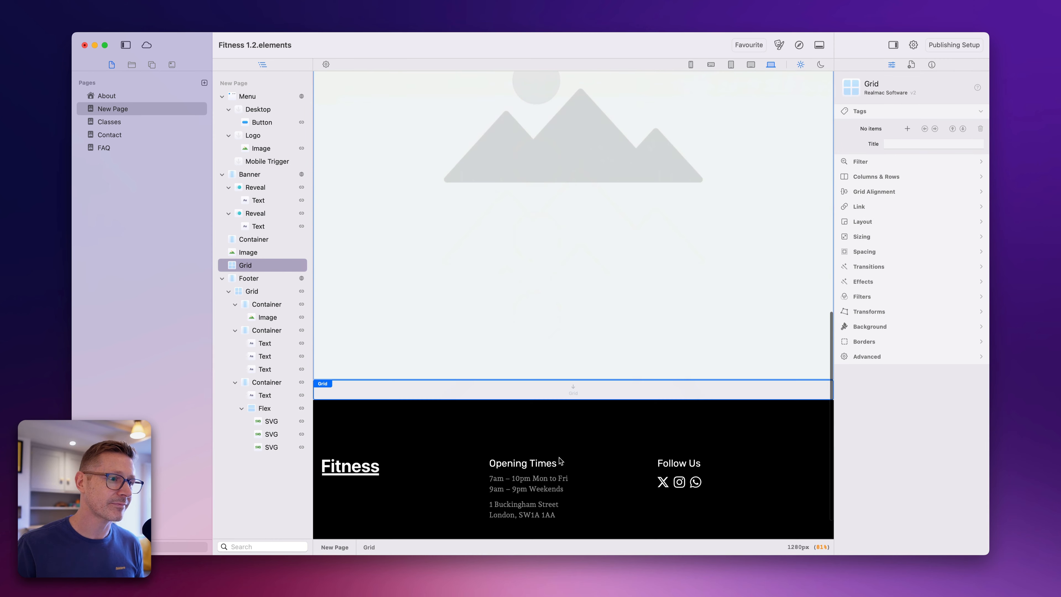
- Nest the Grid inside the empty Container and place the Image inside that Grid
{"action": "left_click_drag", "start_coordinate": [303, 267], "coordinate": [255, 252]}
{"action": "scroll", "coordinate": [510, 265], "scroll_direction": "up", "scroll_amount": 2}
{"action": "scroll", "coordinate": [527, 314], "scroll_direction": "down", "scroll_amount": 4}
- Duplicate the Image inside the Grid until the row holds four images side by side
{"action": "left_click", "coordinate": [363, 336]}
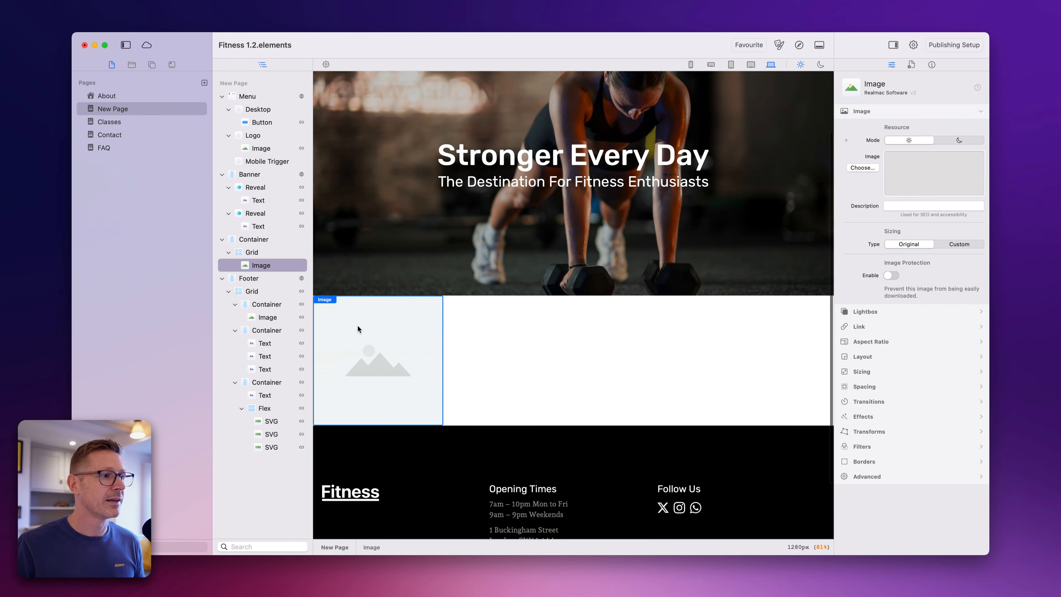
{"action": "left_click", "coordinate": [269, 264]}
{"action": "left_click", "coordinate": [268, 265]}
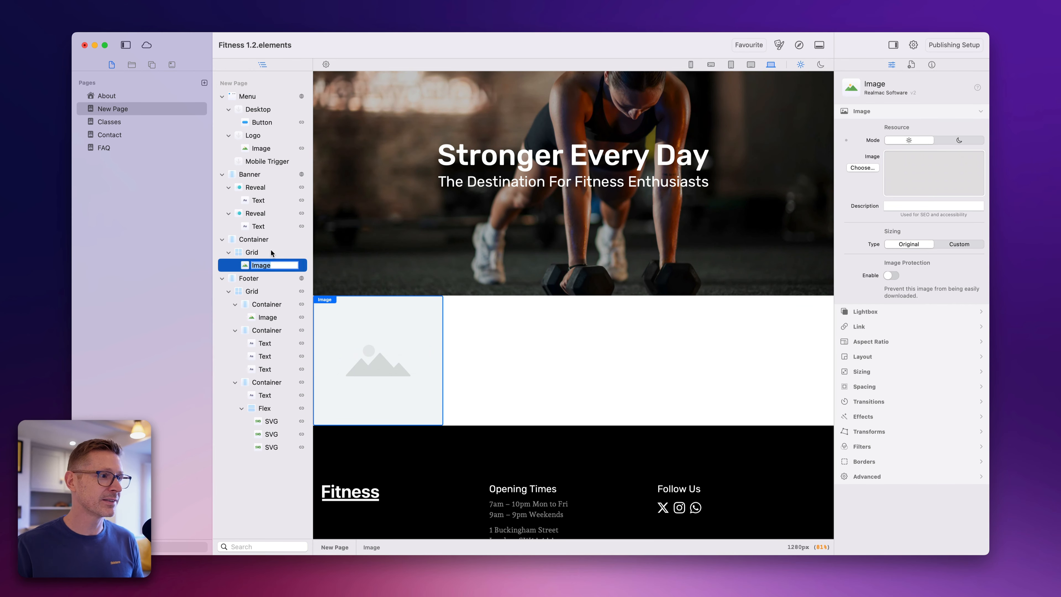
{"action": "key", "text": "Escape"}
{"action": "key", "text": "super+d"}
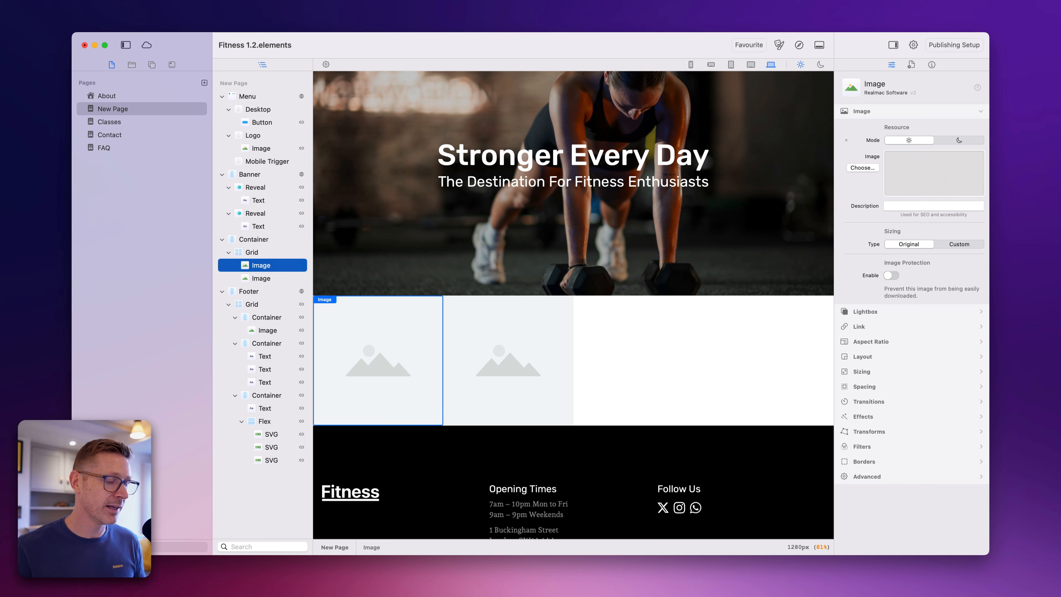
{"action": "key", "text": "super+d"}
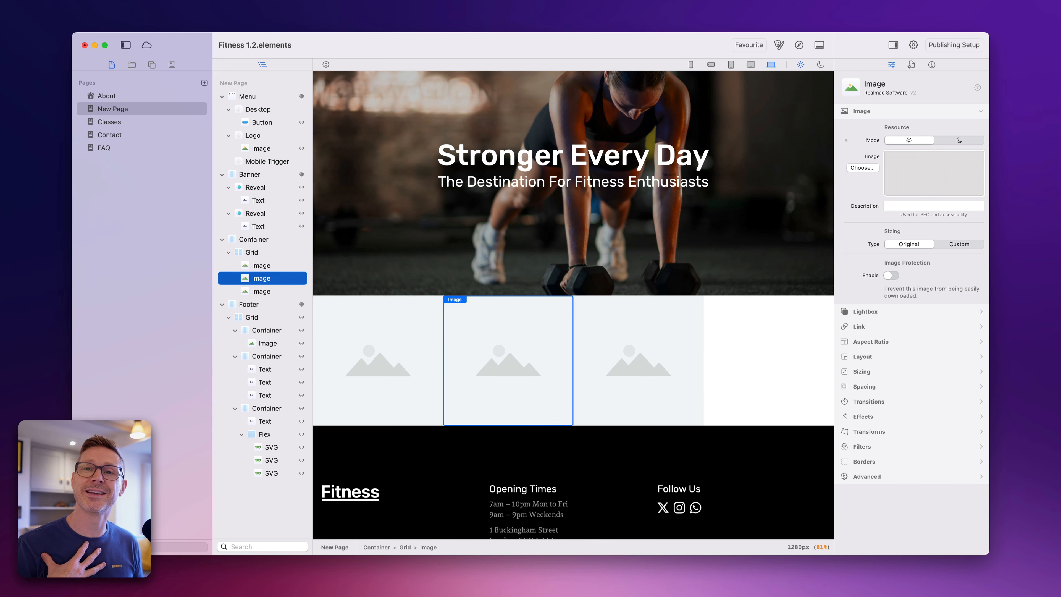
{"action": "left_click", "coordinate": [623, 337]}
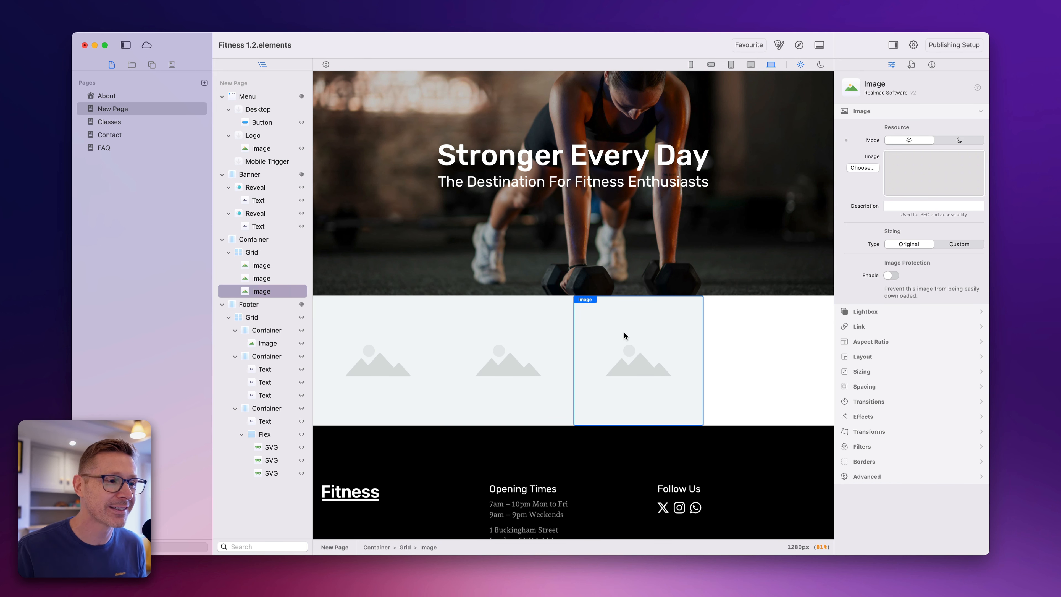
{"action": "key", "text": "super+d"}
- Set the Grid holding the four images to 1 row with horizontal and vertical gaps of 5
{"action": "left_click", "coordinate": [267, 253]}
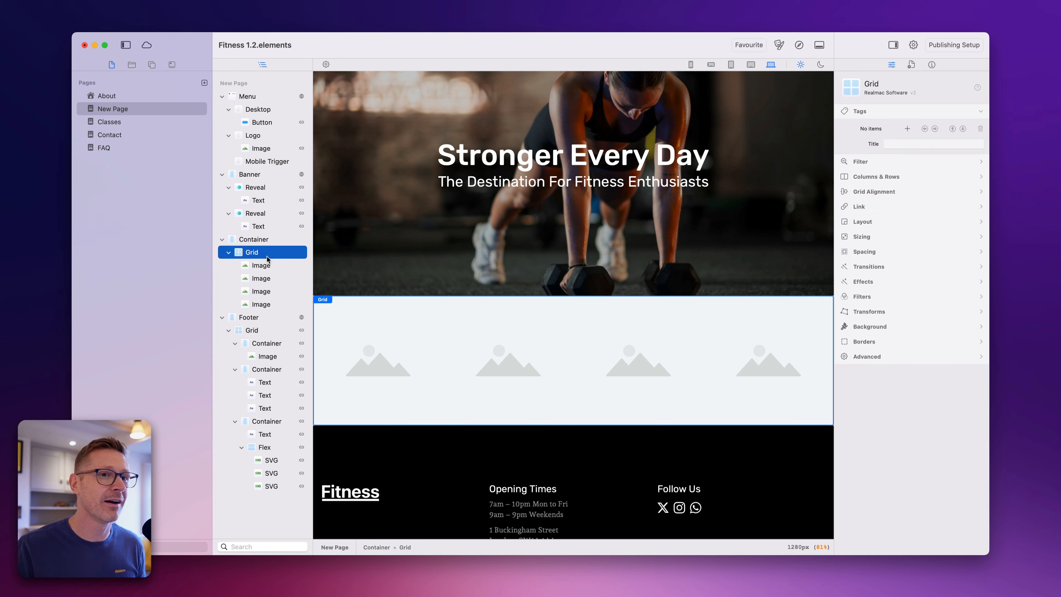
{"action": "left_click", "coordinate": [867, 182]}
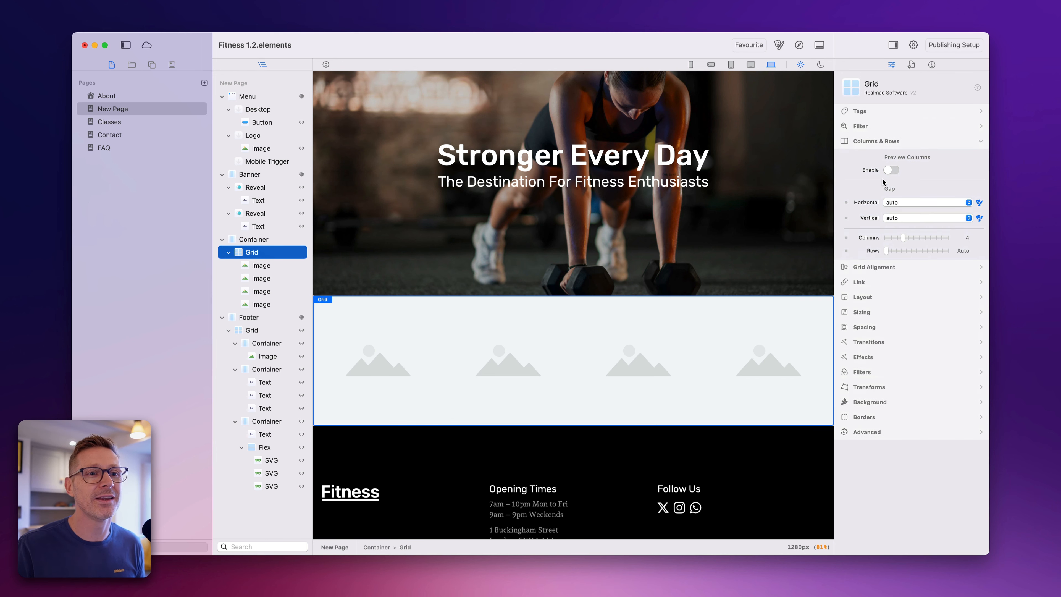
{"action": "left_click", "coordinate": [892, 251]}
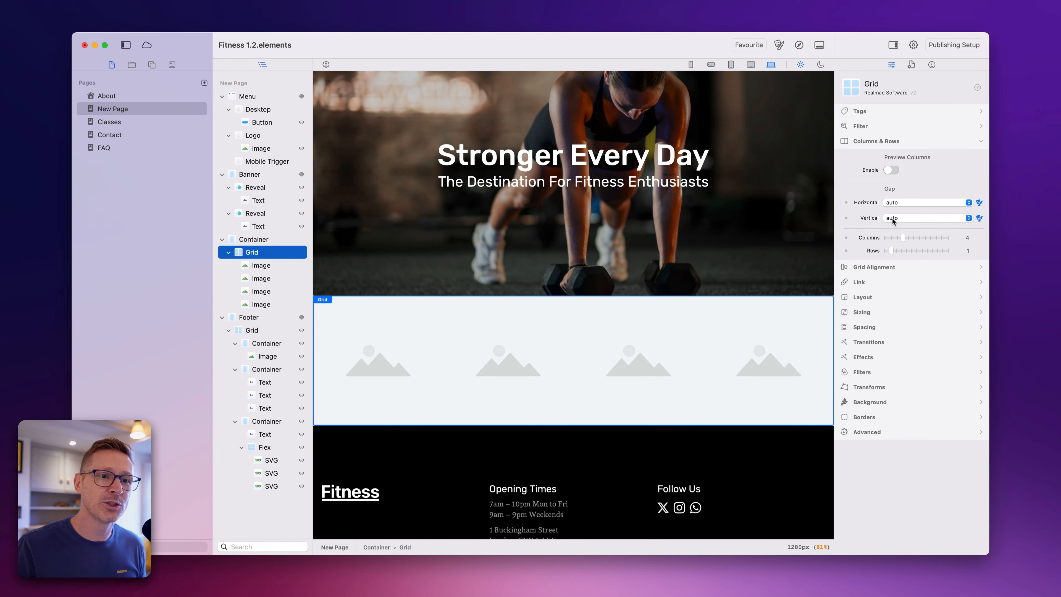
{"action": "left_click", "coordinate": [893, 219]}
{"action": "left_click", "coordinate": [898, 322]}
{"action": "left_click", "coordinate": [921, 203]}
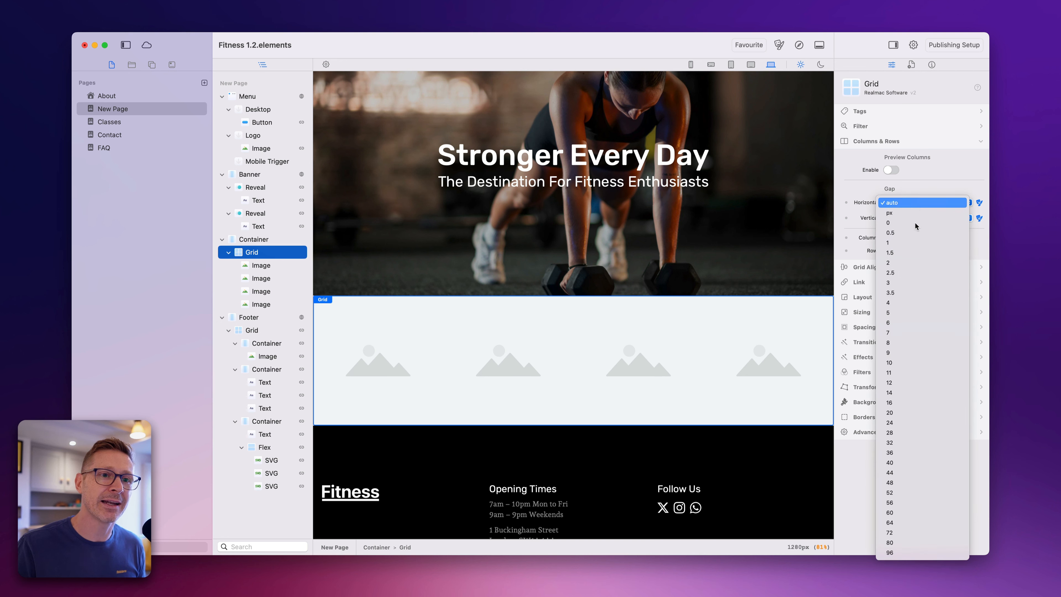
{"action": "left_click", "coordinate": [914, 312]}
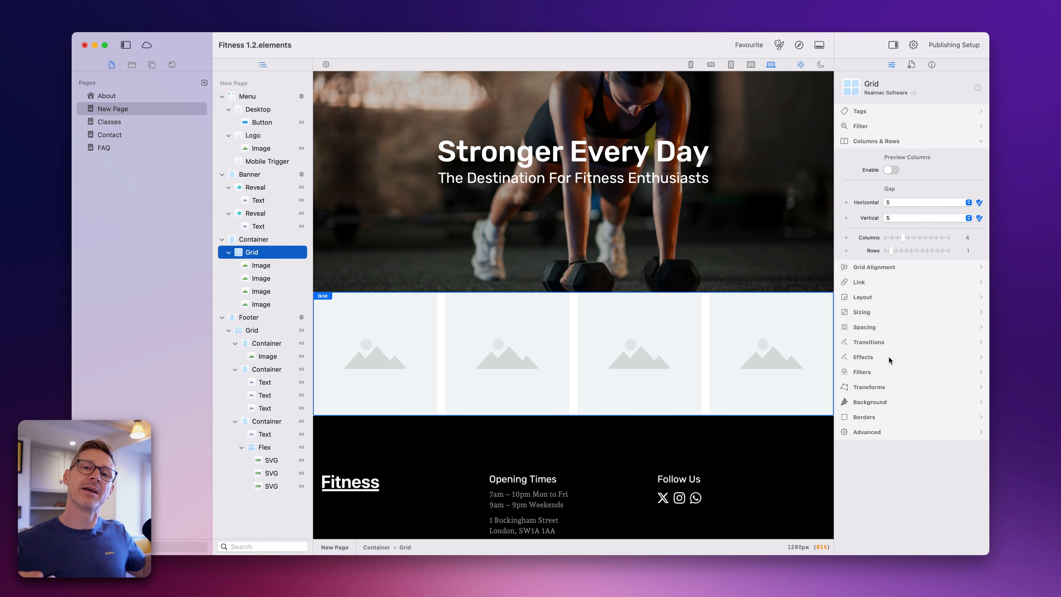
- Give the Grid of images linked top and bottom padding of 10
{"action": "left_click", "coordinate": [883, 387]}
{"action": "left_click", "coordinate": [908, 275]}
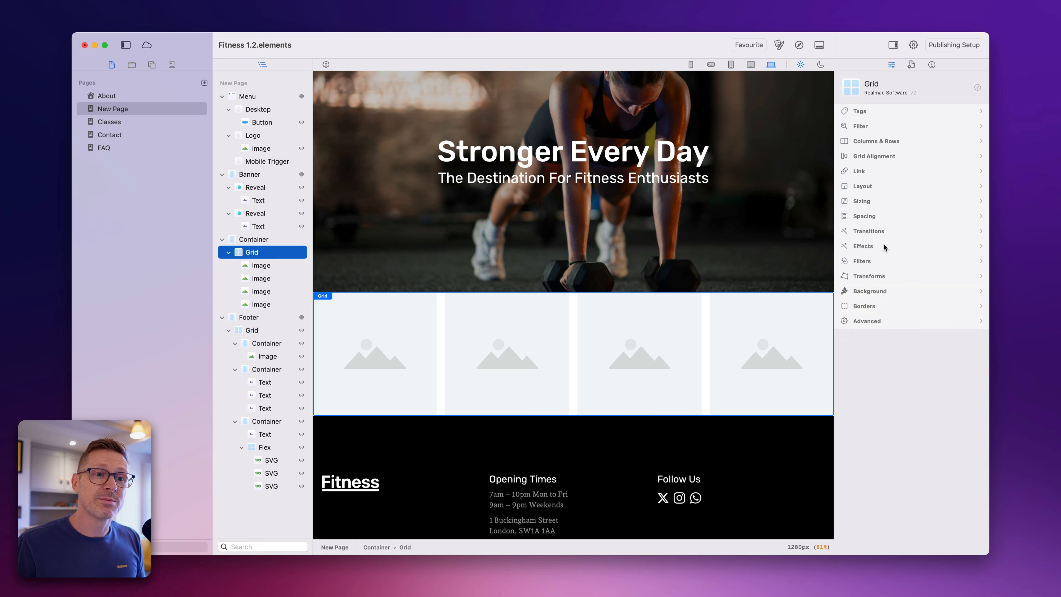
{"action": "left_click", "coordinate": [882, 231]}
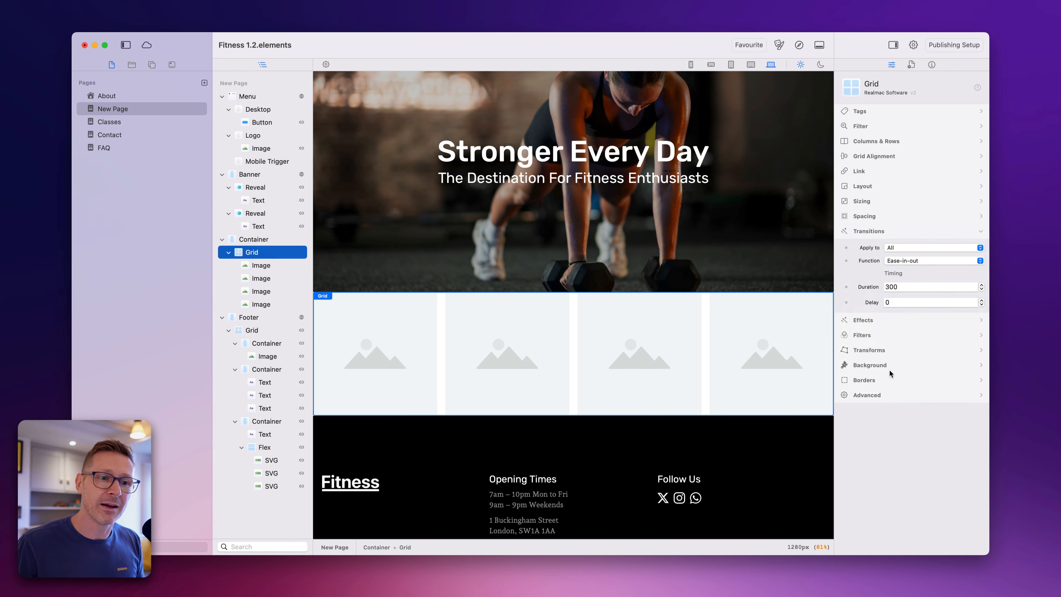
{"action": "left_click", "coordinate": [885, 217]}
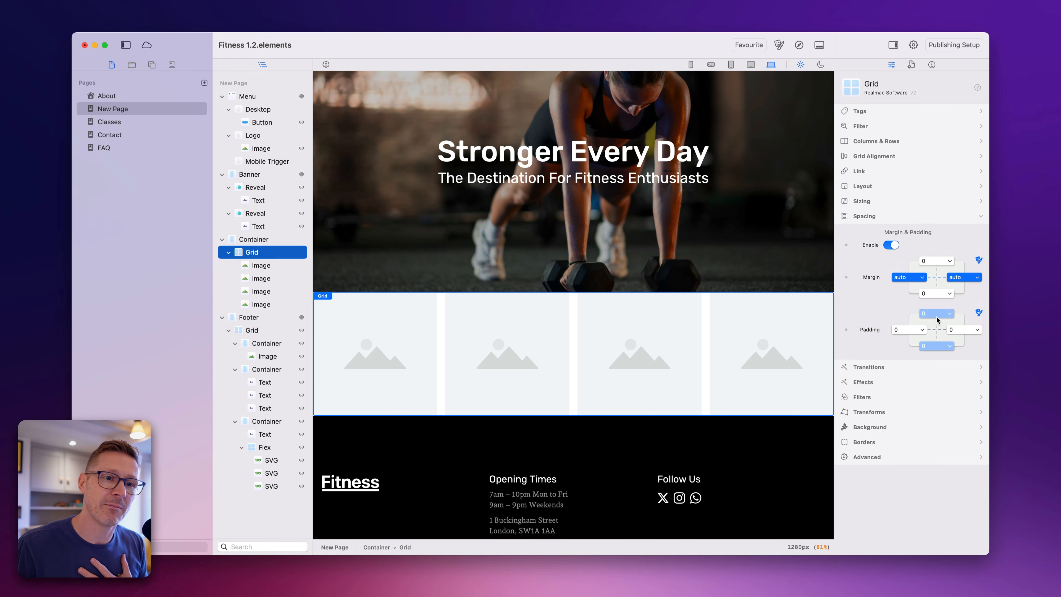
{"action": "left_click", "coordinate": [936, 318]}
{"action": "left_click", "coordinate": [932, 468]}
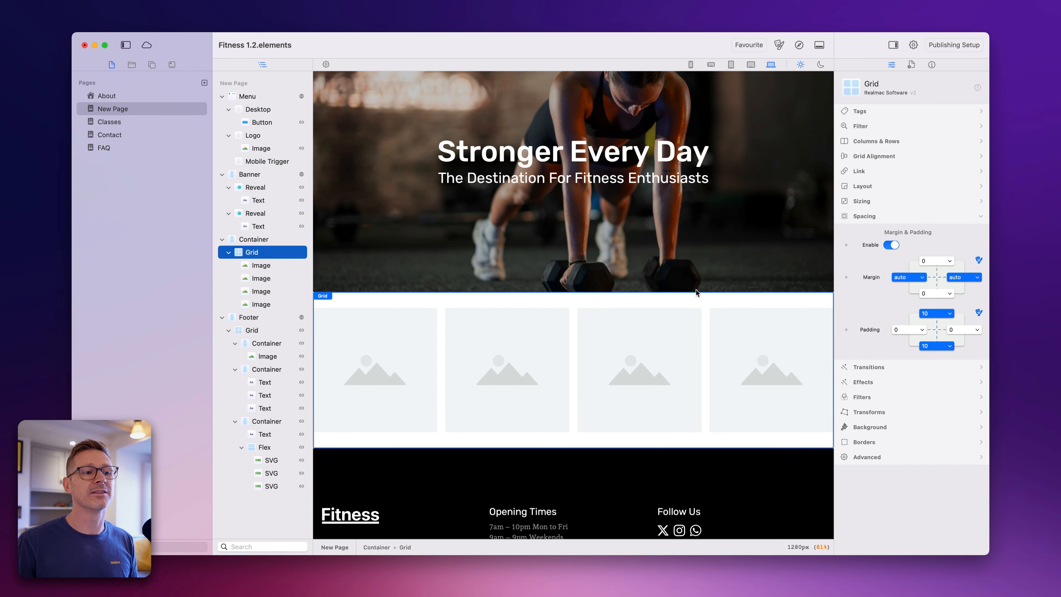
- Look over the page layout and browse the Core components library before returning to the page list
{"action": "scroll", "coordinate": [685, 267], "scroll_direction": "up", "scroll_amount": 3}
{"action": "scroll", "coordinate": [671, 233], "scroll_direction": "down", "scroll_amount": 4}
{"action": "scroll", "coordinate": [671, 233], "scroll_direction": "up", "scroll_amount": 4}
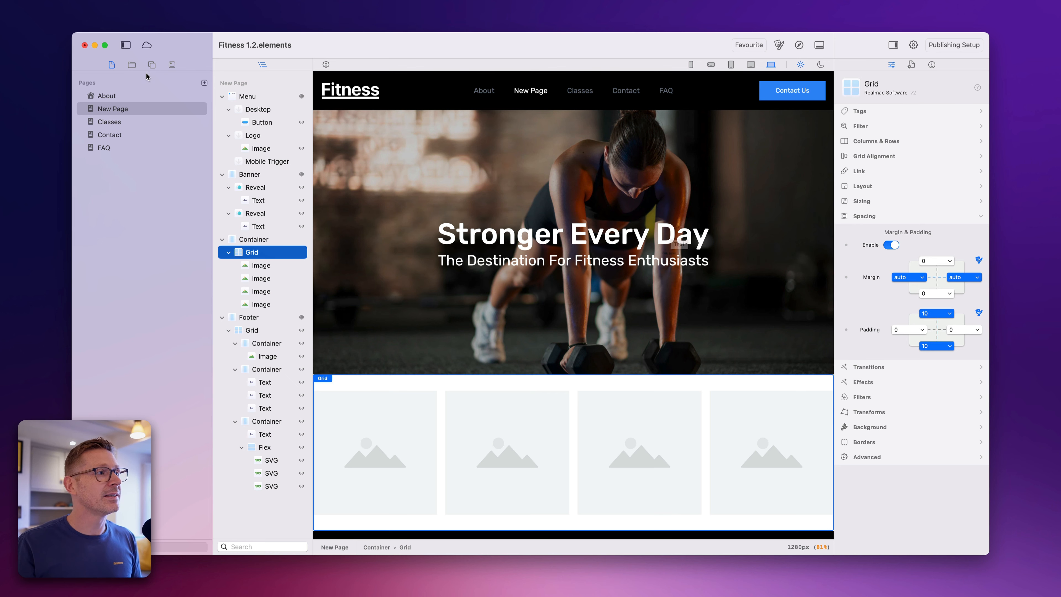
{"action": "left_click", "coordinate": [152, 65]}
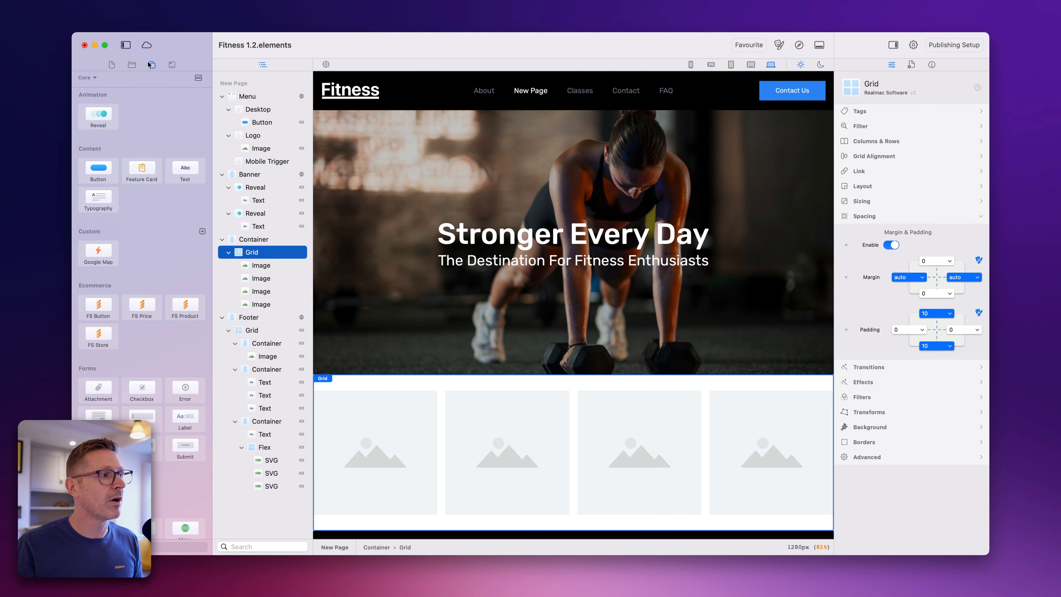
{"action": "scroll", "coordinate": [151, 285], "scroll_direction": "down", "scroll_amount": 10}
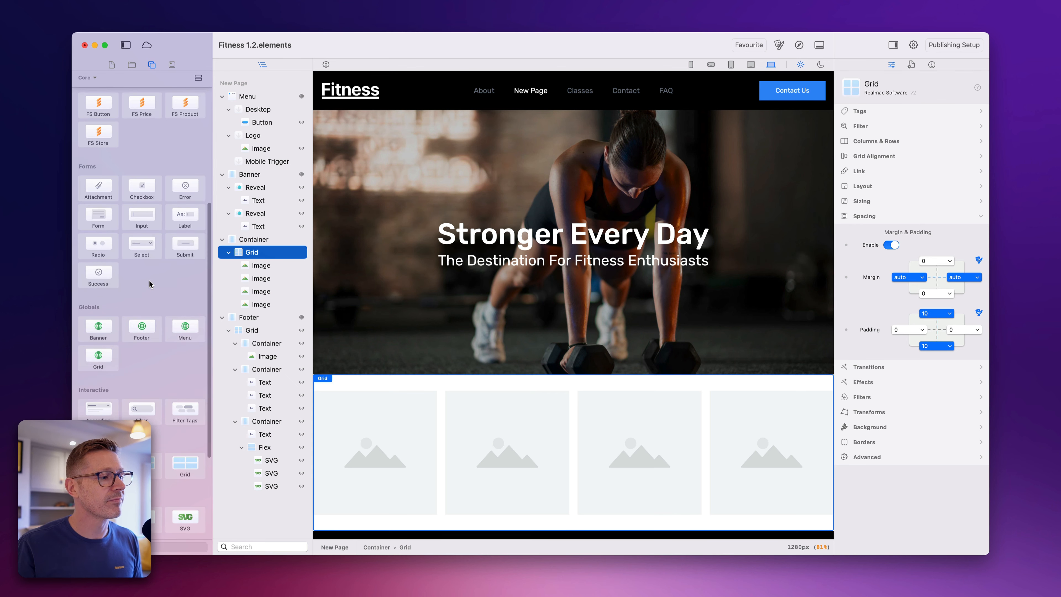
{"action": "scroll", "coordinate": [151, 286], "scroll_direction": "up", "scroll_amount": 10}
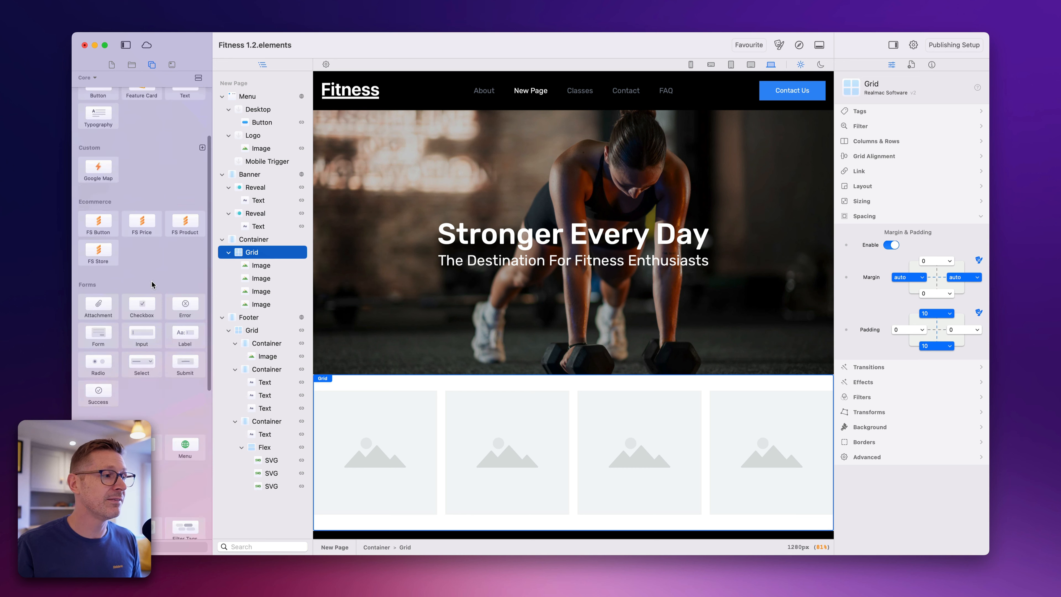
{"action": "left_click", "coordinate": [111, 65]}
- Search the element picker for "te" and place a Text element between the first and second images in the Grid
{"action": "key", "text": "super+k"}
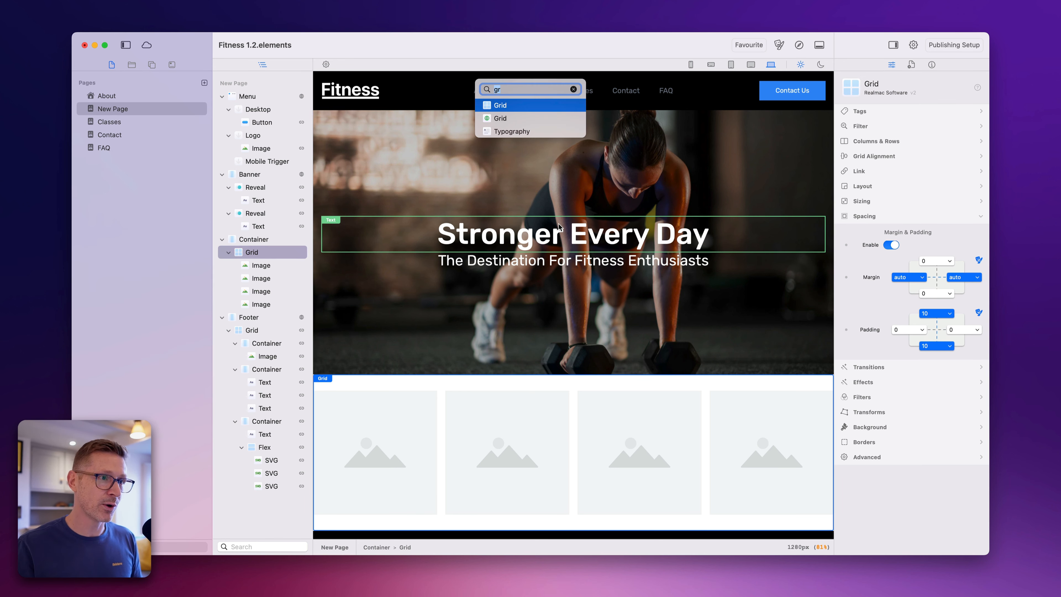
{"action": "key", "text": "BackSpace"}
{"action": "scroll", "coordinate": [501, 378], "scroll_direction": "down", "scroll_amount": 5}
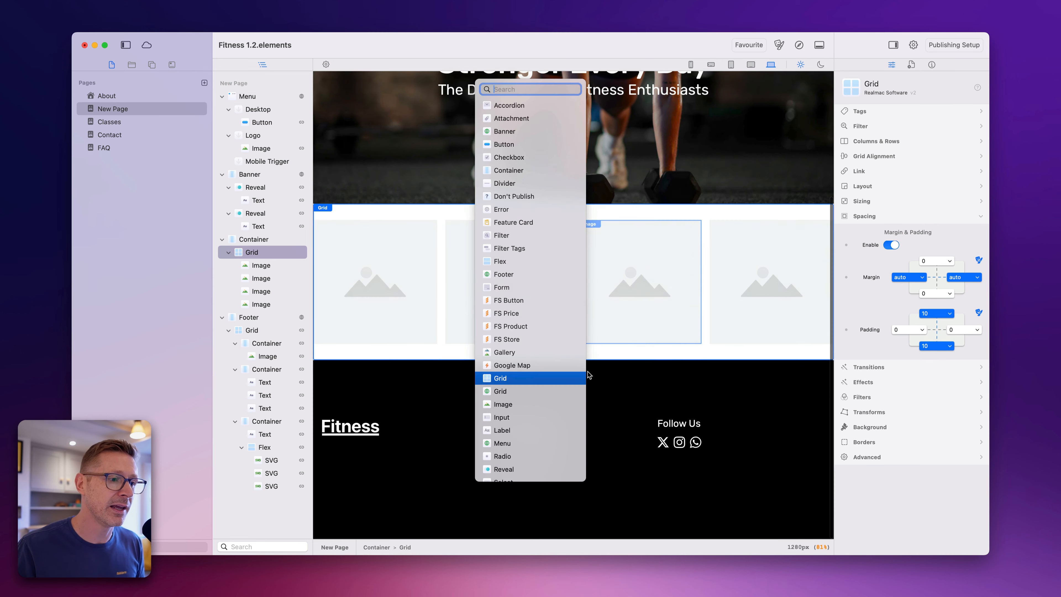
{"action": "scroll", "coordinate": [414, 275], "scroll_direction": "up", "scroll_amount": 5}
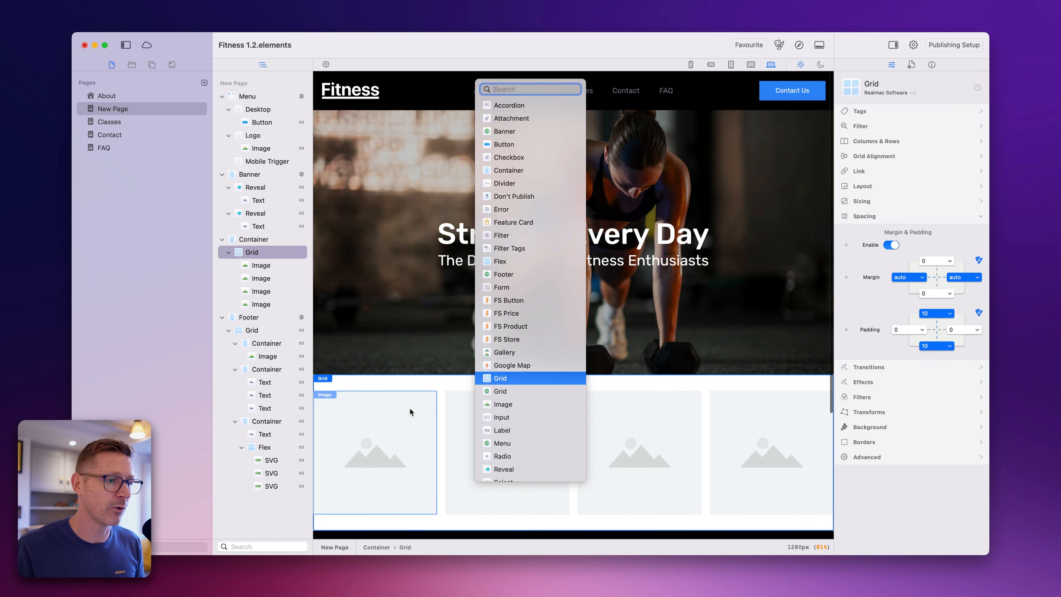
{"action": "scroll", "coordinate": [409, 408], "scroll_direction": "down", "scroll_amount": 2}
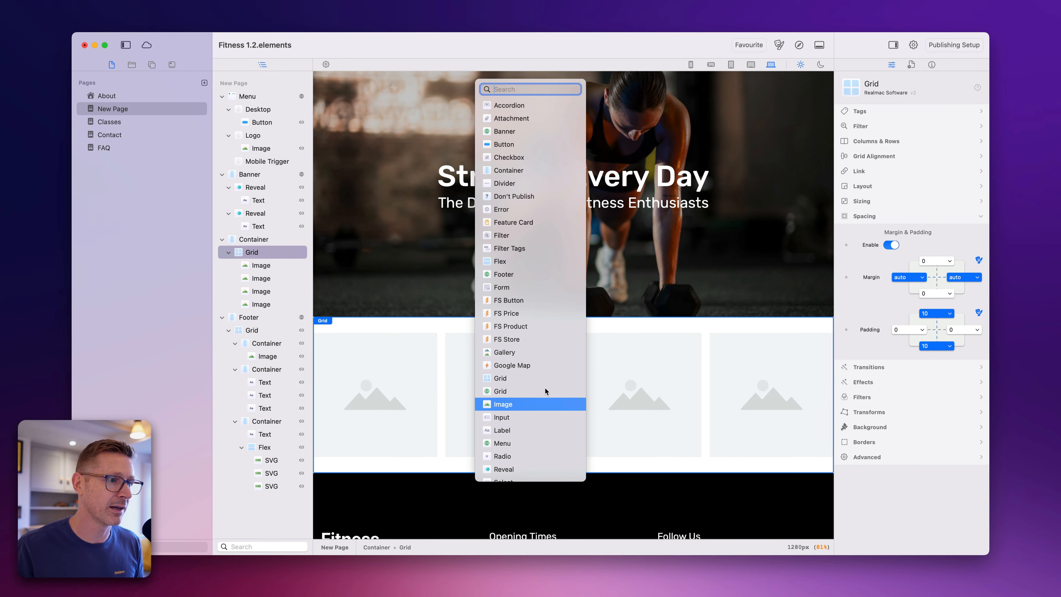
{"action": "type", "text": "t"}
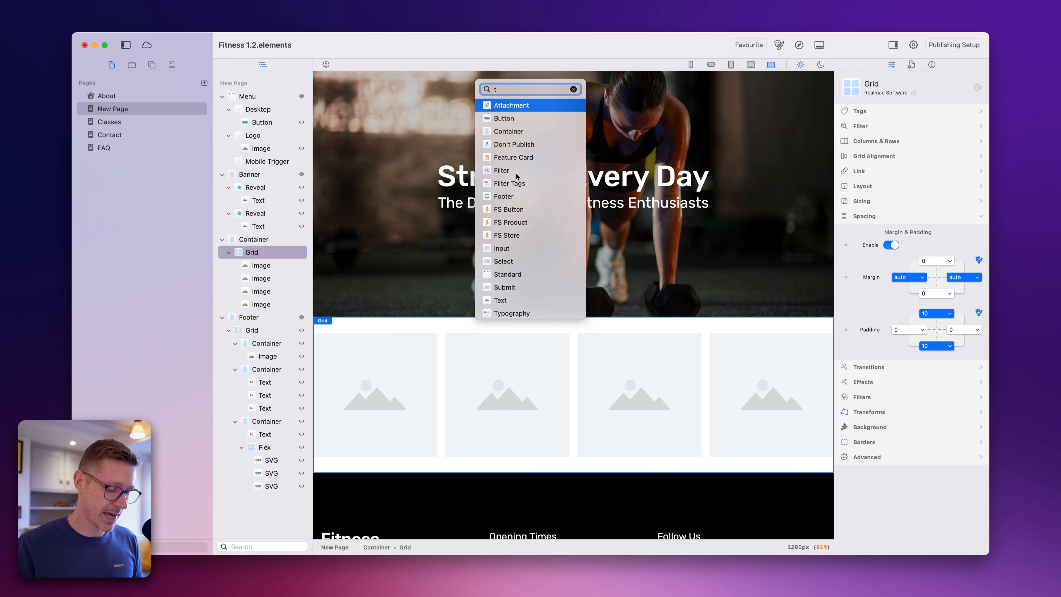
{"action": "type", "text": "e"}
{"action": "left_click_drag", "start_coordinate": [502, 145], "coordinate": [439, 398]}
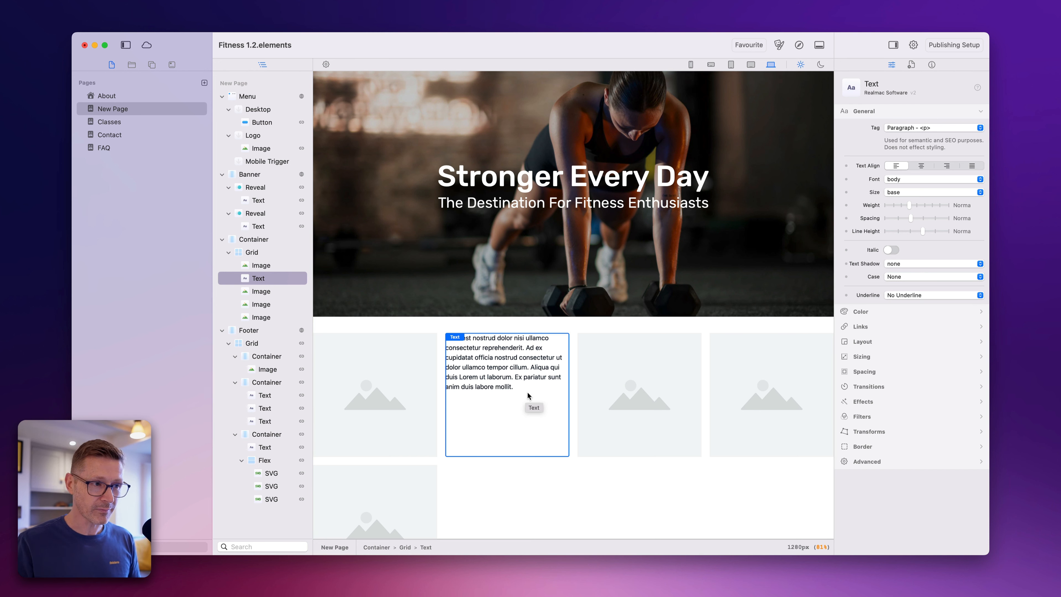
- Clear the element picker's previous search, browse its full element list, and return to the Text element in the Grid
{"action": "key", "text": "super+k"}
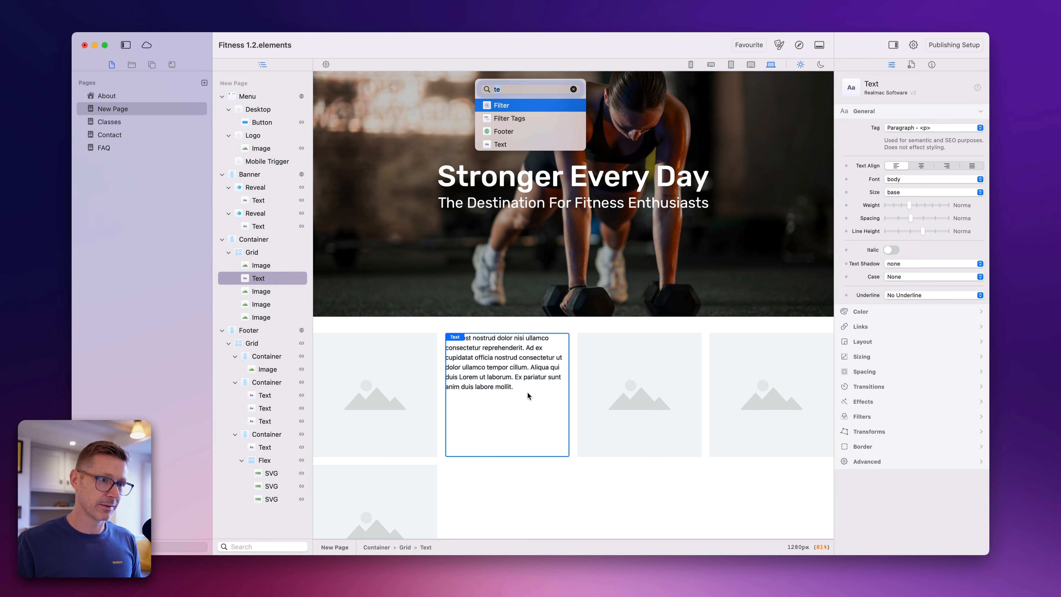
{"action": "key", "text": "BackSpace"}
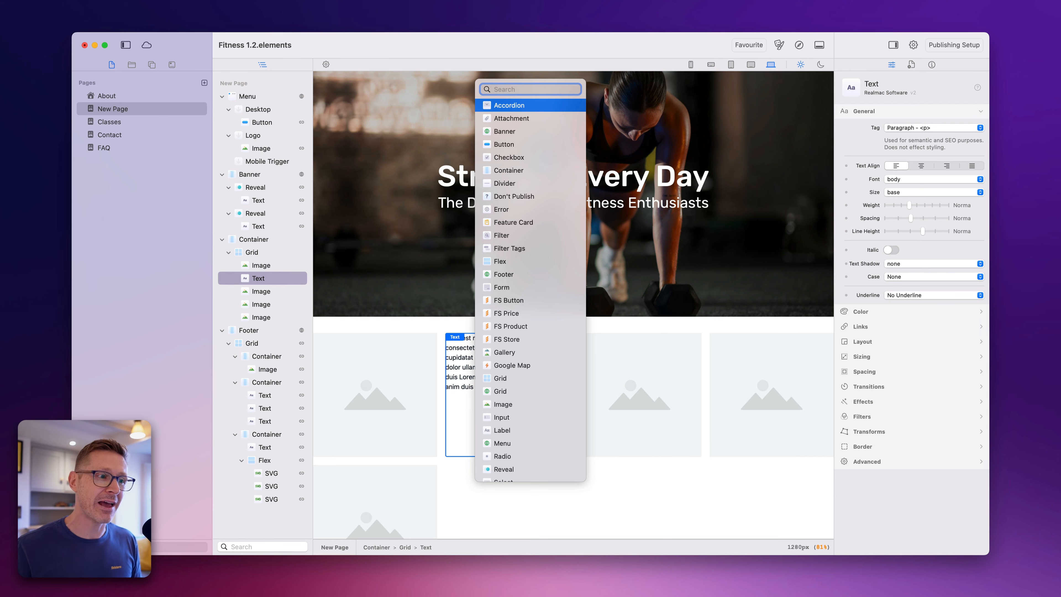
{"action": "key", "text": "Escape"}
{"action": "key", "text": "super+k"}
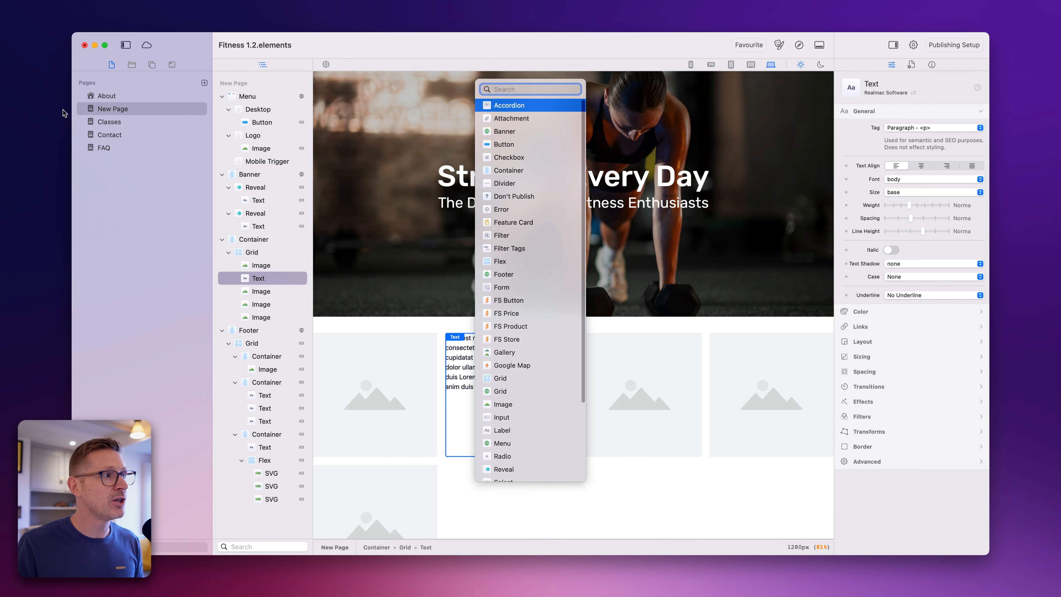
{"action": "key", "text": "Escape"}
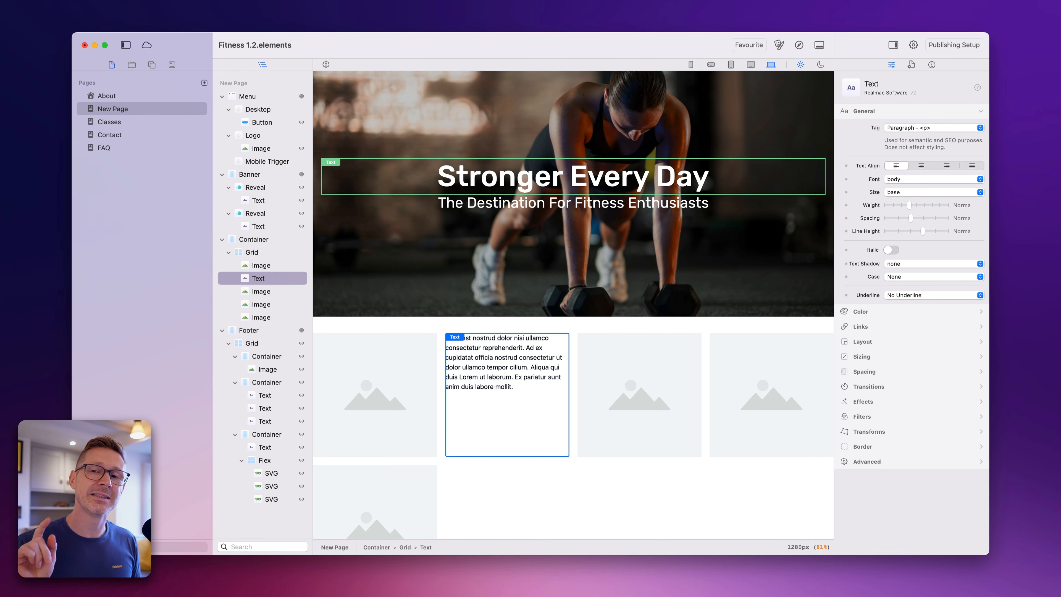
{"action": "key", "text": "super+k"}
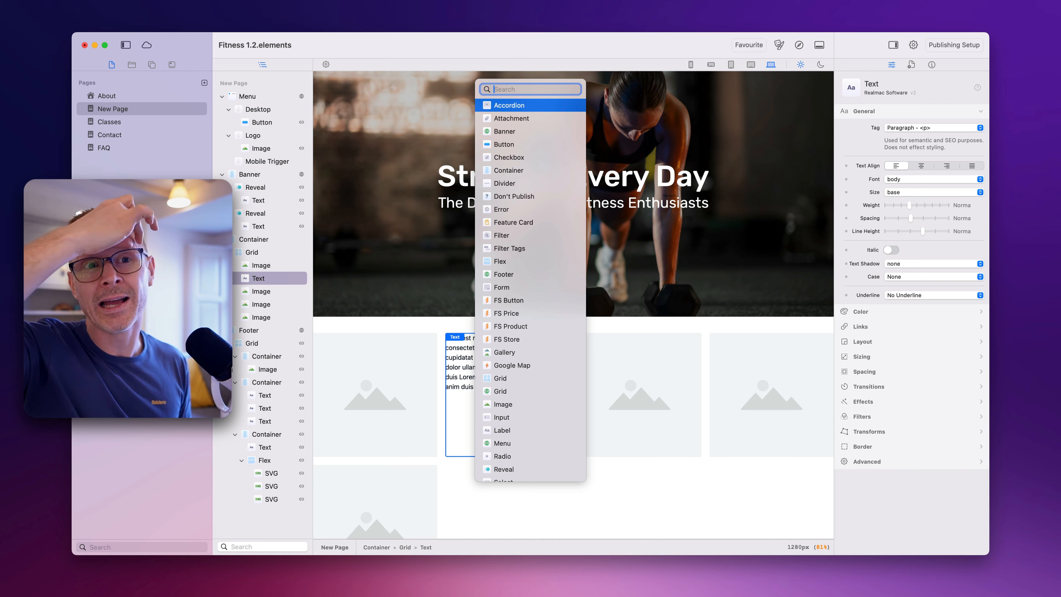
{"action": "key", "text": "Escape"}
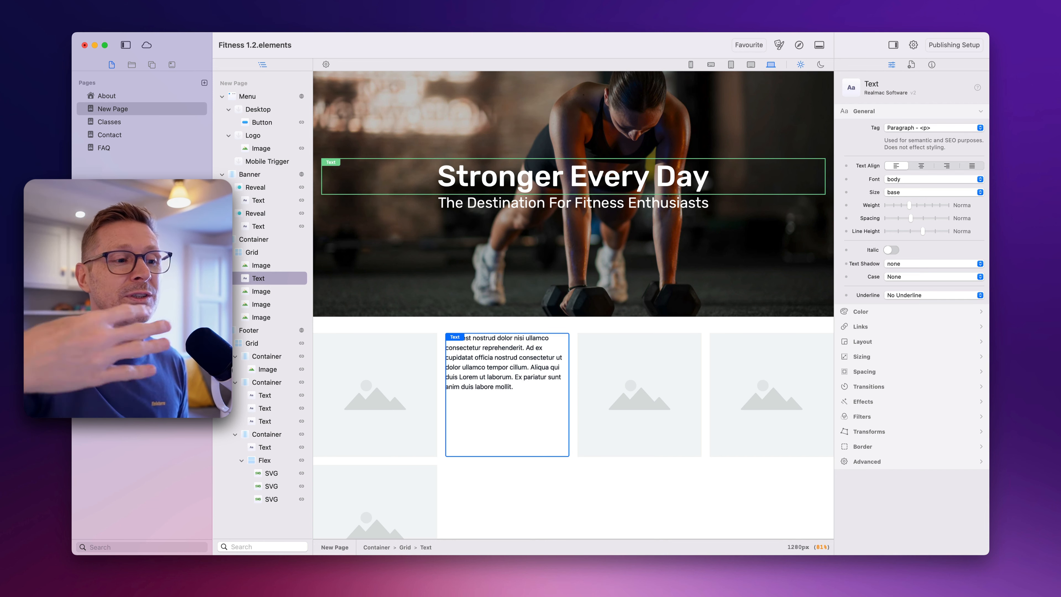
{"action": "key", "text": "super+k"}
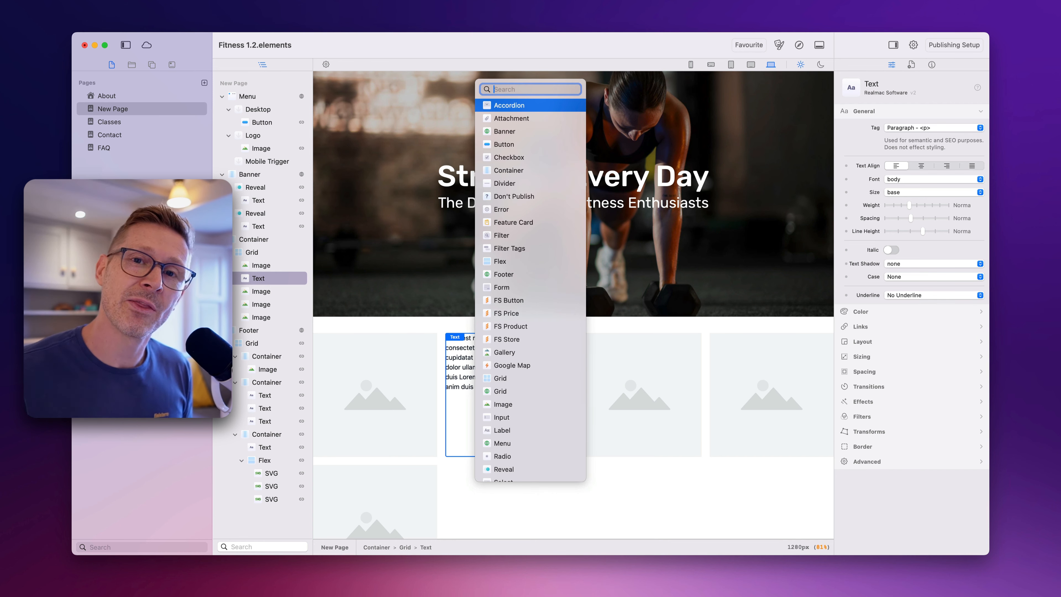
{"action": "key", "text": "Escape"}
{"action": "key", "text": "super+k"}
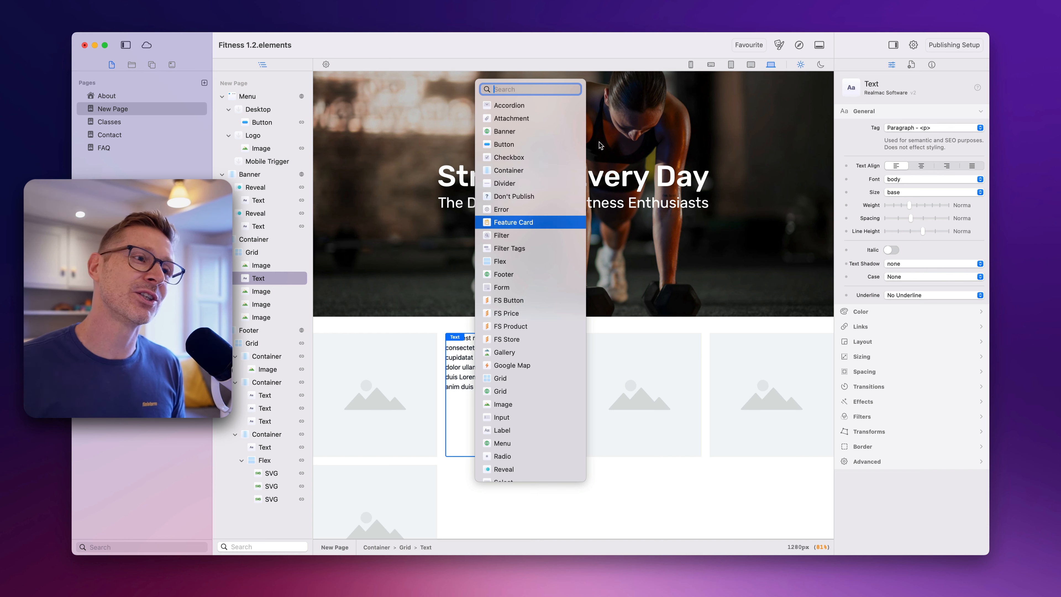
{"action": "scroll", "coordinate": [542, 306], "scroll_direction": "down", "scroll_amount": 3}
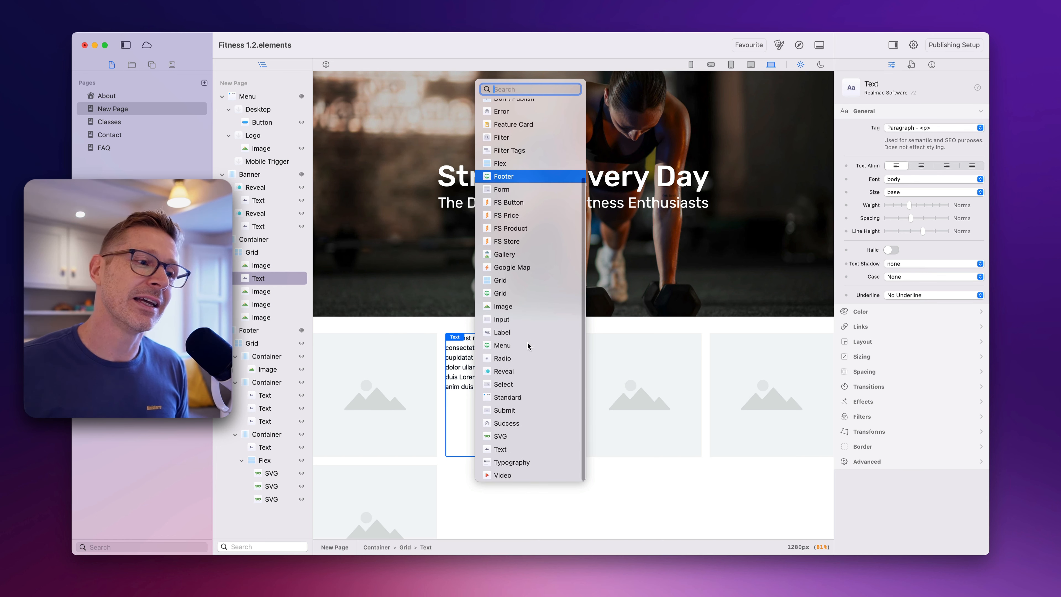
{"action": "key", "text": "Escape"}
{"action": "left_click", "coordinate": [539, 326]}
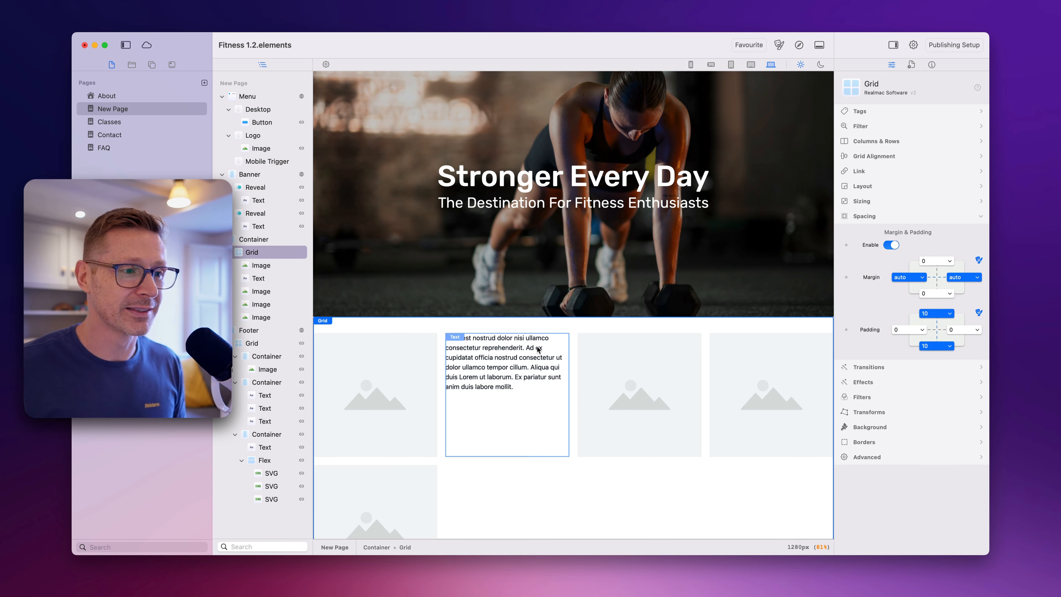
{"action": "left_click", "coordinate": [538, 348]}
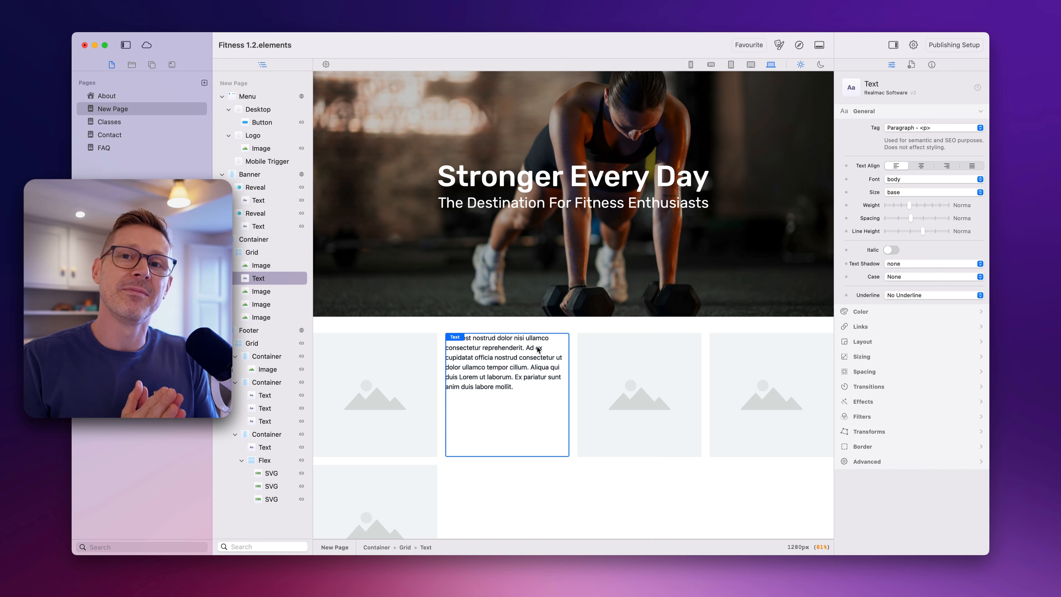